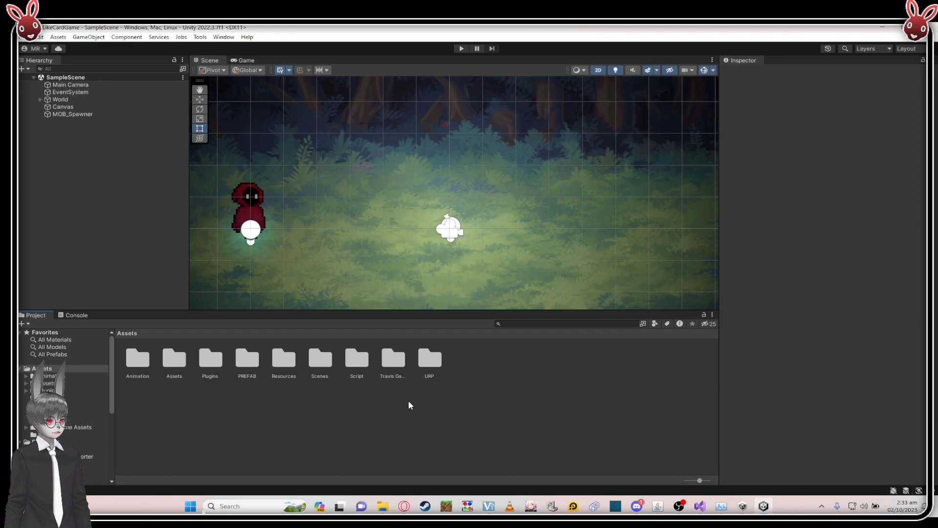
# - Look through the Hit Impact Effects folder inside Travis Game Assets
pyautogui.doubleClick(389, 370)
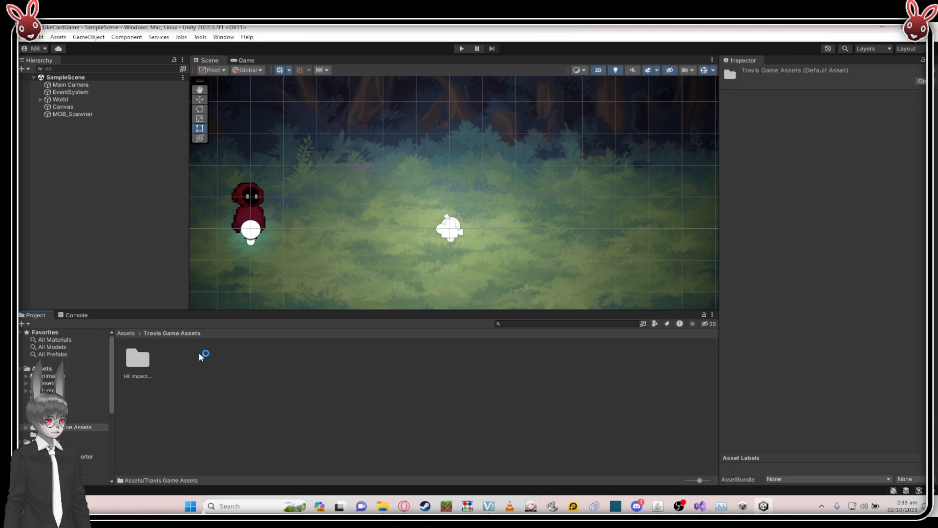
pyautogui.click(205, 375)
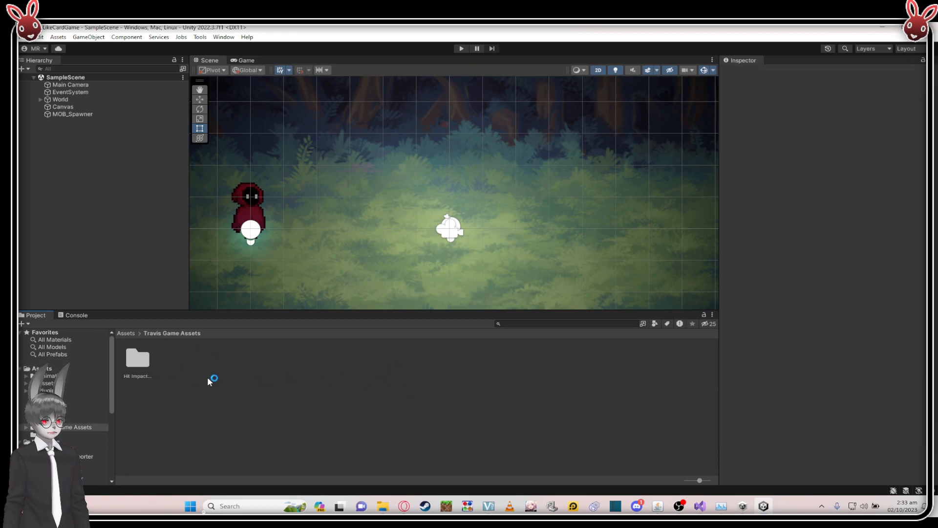
pyautogui.click(200, 378)
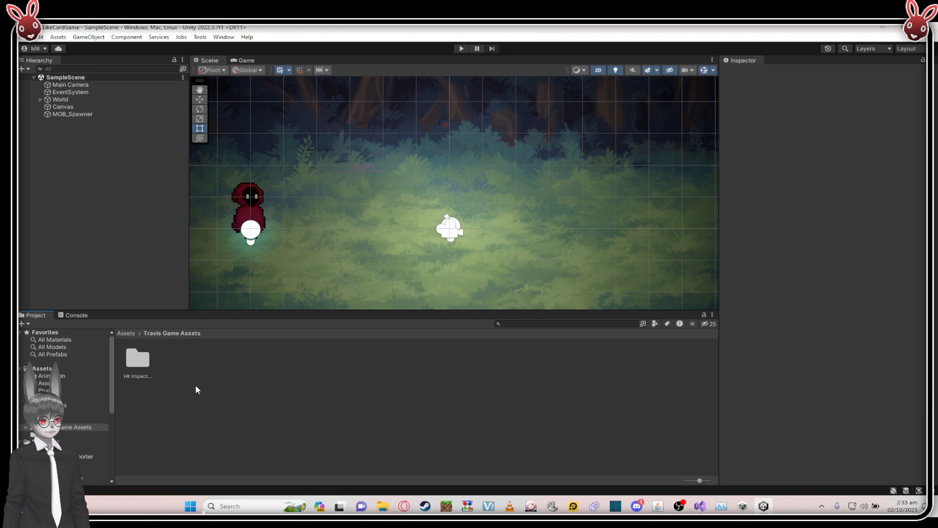
pyautogui.doubleClick(145, 370)
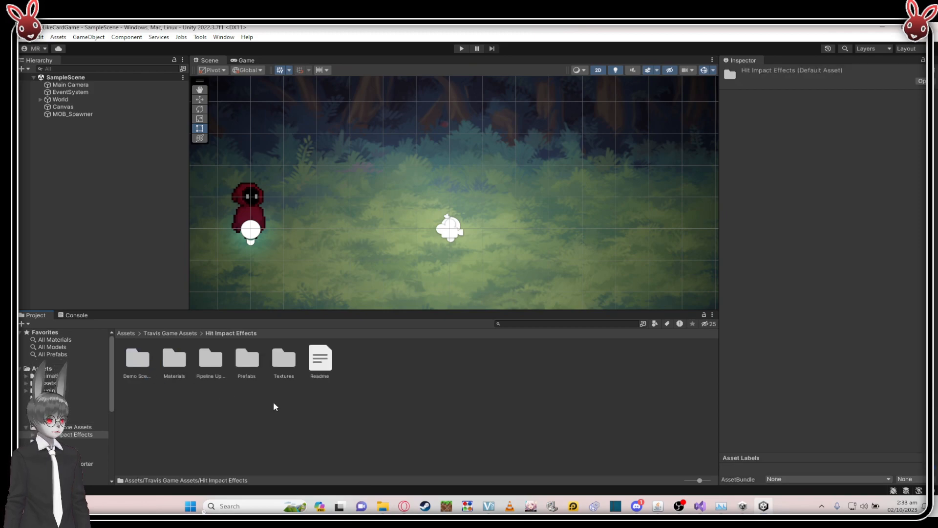
pyautogui.click(212, 409)
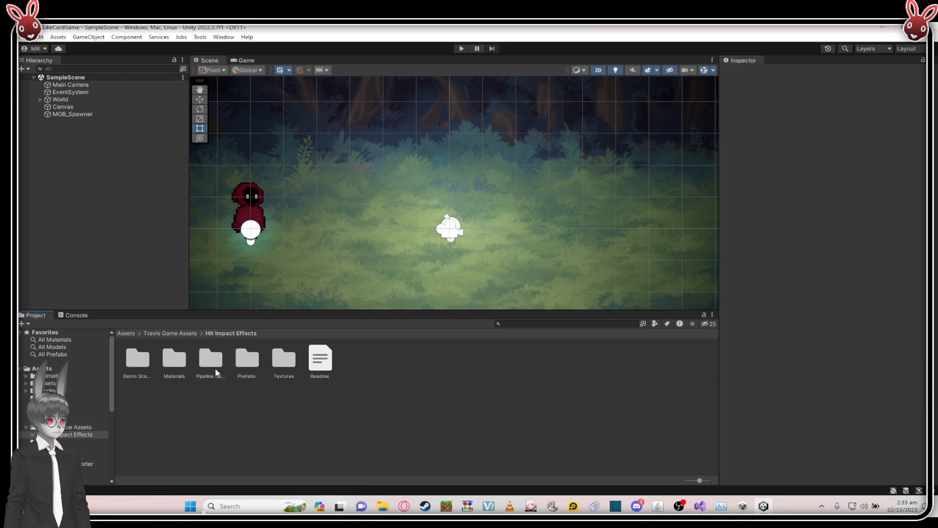
# - Open the Hit_01 prefab from the Prefabs/Hits folder of Hit Impact Effects, starting from the Assets root
pyautogui.click(179, 333)
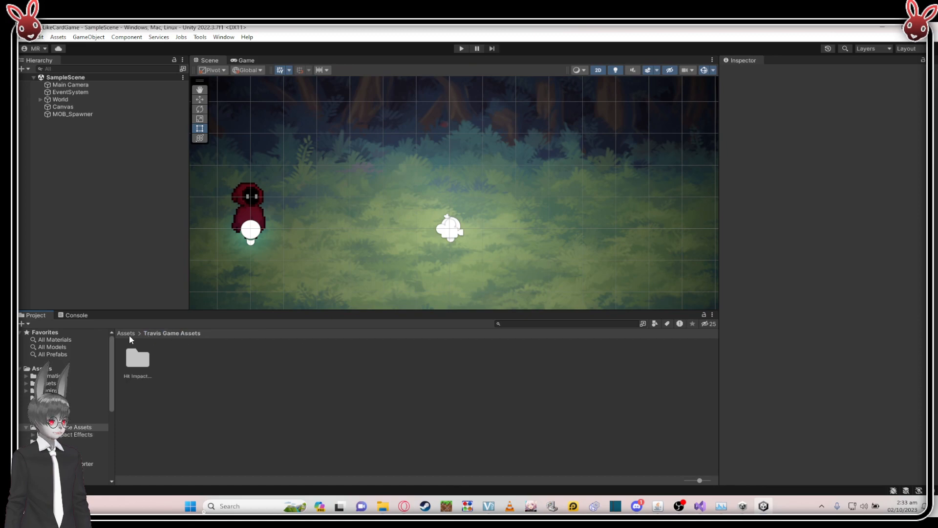
pyautogui.click(127, 333)
pyautogui.doubleClick(386, 370)
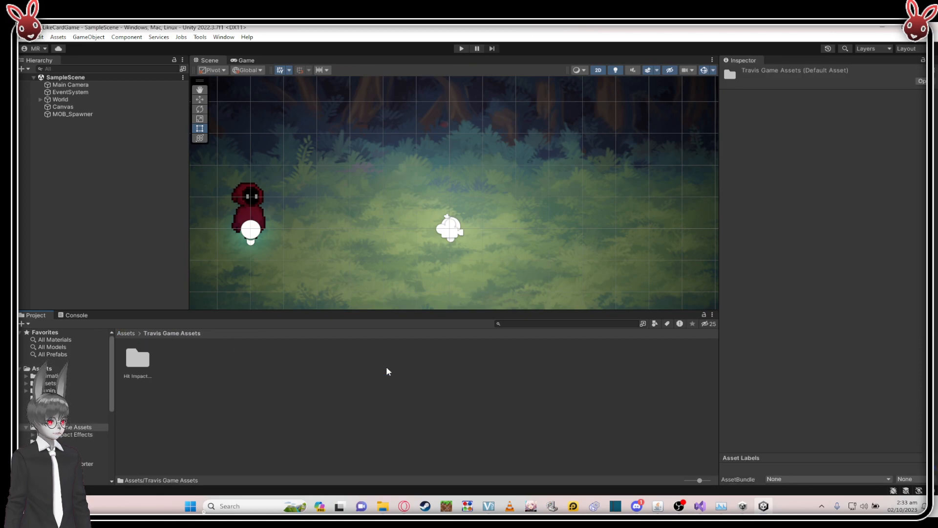
pyautogui.doubleClick(137, 359)
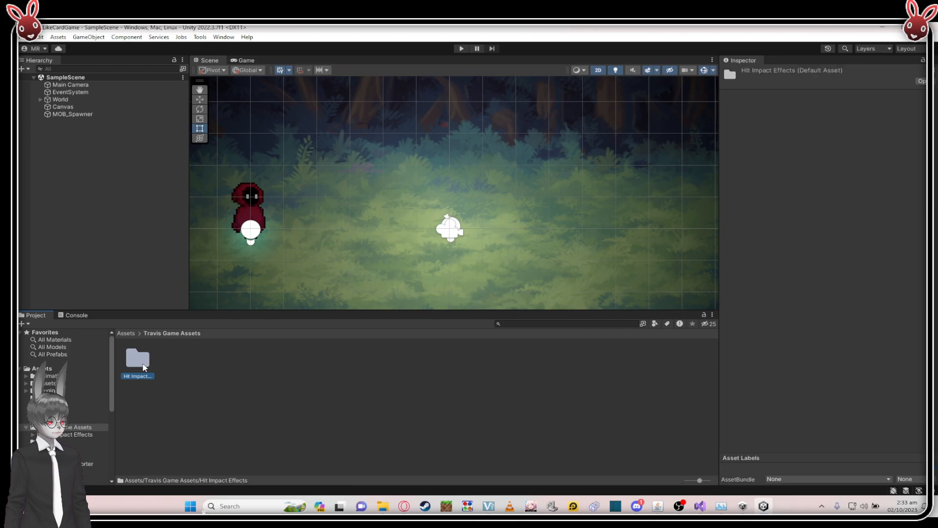
pyautogui.click(280, 404)
pyautogui.doubleClick(249, 369)
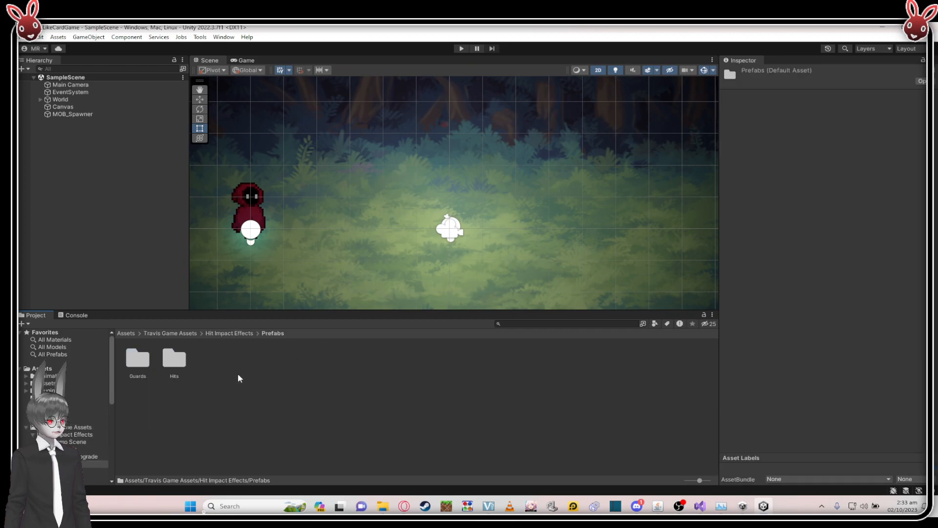
pyautogui.doubleClick(175, 360)
pyautogui.doubleClick(128, 364)
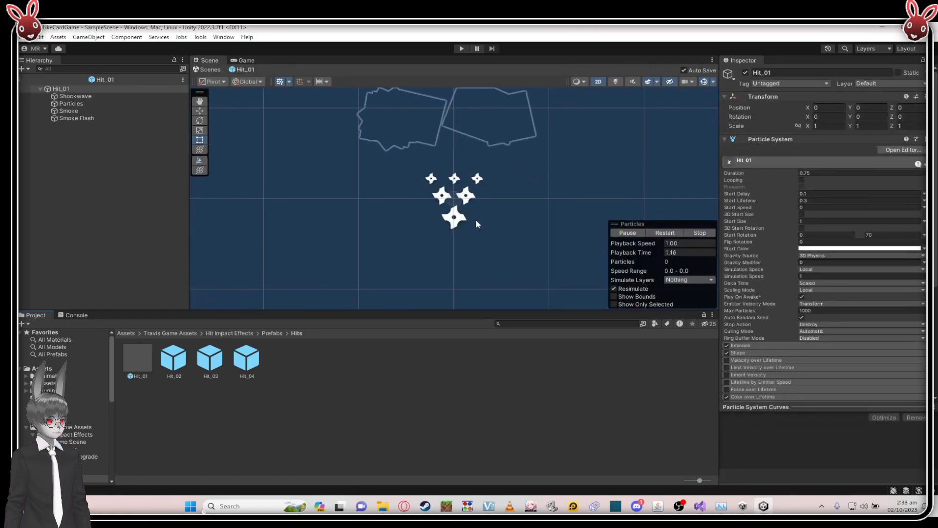
# - Replay the Hit_01 particle effect preview several times in the scene view
pyautogui.click(667, 233)
pyautogui.click(669, 234)
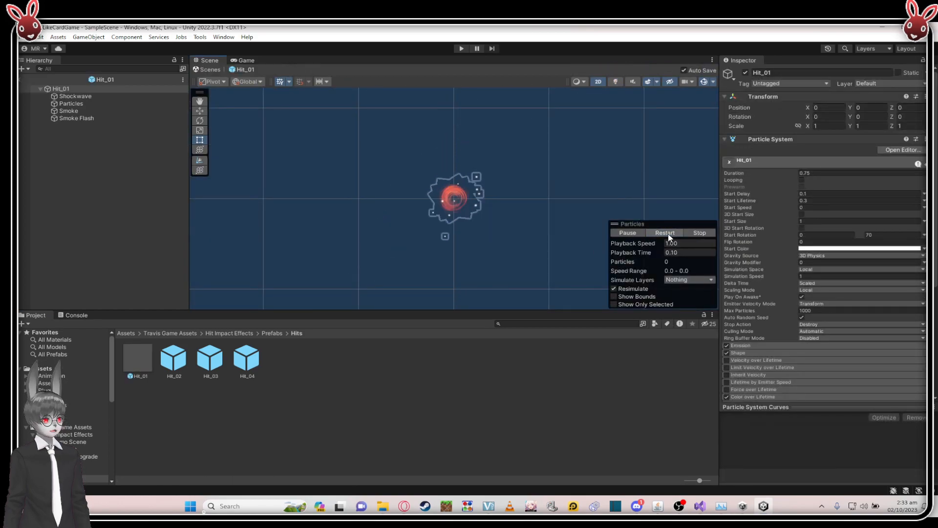
pyautogui.scroll(-2, 508, 190)
pyautogui.click(663, 233)
pyautogui.scroll(2, 497, 191)
pyautogui.click(659, 235)
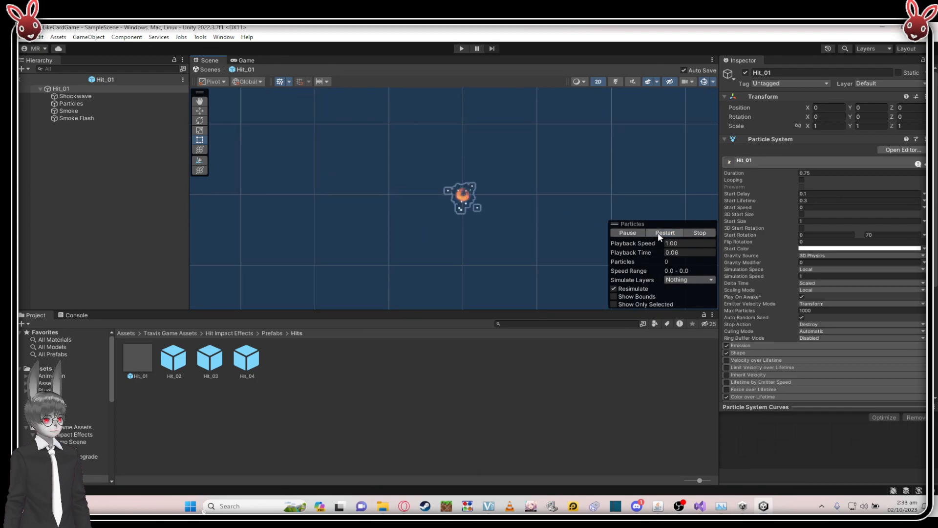
# - Examine the particle settings of Hit_01's Shockwave, Particles, Smoke and Smoke Flash children, and return to SampleScene
pyautogui.click(74, 95)
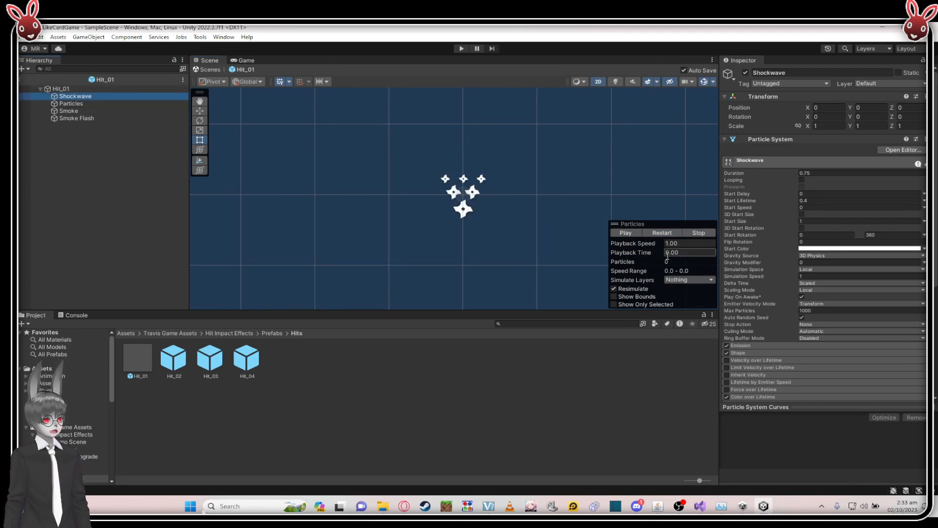
pyautogui.scroll(-5, 751, 244)
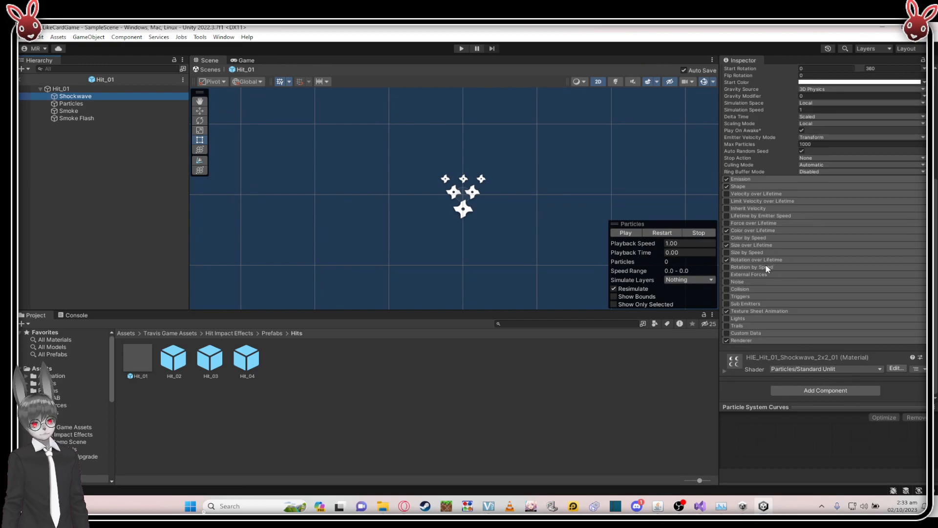
pyautogui.scroll(2, 766, 268)
pyautogui.click(104, 104)
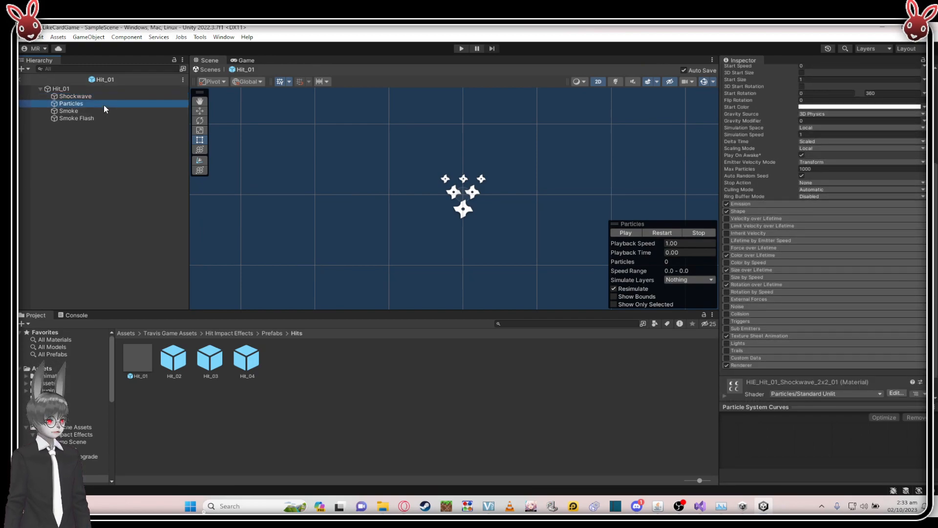
pyautogui.click(92, 110)
pyautogui.click(104, 103)
pyautogui.click(96, 111)
pyautogui.scroll(2, 843, 288)
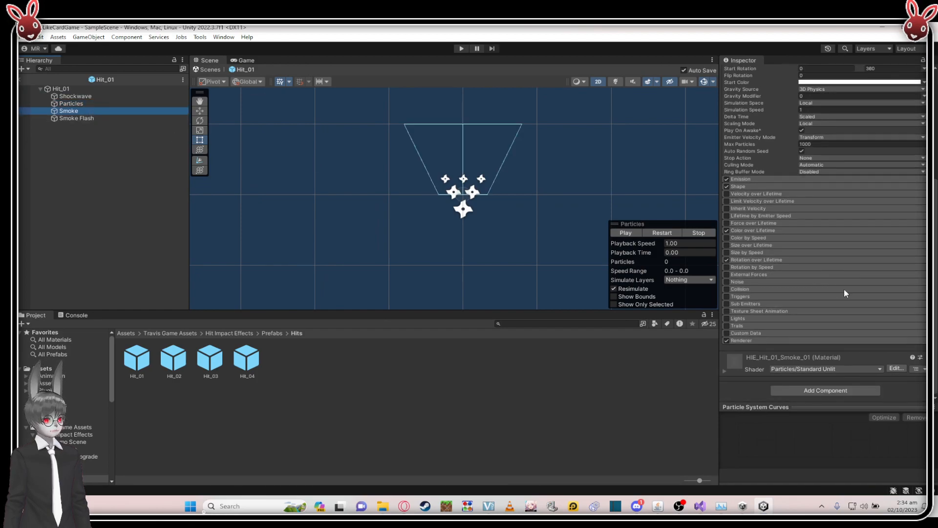
pyautogui.scroll(-2, 790, 277)
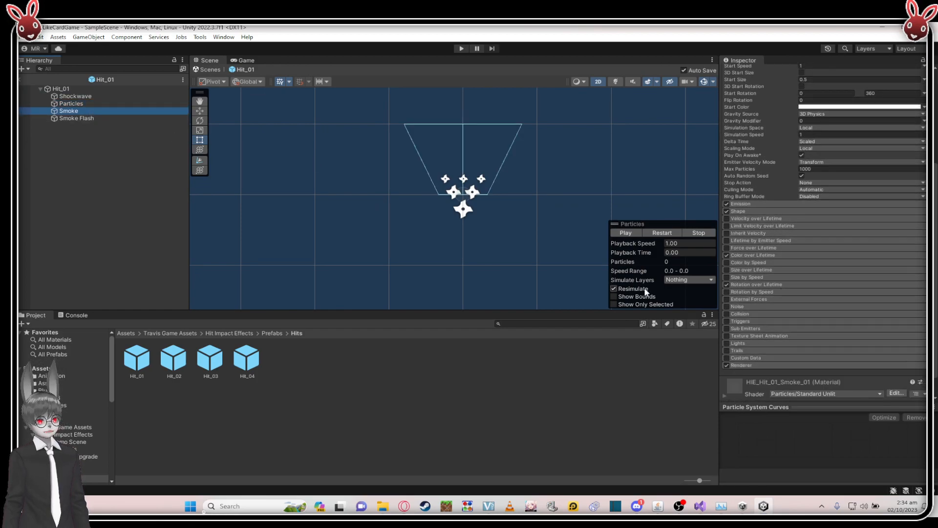
pyautogui.click(87, 117)
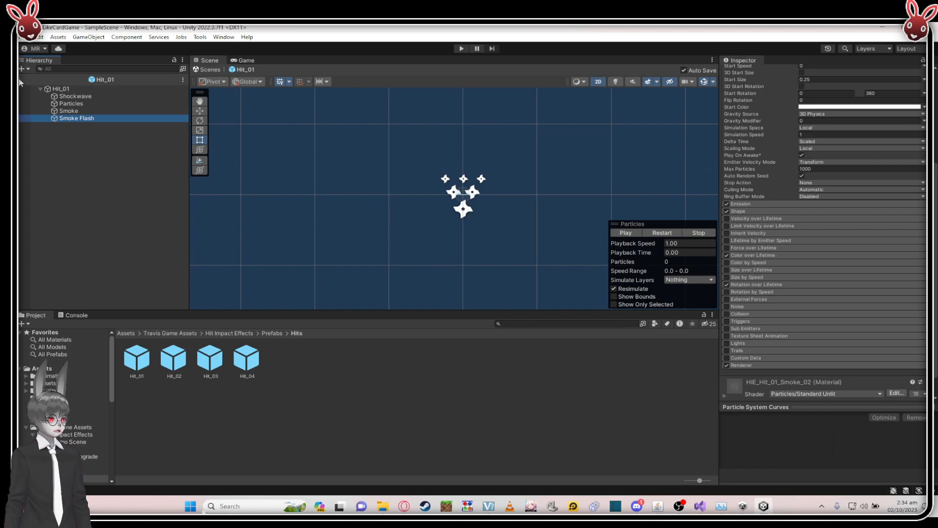
pyautogui.click(21, 80)
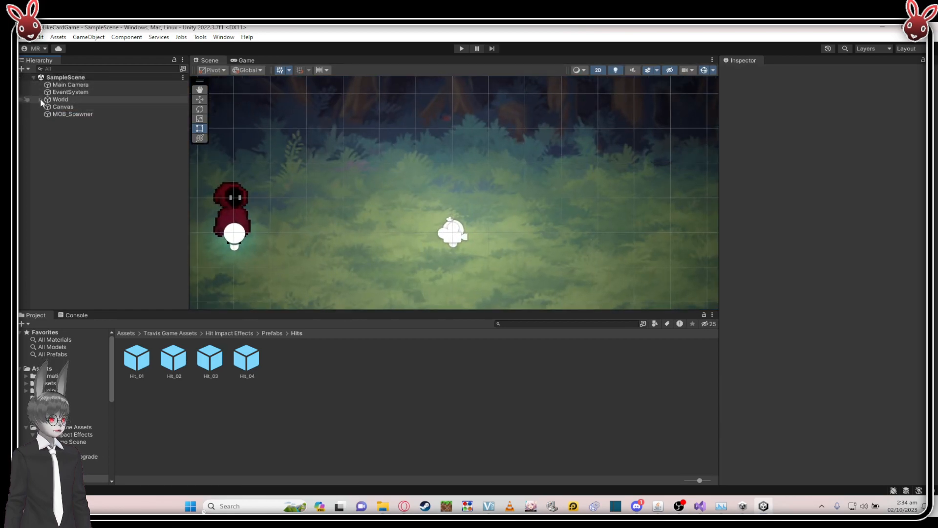
# - Expand the World object in the scene hierarchy and inspect its spawn points
pyautogui.click(40, 99)
pyautogui.click(76, 136)
pyautogui.click(94, 122)
pyautogui.scroll(-2, 356, 196)
pyautogui.moveTo(379, 196); pyautogui.dragTo(402, 190, button='middle')
pyautogui.scroll(3, 423, 191)
pyautogui.scroll(-3, 414, 190)
pyautogui.scroll(3, 399, 200)
pyautogui.scroll(-2, 413, 196)
pyautogui.scroll(3, 461, 168)
pyautogui.scroll(-2, 430, 197)
pyautogui.scroll(6, 429, 195)
pyautogui.scroll(-3, 423, 187)
pyautogui.scroll(-2, 415, 174)
pyautogui.scroll(2, 367, 192)
pyautogui.scroll(-3, 359, 191)
pyautogui.moveTo(343, 191); pyautogui.dragTo(404, 197, button='middle')
pyautogui.scroll(8, 365, 195)
pyautogui.scroll(-2, 411, 194)
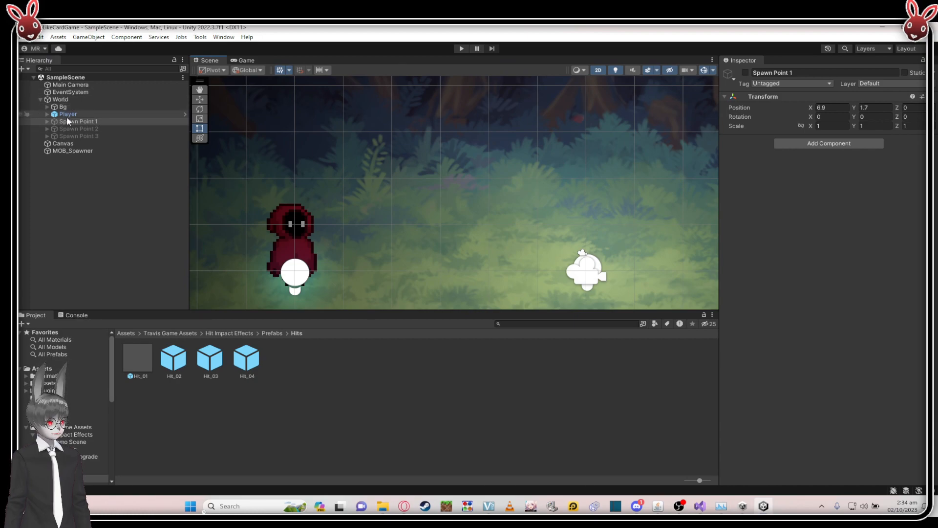
# - Add a Particle System effect as a child of the World object
pyautogui.rightClick(67, 101)
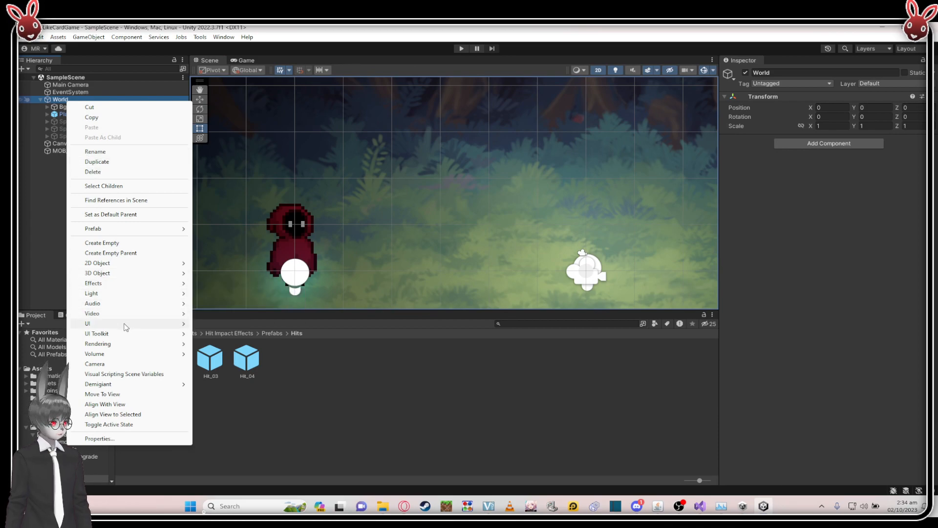
pyautogui.moveTo(146, 282)
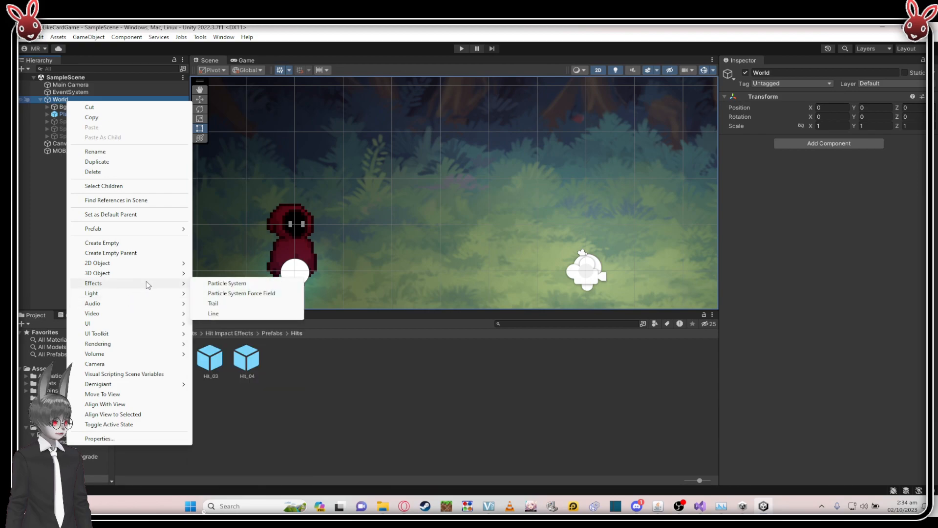
pyautogui.click(237, 282)
pyautogui.scroll(-4, 375, 220)
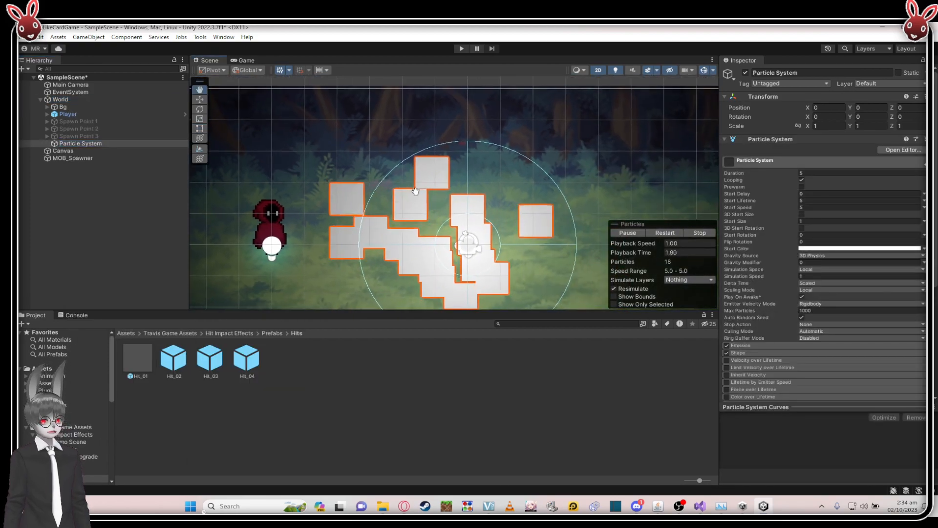
pyautogui.scroll(2, 404, 218)
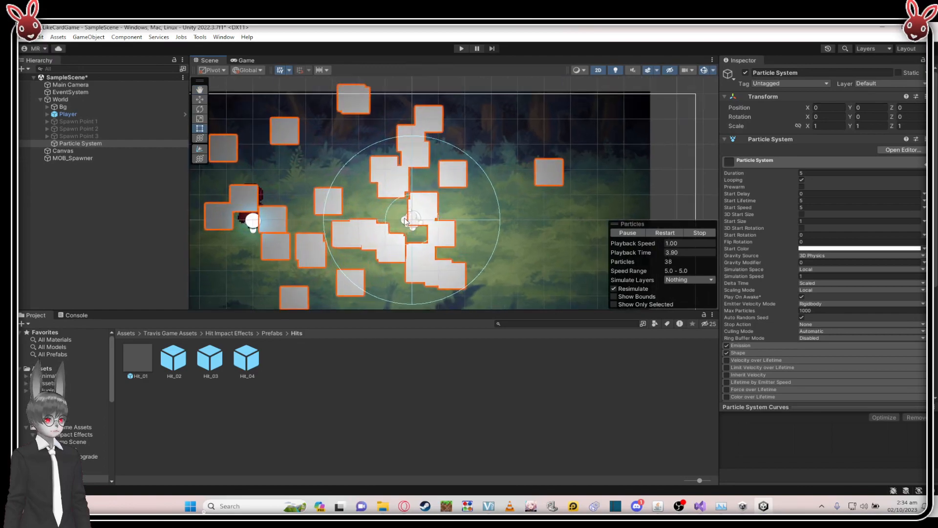
pyautogui.scroll(-1, 406, 221)
pyautogui.moveTo(405, 221); pyautogui.dragTo(421, 187, button='middle')
pyautogui.scroll(-3, 757, 230)
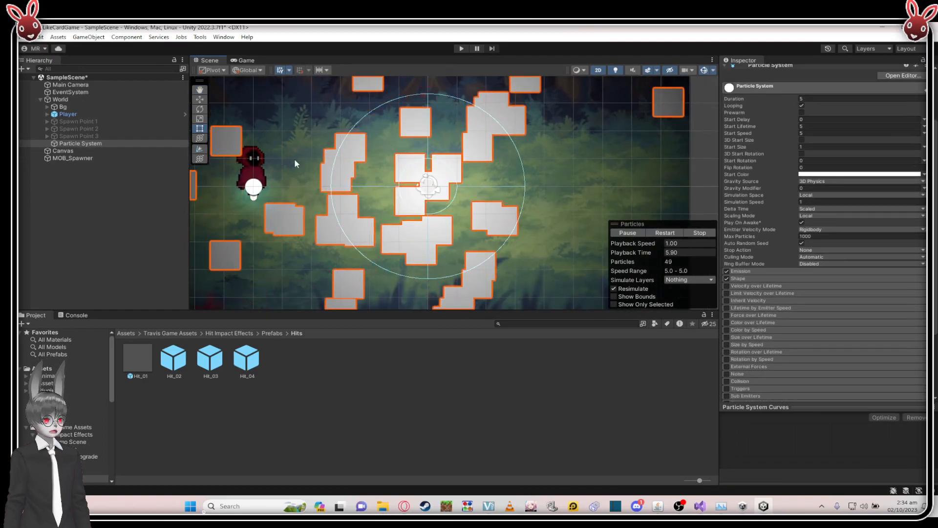
# - Rename the new particle system under World to Projectile and disable its Renderer module
pyautogui.click(128, 143)
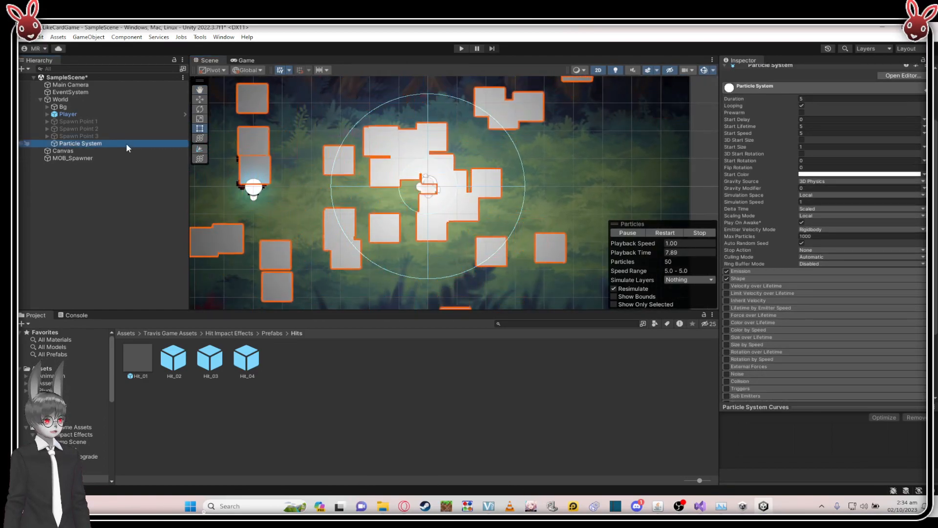
pyautogui.click(126, 143)
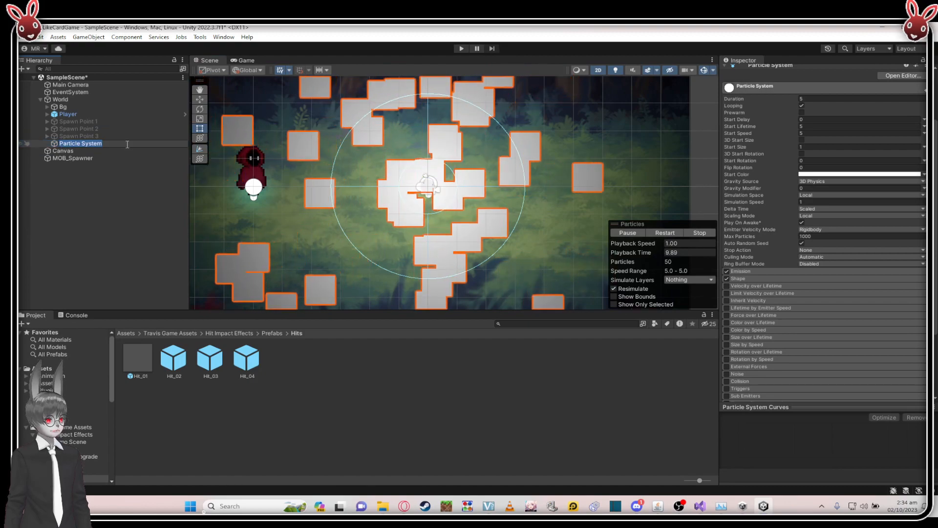
pyautogui.write('Projectile')
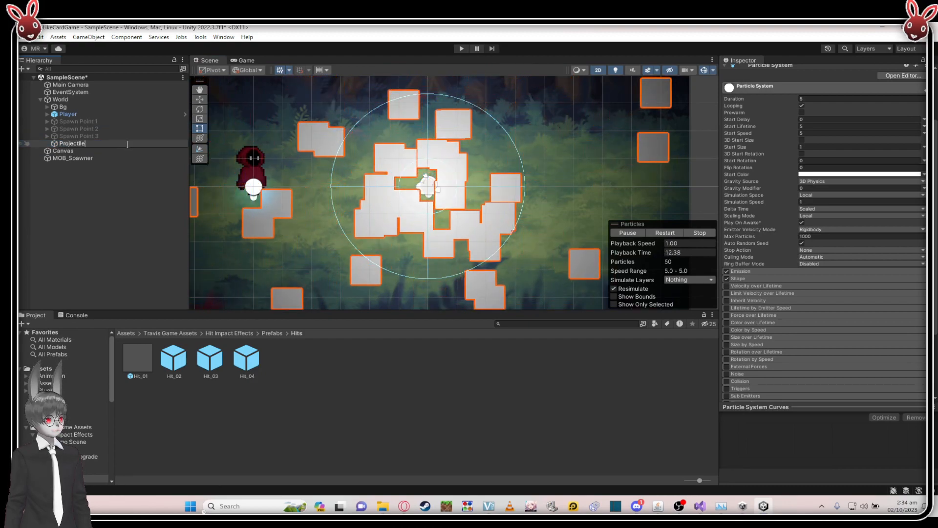
pyautogui.press('Return')
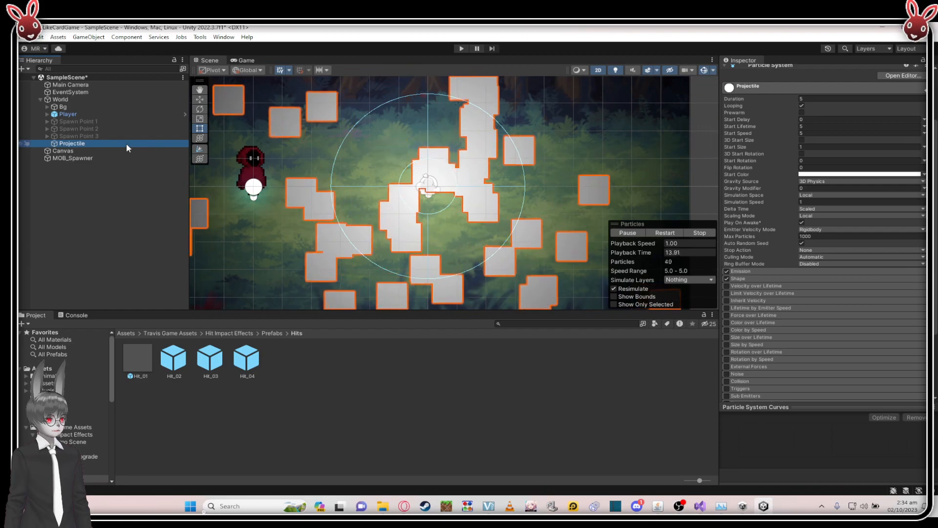
pyautogui.scroll(-4, 727, 250)
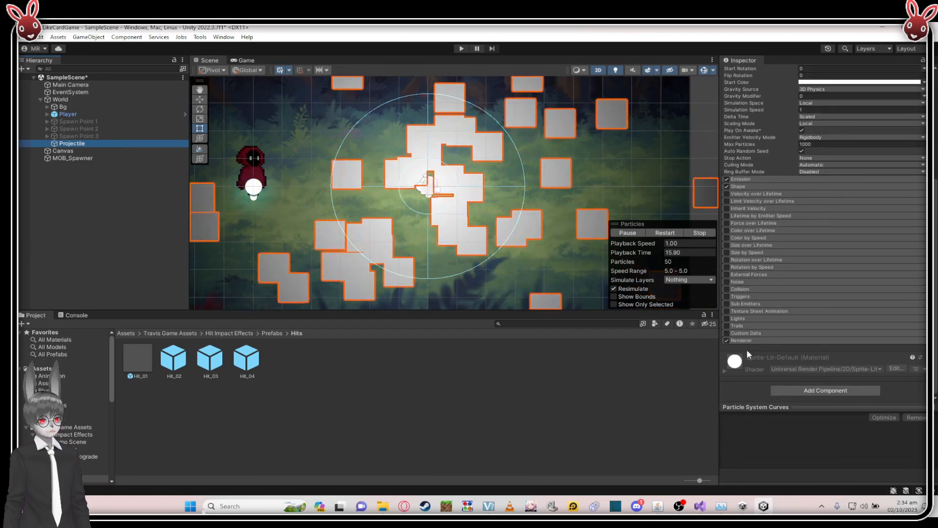
pyautogui.click(726, 340)
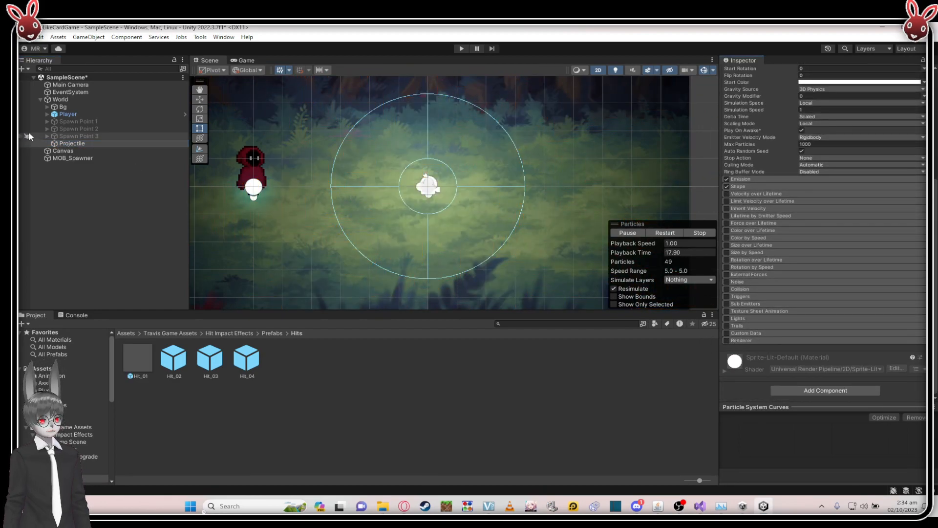
# - Add a child Particle System effect under the Projectile object
pyautogui.rightClick(66, 142)
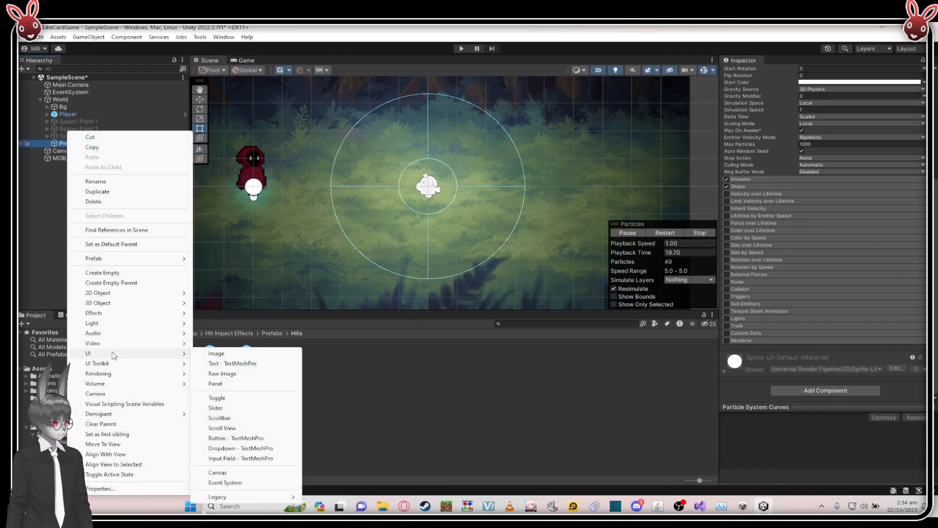
pyautogui.moveTo(110, 313)
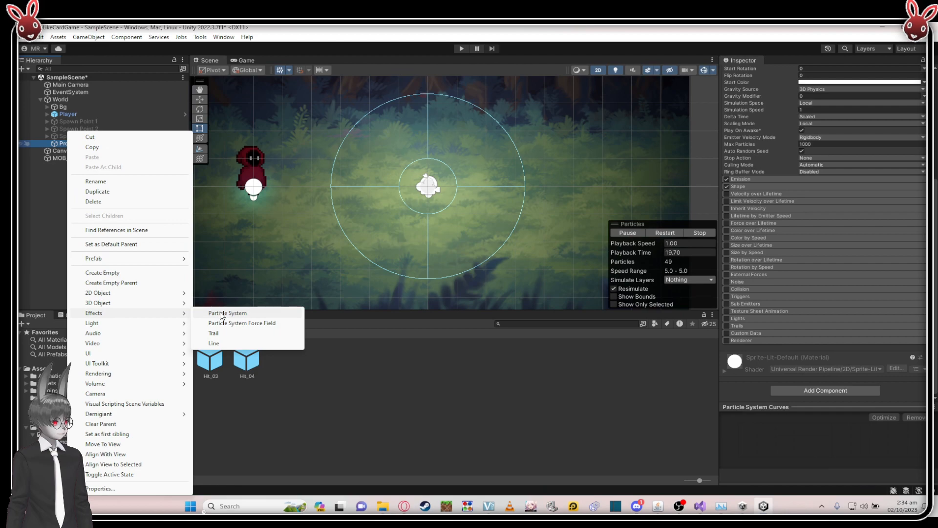
pyautogui.click(221, 313)
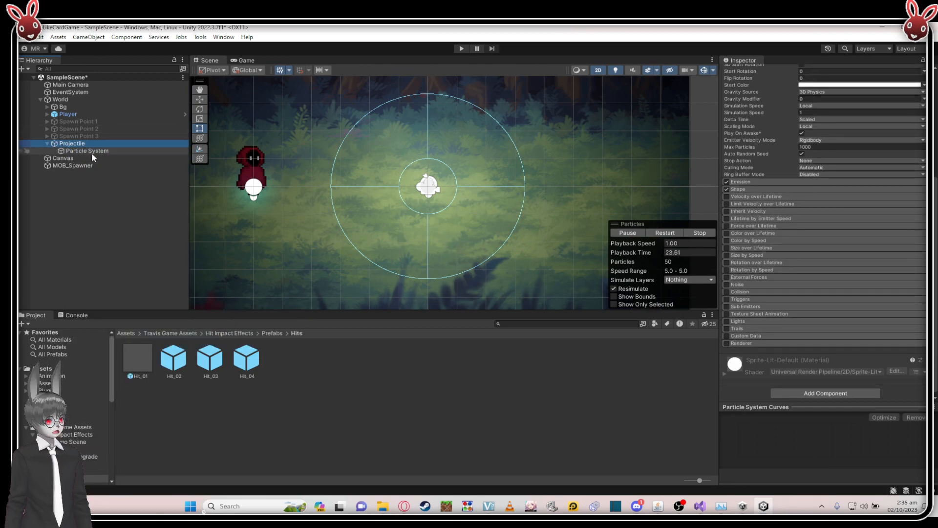
pyautogui.scroll(5, 418, 166)
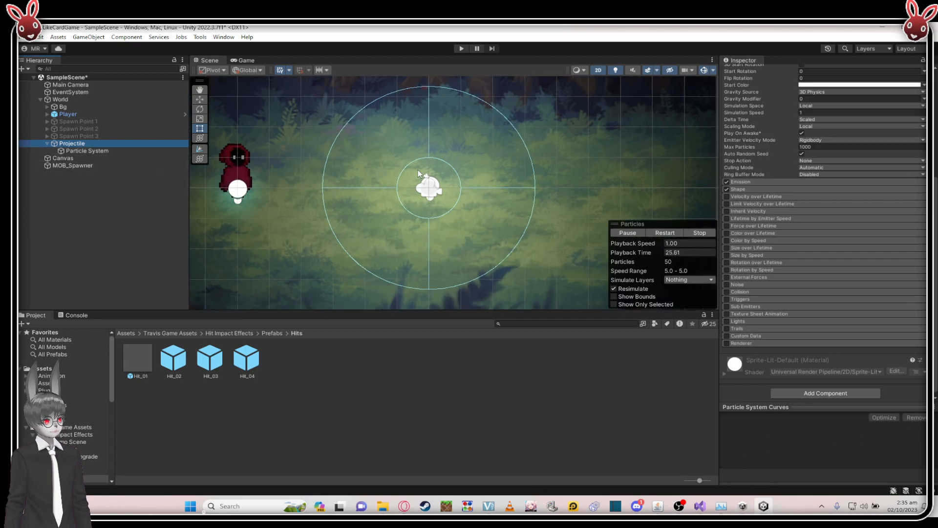
# - Rename the child particle system under Projectile to Main
pyautogui.scroll(-1, 405, 181)
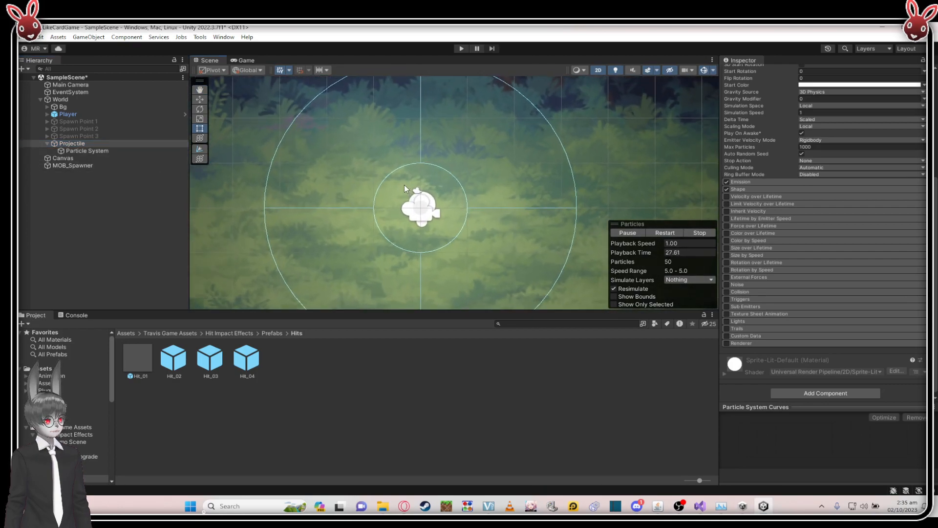
pyautogui.click(130, 152)
pyautogui.click(126, 145)
pyautogui.click(127, 152)
pyautogui.click(104, 145)
pyautogui.click(96, 151)
pyautogui.click(100, 143)
pyautogui.click(101, 152)
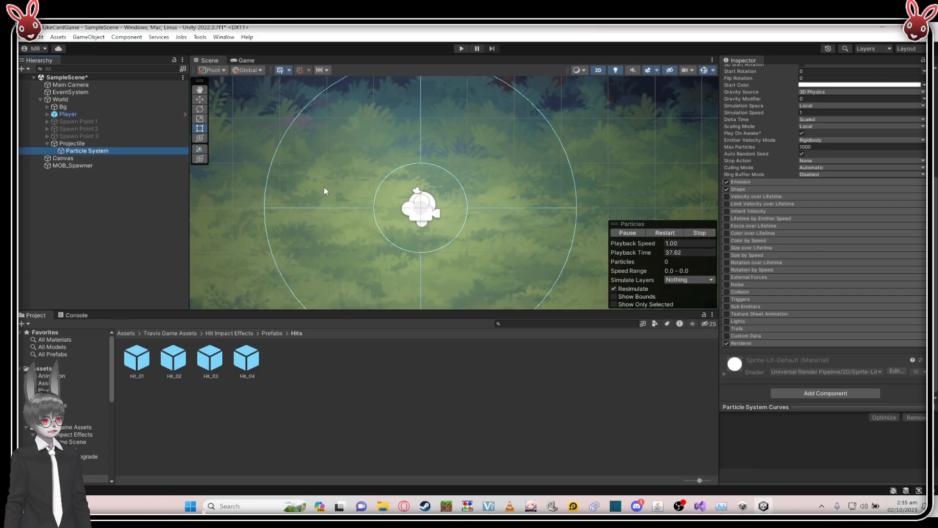
pyautogui.press('F2')
pyautogui.write('Main')
pyautogui.press('Return')
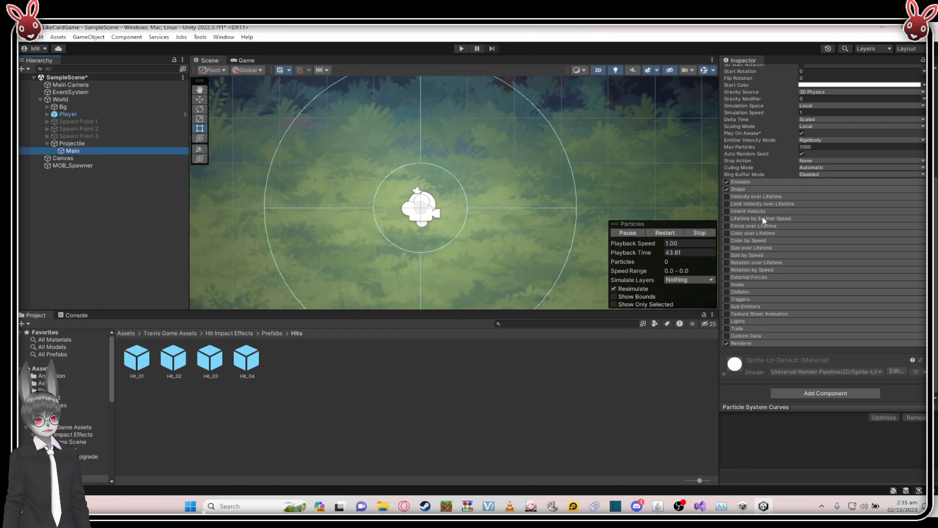
# - Restart the Main particle system's preview and examine how its particles spread around the emitter in the scene
pyautogui.click(665, 233)
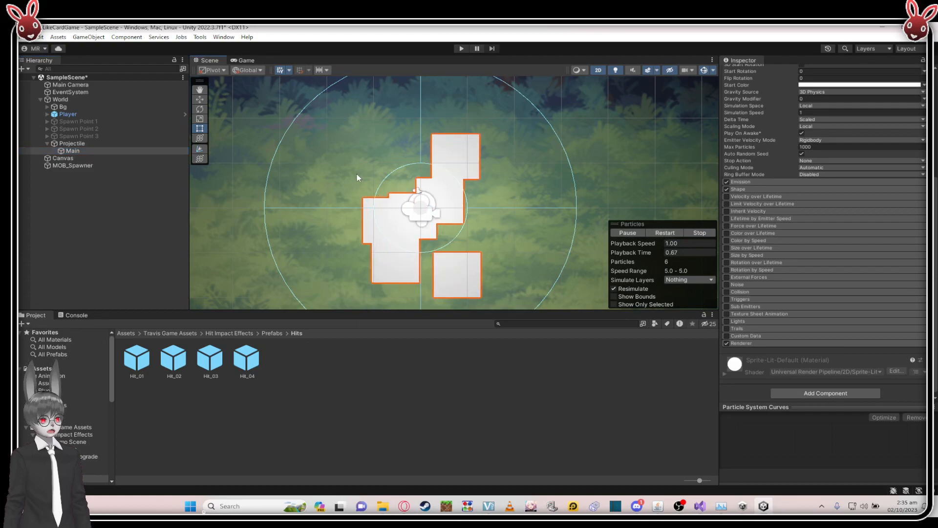
pyautogui.scroll(-5, 358, 177)
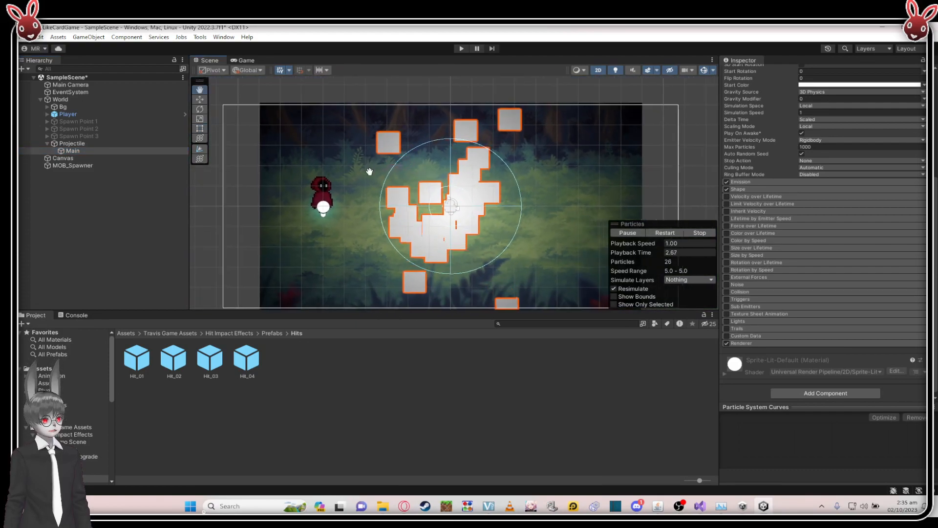
pyautogui.scroll(5, 385, 183)
pyautogui.scroll(-3, 423, 209)
pyautogui.scroll(4, 419, 209)
pyautogui.scroll(2, 412, 208)
pyautogui.scroll(-4, 411, 208)
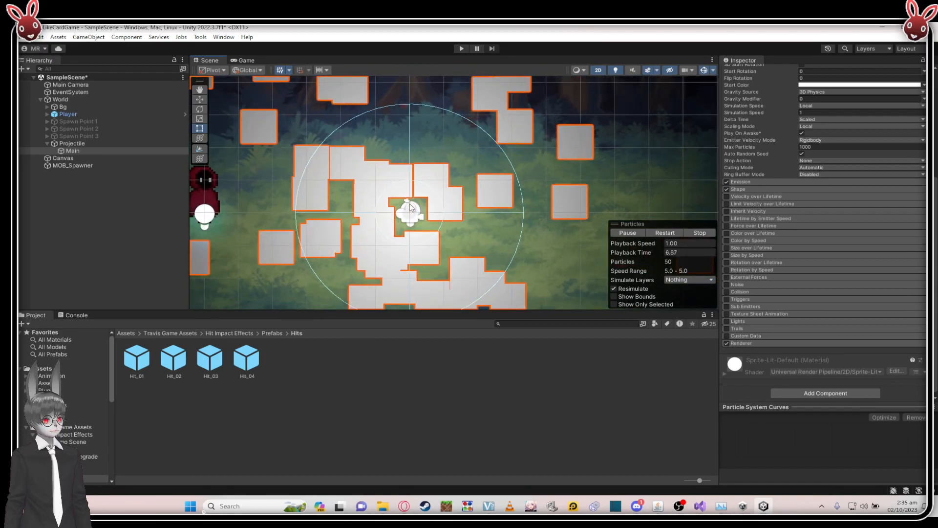
pyautogui.scroll(-1, 411, 207)
pyautogui.scroll(3, 808, 256)
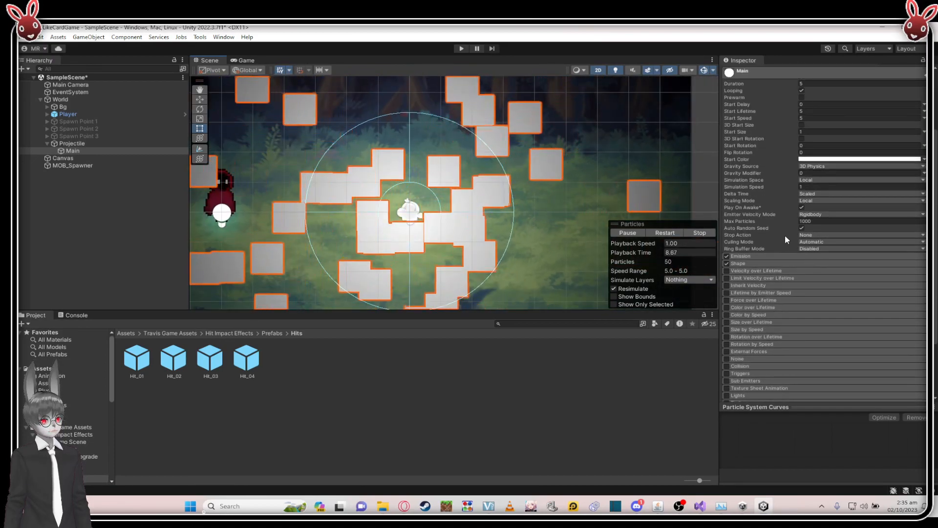
pyautogui.scroll(2, 459, 218)
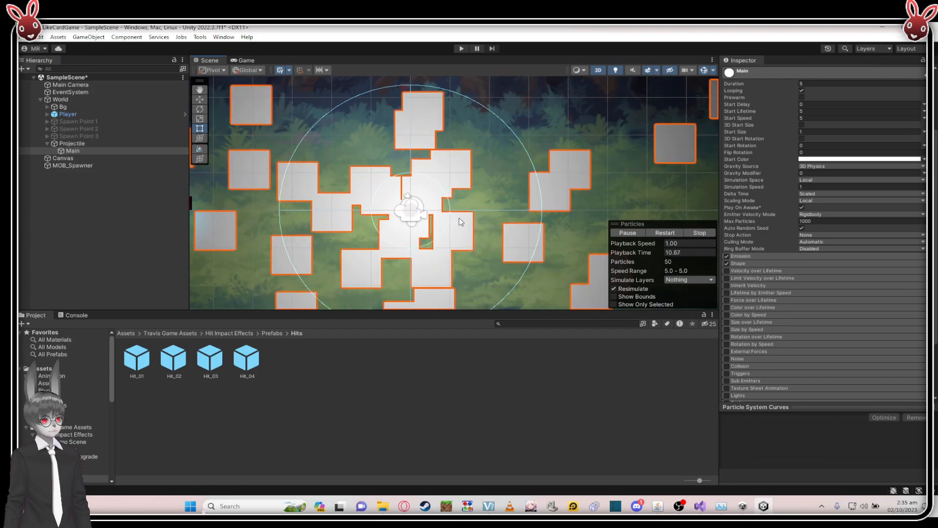
# - Limit Main's Max Particles to 1 and restart the particle preview
pyautogui.click(772, 221)
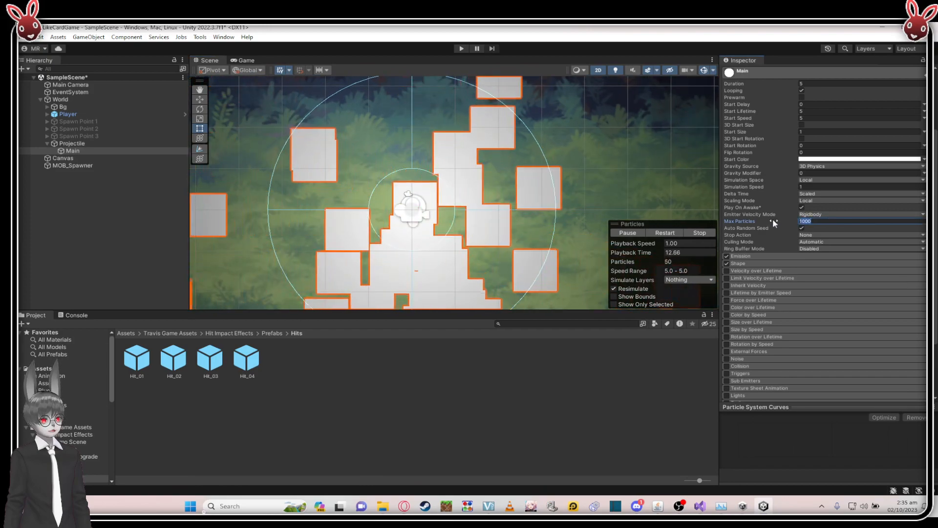
pyautogui.write('1')
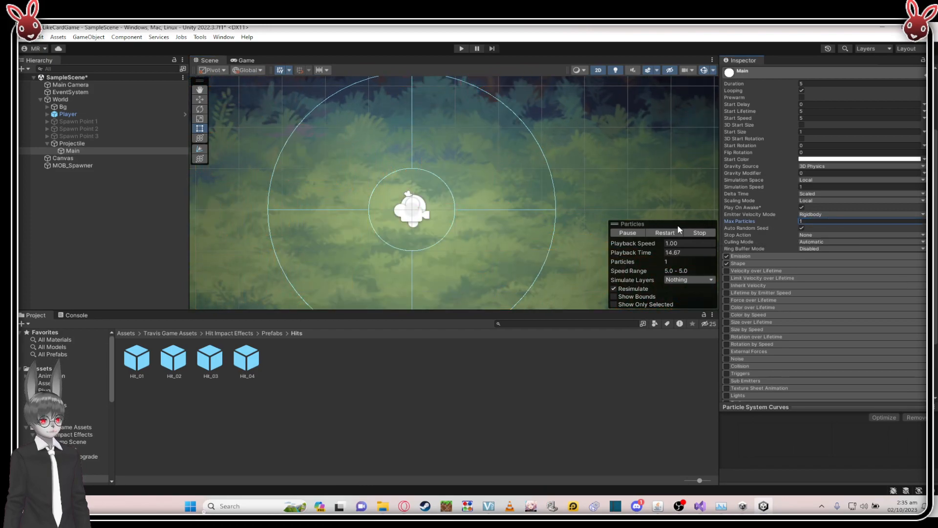
pyautogui.click(665, 233)
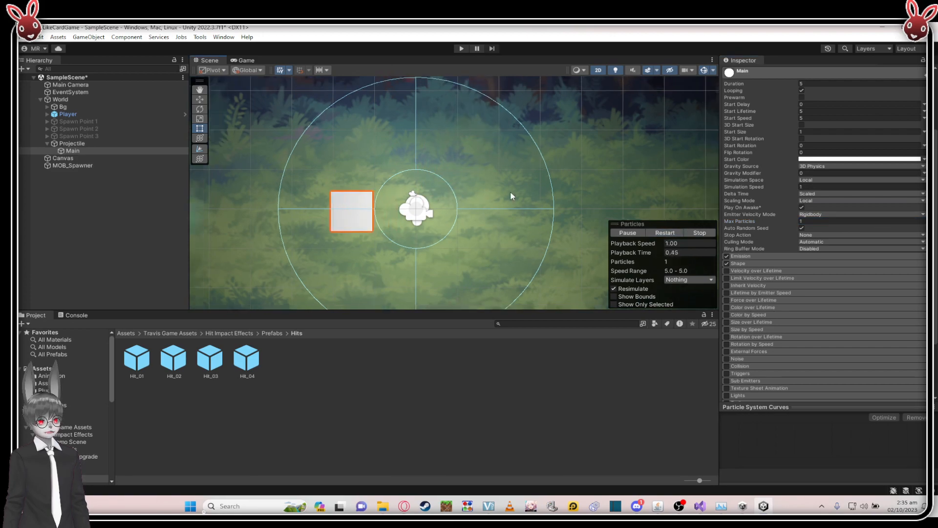
pyautogui.click(795, 257)
pyautogui.click(795, 257)
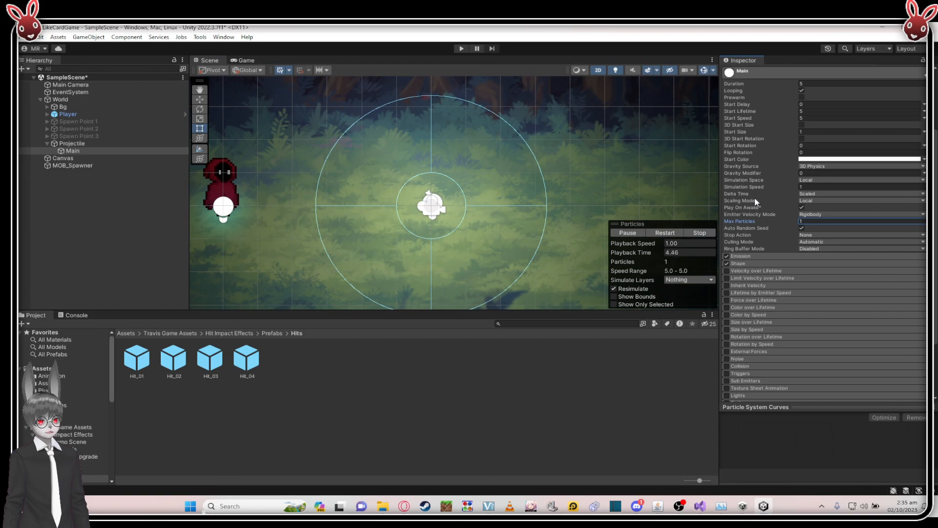
pyautogui.scroll(2, 777, 244)
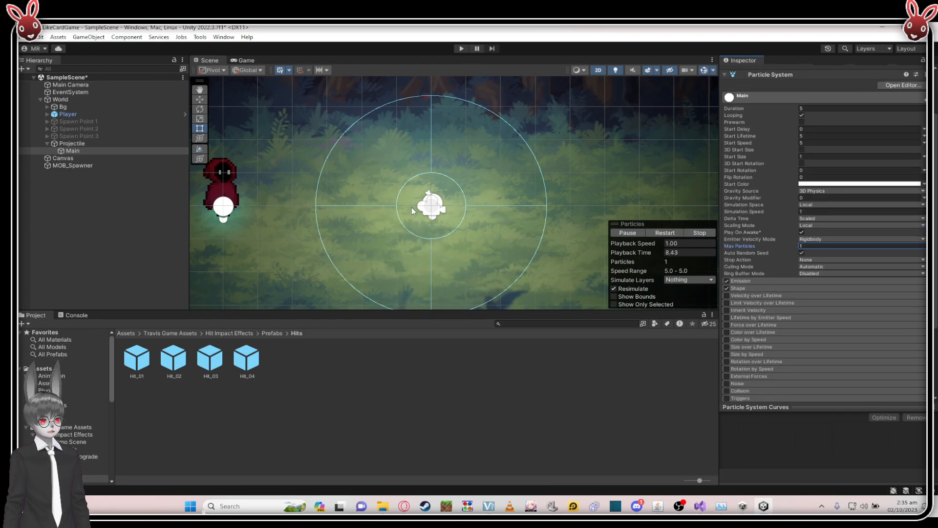
pyautogui.scroll(2, 411, 207)
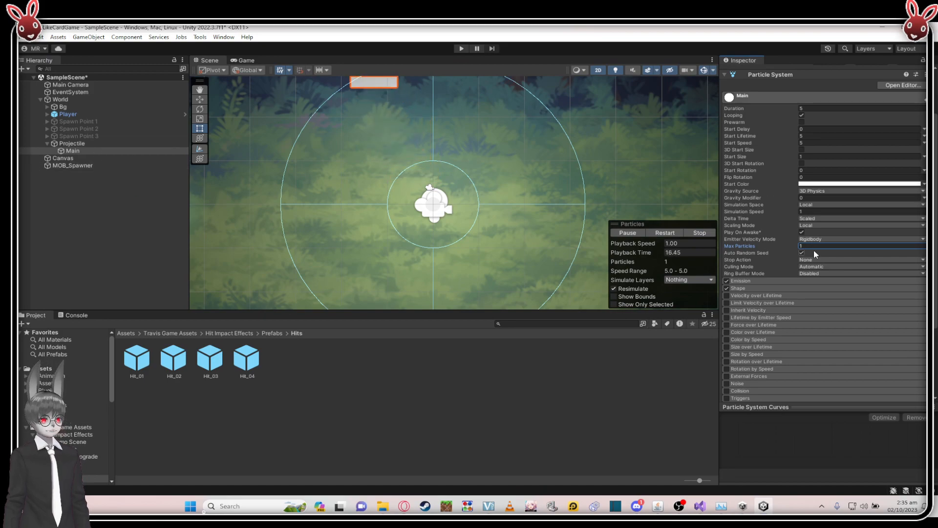
# - Try 500 as Main's Max Particles to compare the emission, and set it back to 1
pyautogui.write('500')
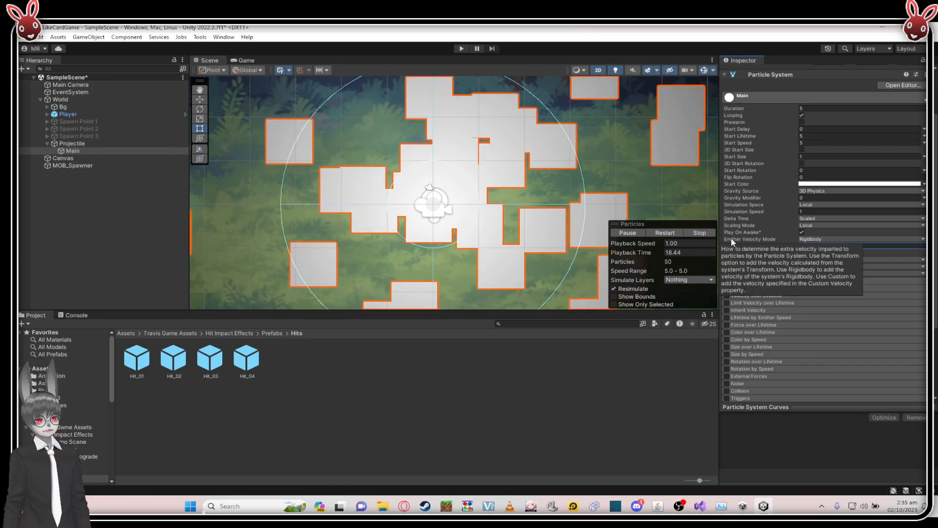
pyautogui.scroll(-5, 434, 136)
pyautogui.moveTo(430, 136); pyautogui.dragTo(440, 159, button='middle')
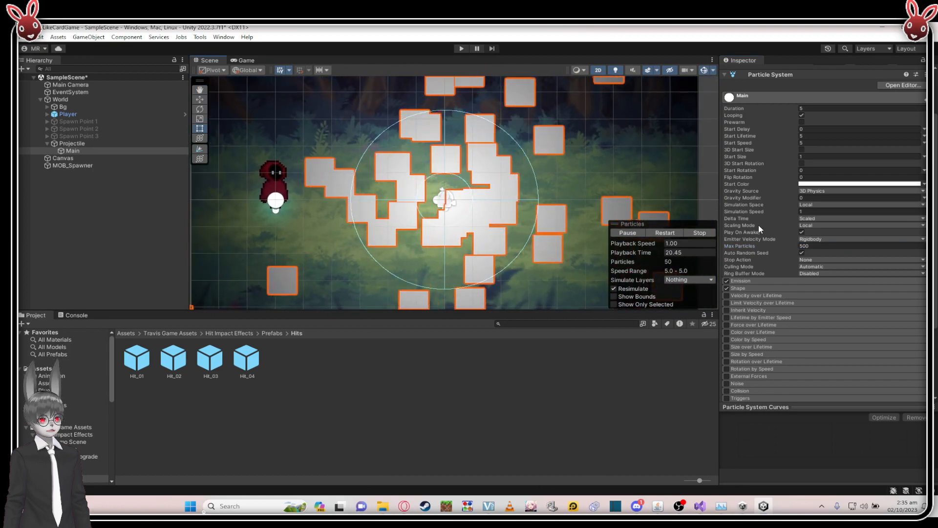
pyautogui.scroll(7, 547, 226)
pyautogui.click(801, 245)
pyautogui.write('1')
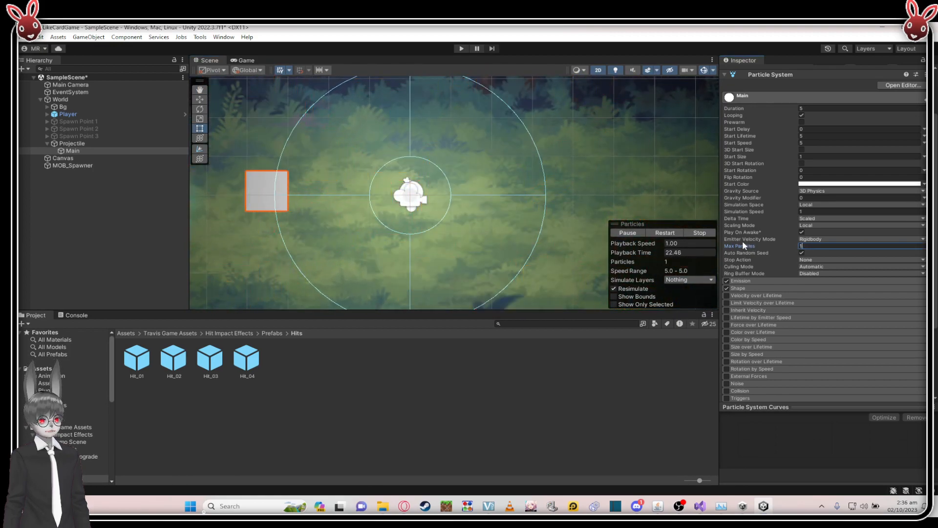
pyautogui.scroll(4, 362, 170)
pyautogui.moveTo(425, 144); pyautogui.dragTo(412, 130, button='middle')
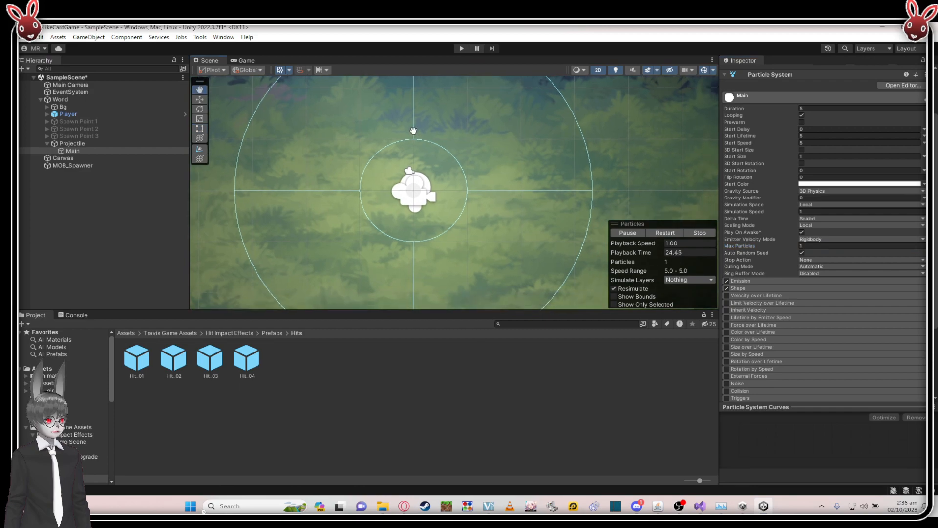
pyautogui.scroll(3, 414, 142)
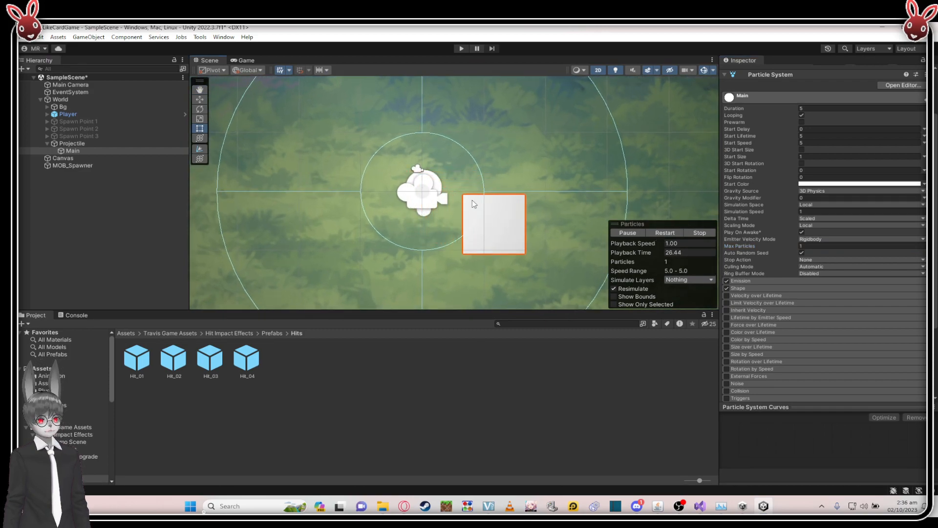
pyautogui.scroll(-1, 521, 233)
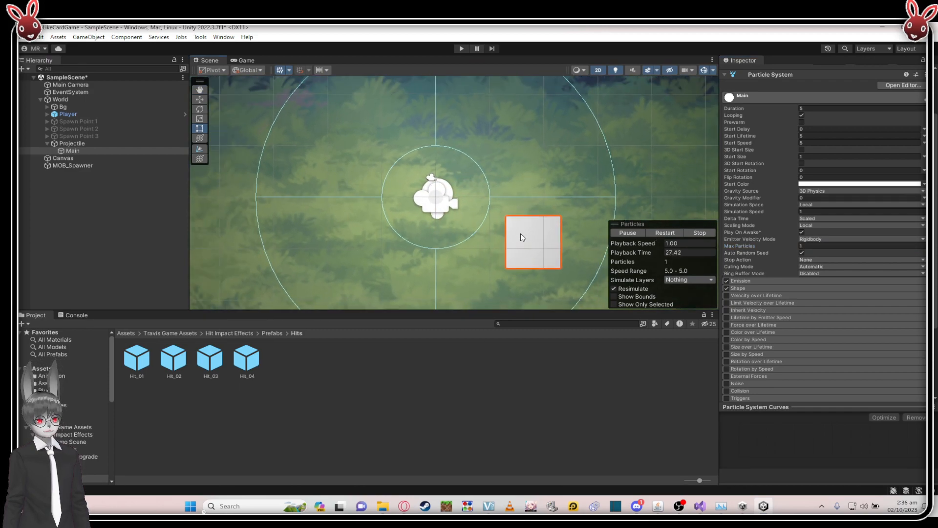
# - Set the emitter shape in Main's Shape module to Mesh and restart the particle preview
pyautogui.click(767, 288)
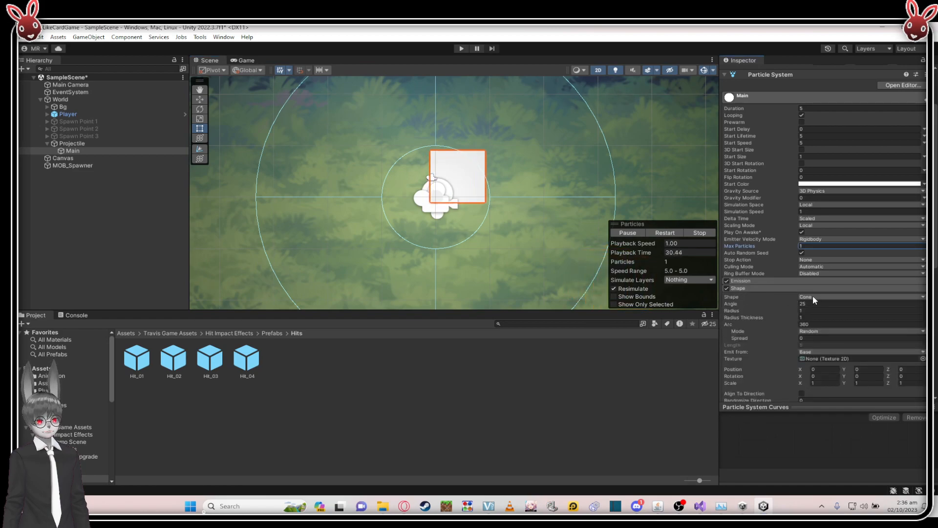
pyautogui.click(812, 296)
pyautogui.click(825, 356)
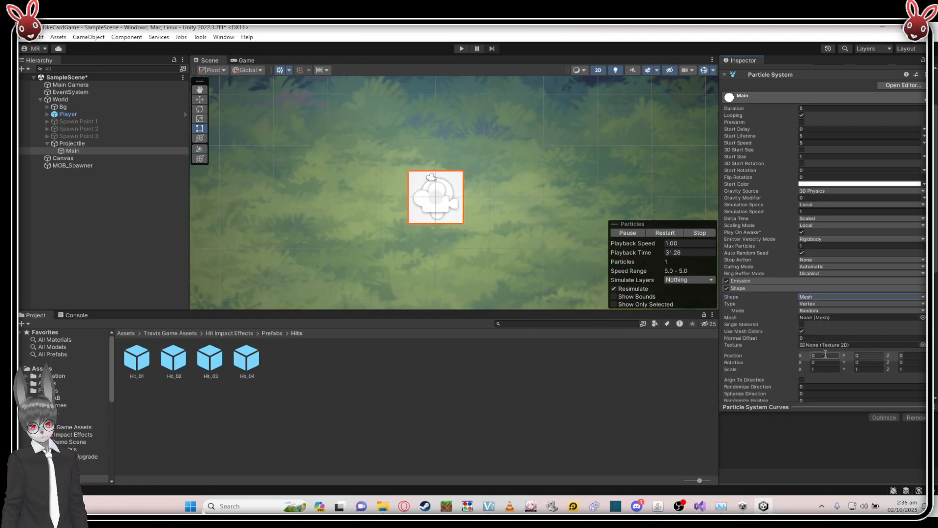
pyautogui.click(665, 233)
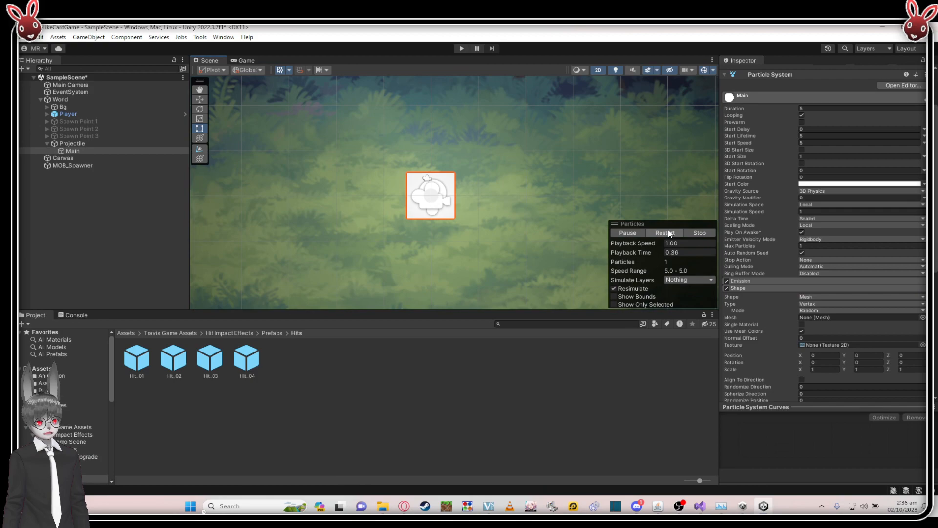
pyautogui.scroll(-3, 827, 240)
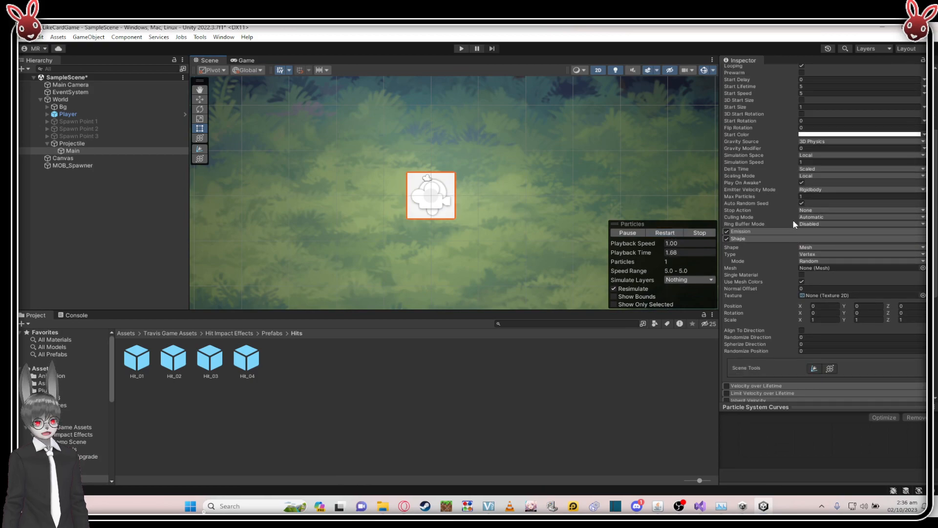
pyautogui.scroll(3, 787, 225)
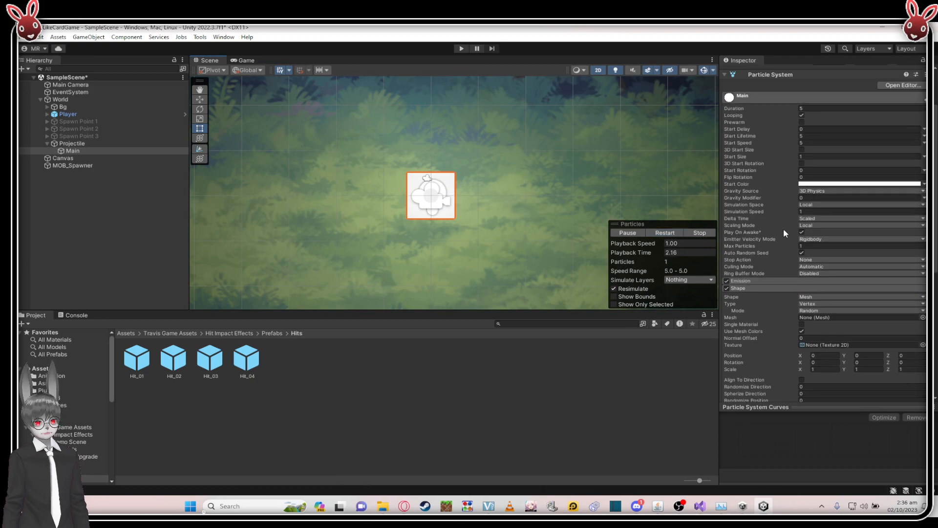
# - Expand Main's Emission module and examine the single particle against the player character in the scene
pyautogui.click(770, 279)
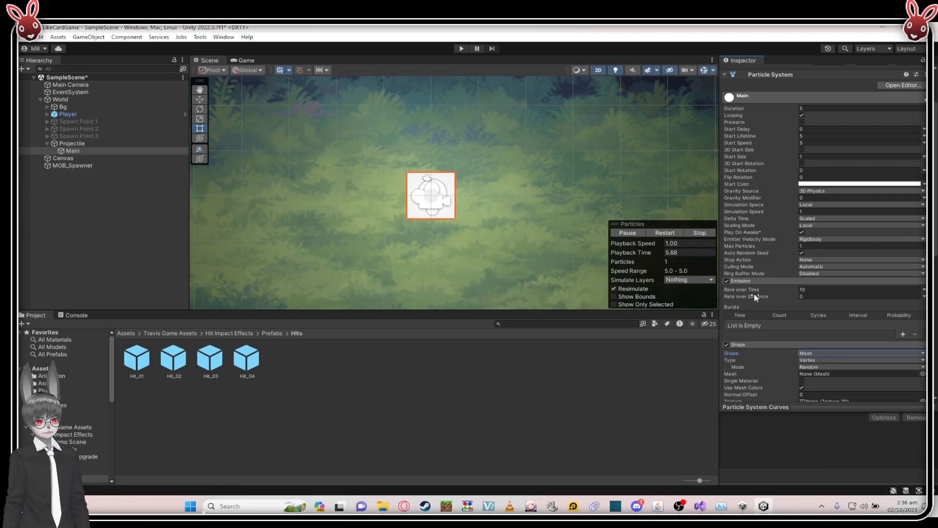
pyautogui.click(808, 289)
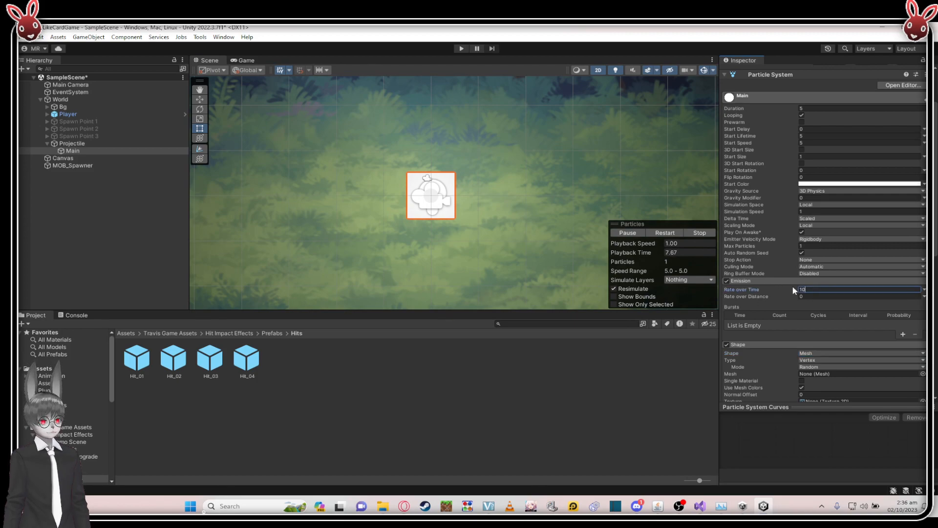
pyautogui.moveTo(470, 209)
pyautogui.mouseDown(button='middle')
pyautogui.moveTo(440, 208)
pyautogui.moveTo(453, 210)
pyautogui.mouseUp(button='middle')
pyautogui.scroll(2, 392, 190)
pyautogui.scroll(2, 452, 212)
pyautogui.scroll(2, 433, 219)
pyautogui.scroll(-2, 513, 234)
pyautogui.scroll(-7, 469, 224)
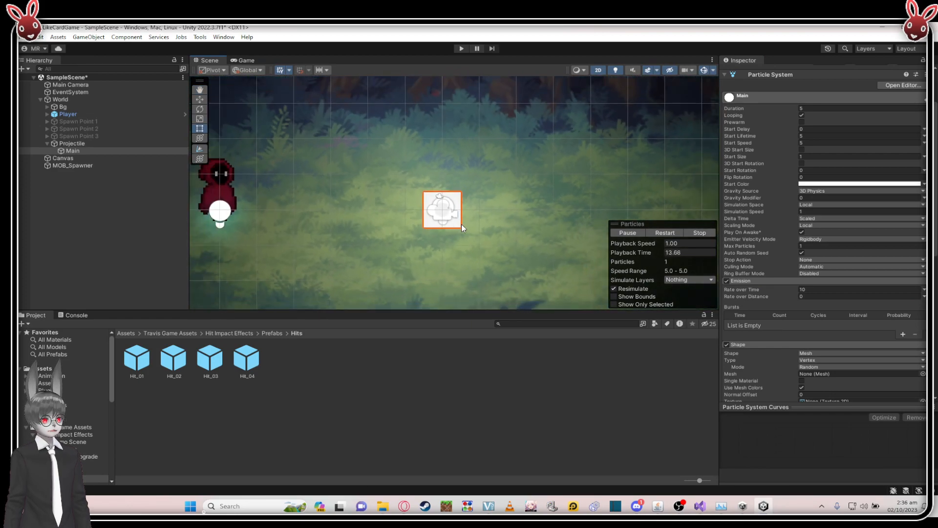
pyautogui.scroll(6, 442, 225)
# - Set Main's emission Rate over Time to 50 and restart the particle preview to check it
pyautogui.click(768, 289)
pyautogui.scroll(7, 445, 216)
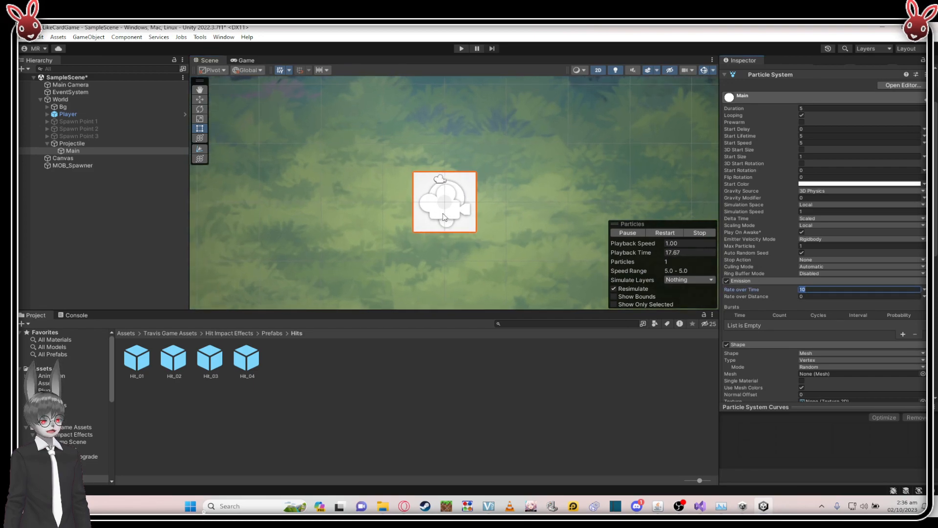
pyautogui.scroll(-7, 492, 236)
pyautogui.scroll(3, 467, 214)
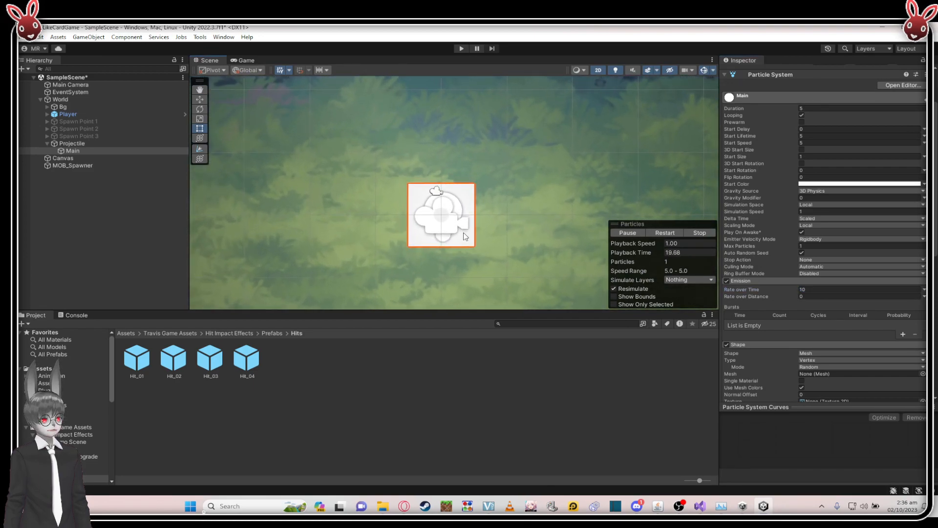
pyautogui.scroll(3, 416, 185)
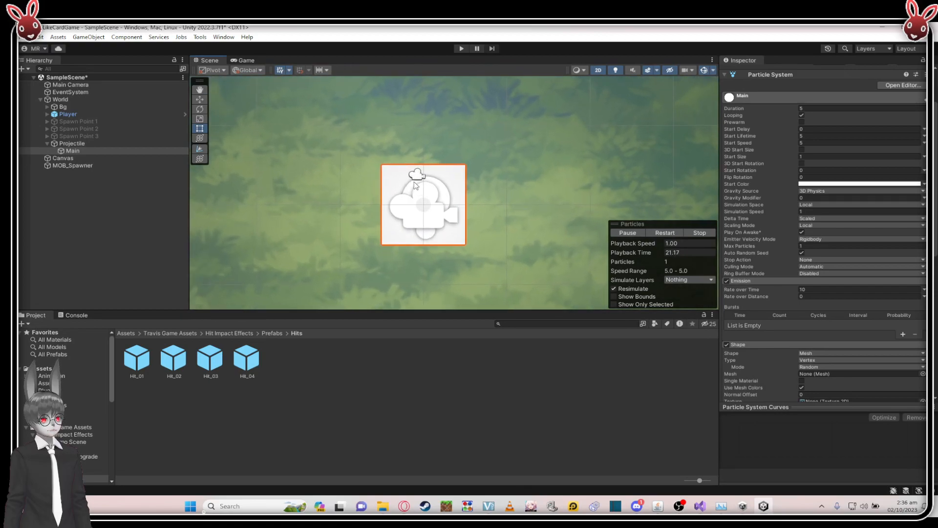
pyautogui.click(820, 290)
pyautogui.click(818, 290)
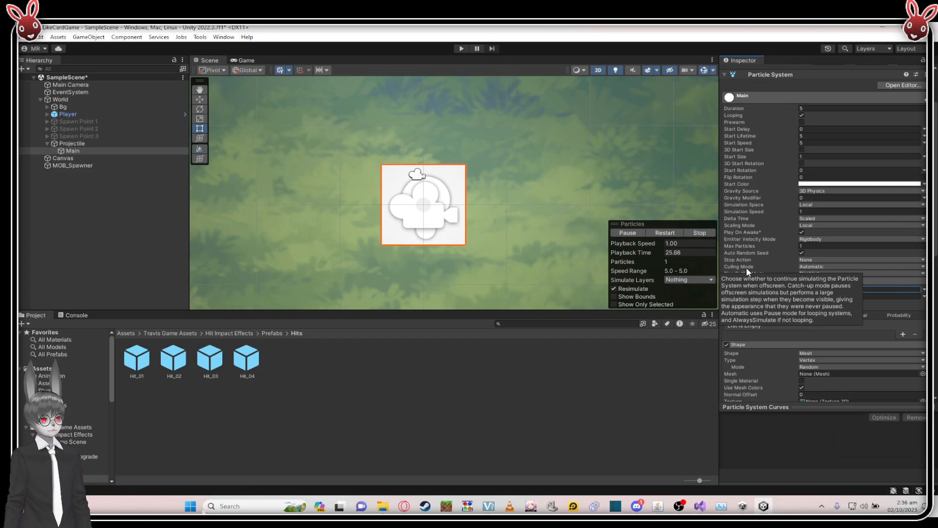
pyautogui.click(673, 235)
pyautogui.click(672, 235)
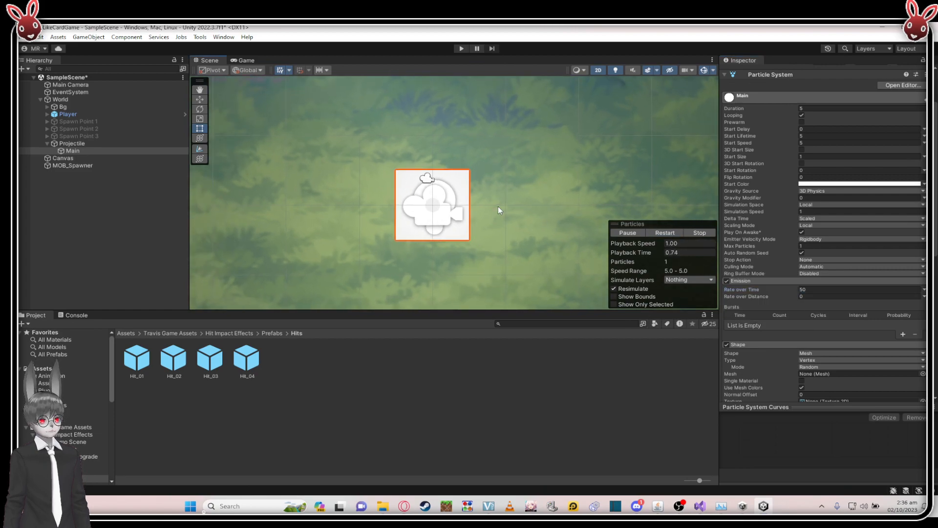
pyautogui.click(673, 236)
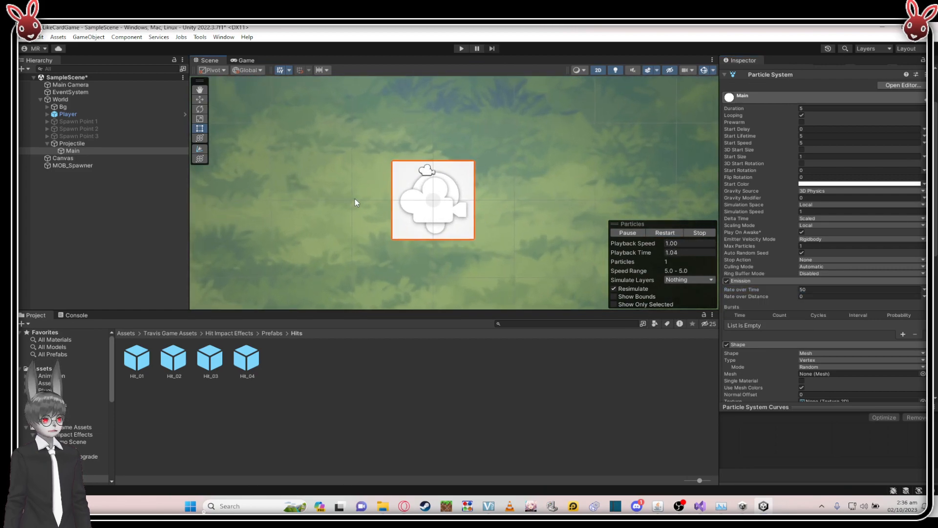
pyautogui.click(103, 151)
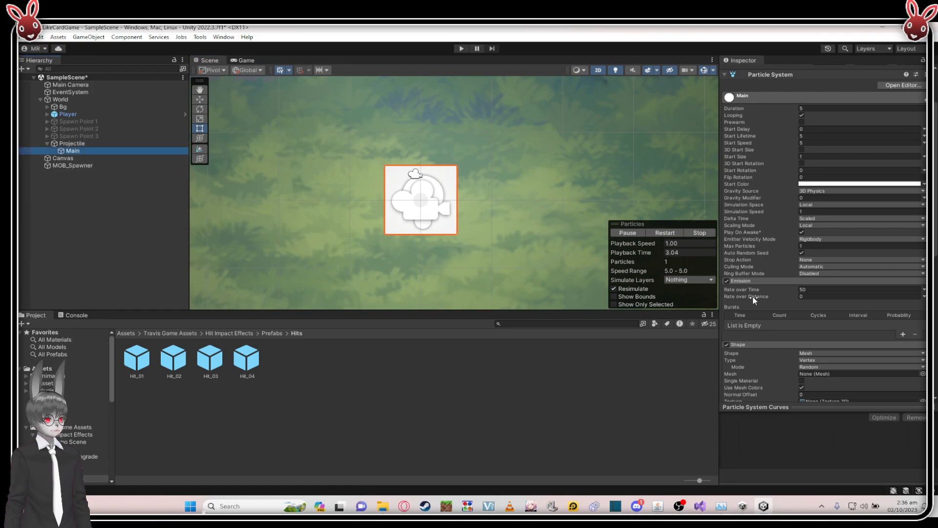
# - Assign the Default-Particle material in Main's Renderer module and restart the particle preview
pyautogui.scroll(-10, 784, 311)
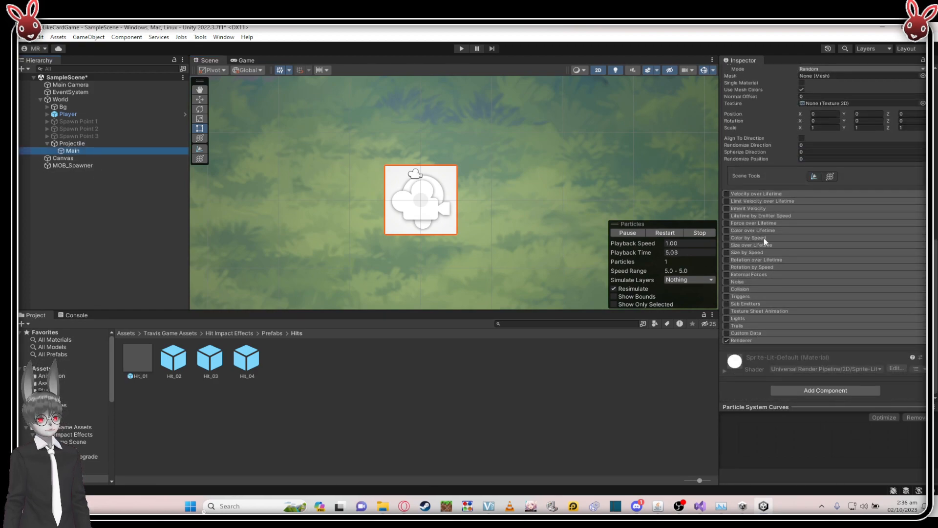
pyautogui.click(753, 340)
pyautogui.scroll(-3, 799, 292)
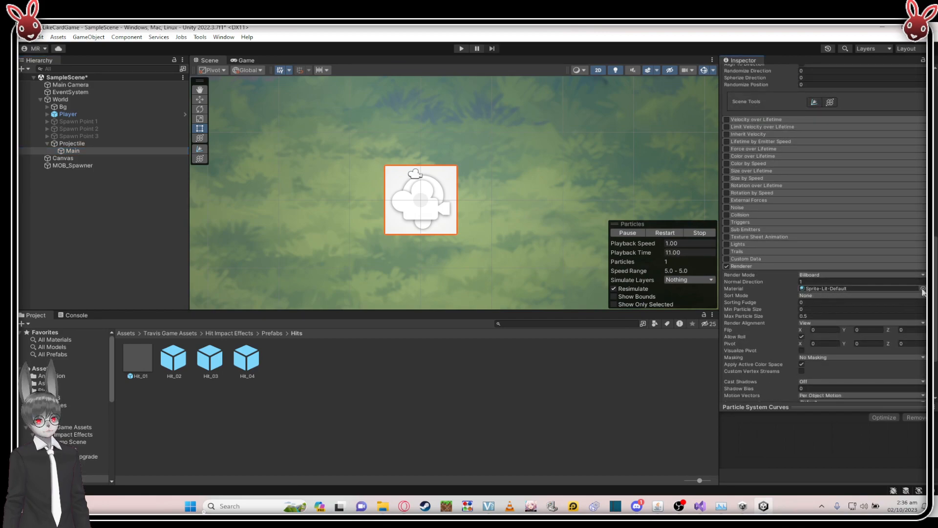
pyautogui.click(922, 289)
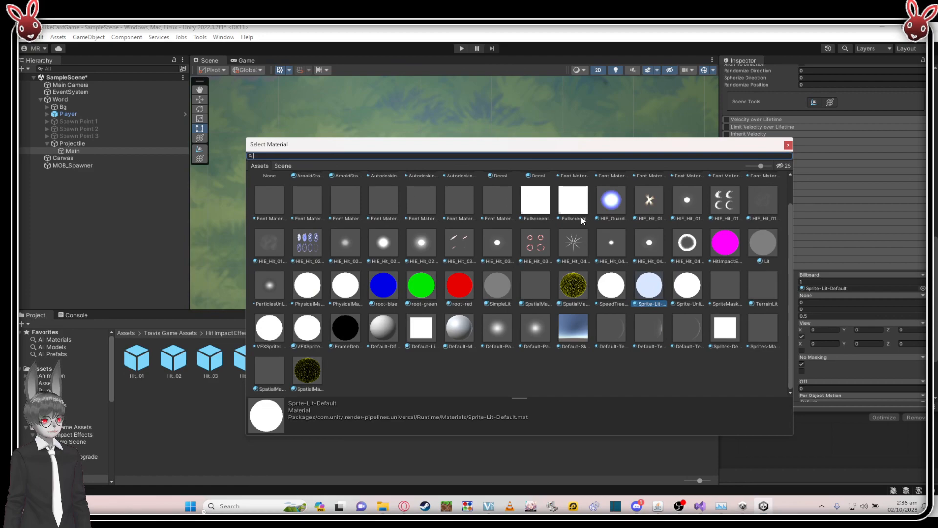
pyautogui.moveTo(471, 145); pyautogui.dragTo(548, 116)
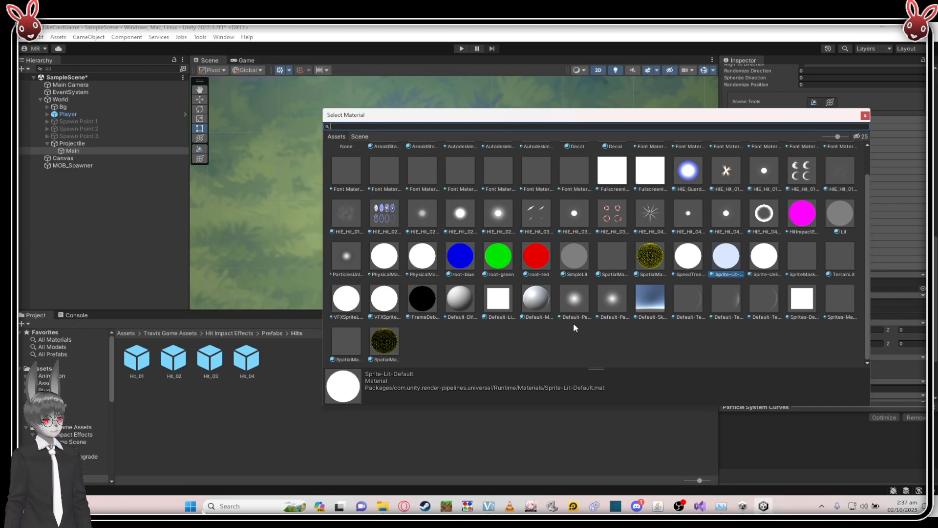
pyautogui.click(576, 304)
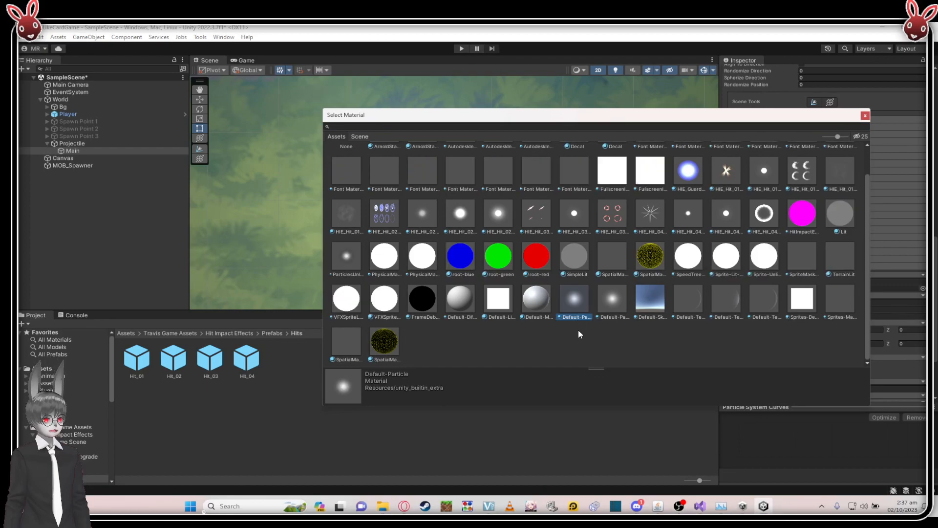
pyautogui.doubleClick(581, 312)
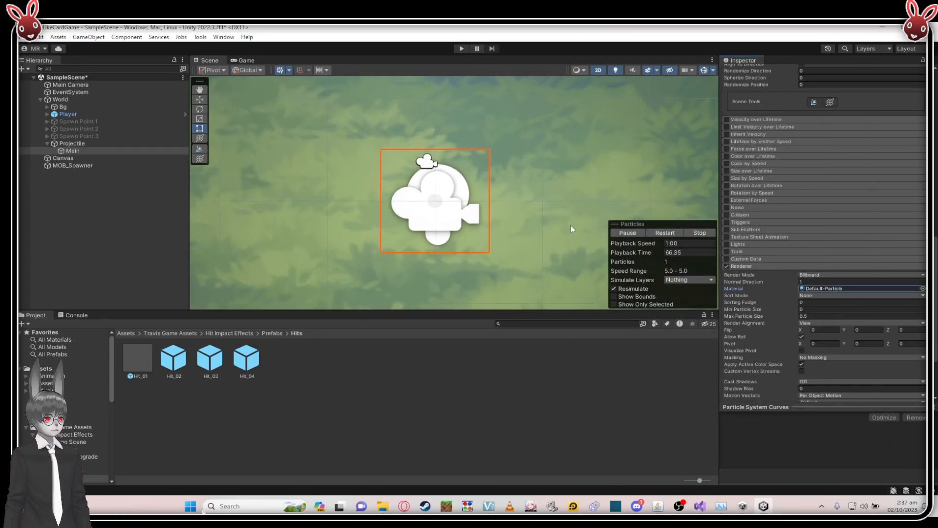
pyautogui.click(667, 234)
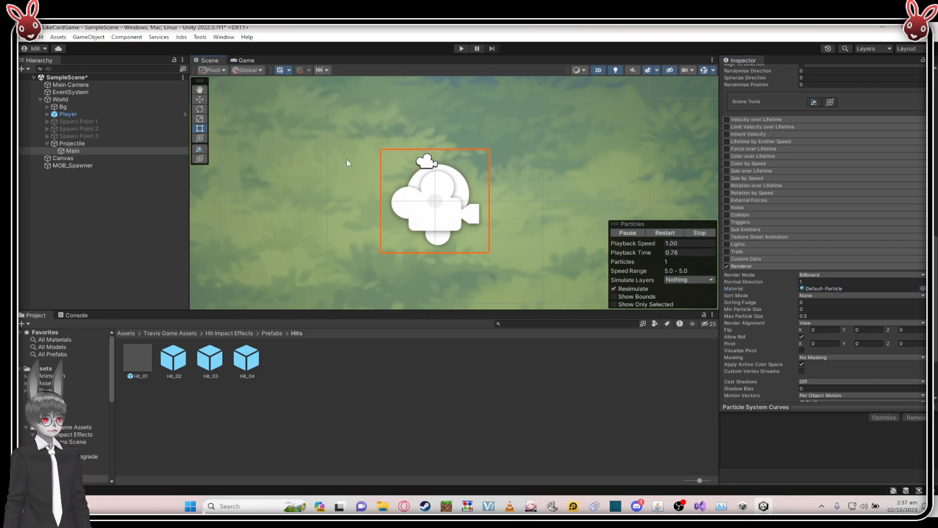
# - Set Main's Start Color to light red FF7373 and check the particle in the Game view
pyautogui.click(245, 59)
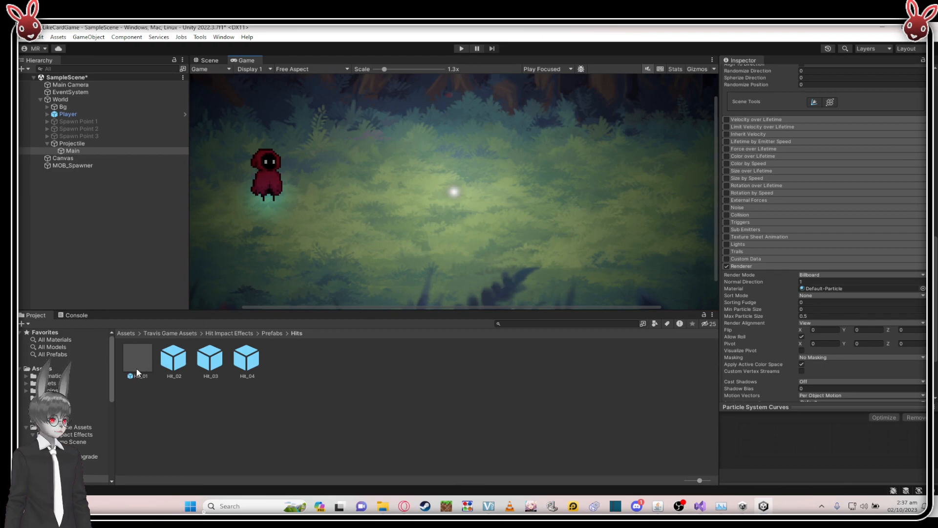
pyautogui.click(85, 151)
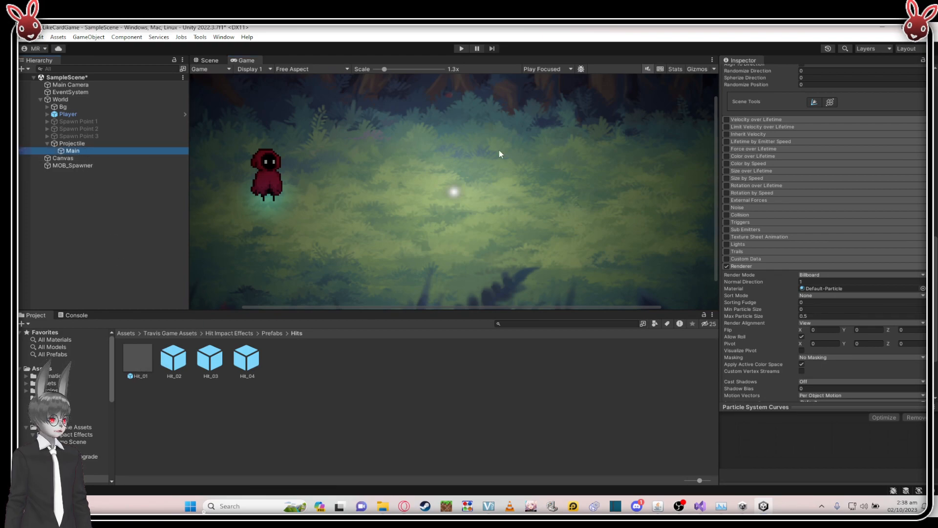
pyautogui.scroll(15, 837, 183)
pyautogui.scroll(3, 839, 193)
pyautogui.click(833, 183)
pyautogui.moveTo(882, 227)
pyautogui.mouseDown()
pyautogui.moveTo(872, 219)
pyautogui.moveTo(882, 211)
pyautogui.mouseUp()
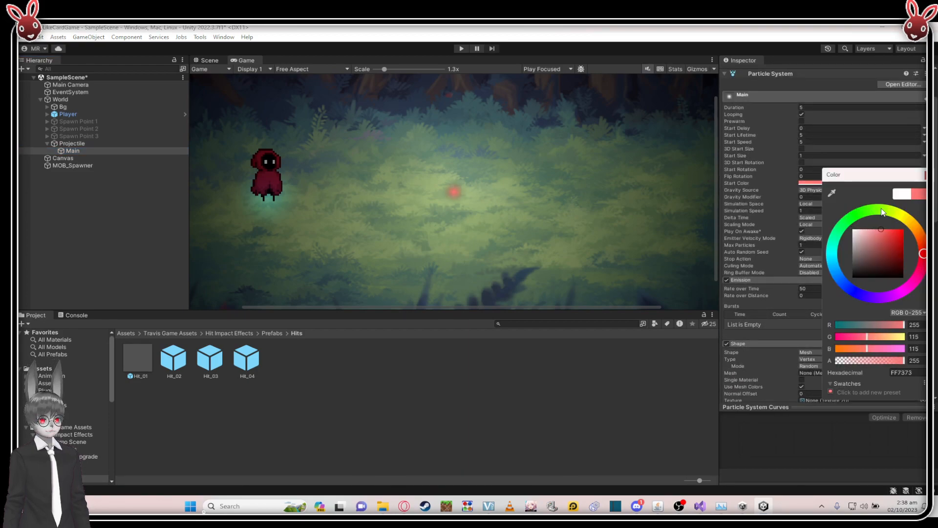
pyautogui.click(129, 150)
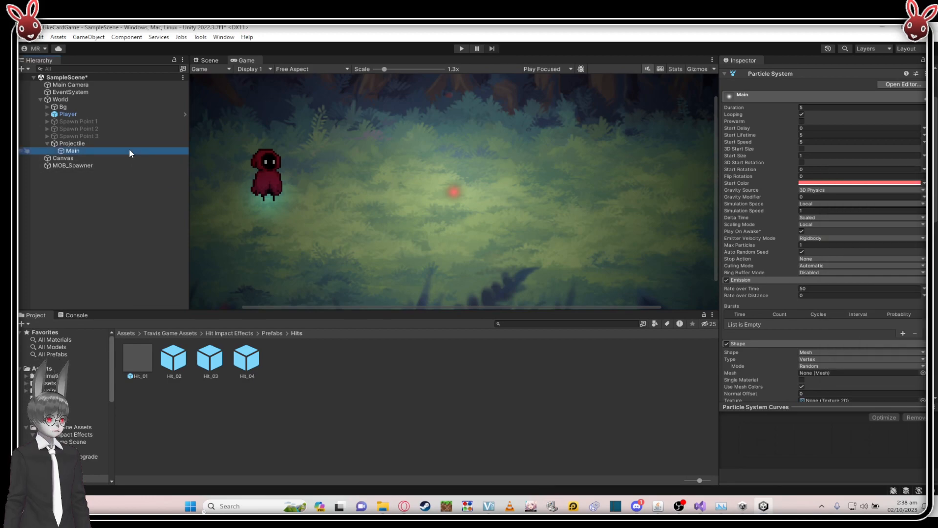
pyautogui.scroll(3, 841, 158)
pyautogui.scroll(1, 423, 188)
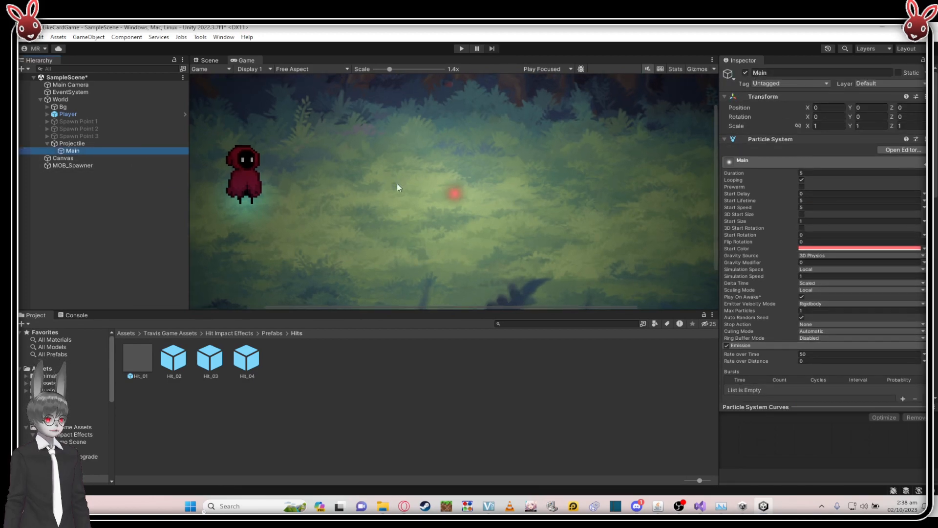
# - Return to the Scene view and use the Move tool to bring the Projectile parent beside the player character
pyautogui.click(71, 143)
pyautogui.scroll(-1, 268, 165)
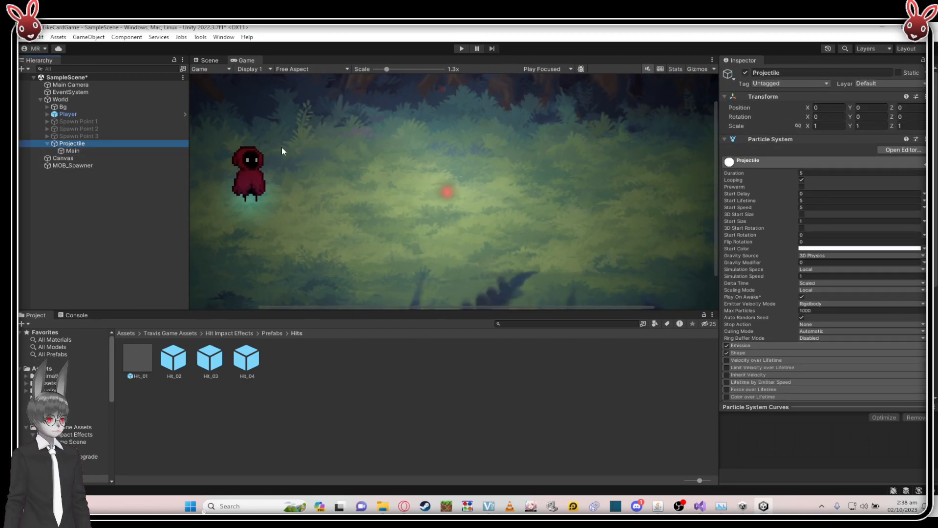
pyautogui.click(207, 61)
pyautogui.scroll(-2, 324, 156)
pyautogui.moveTo(321, 151); pyautogui.dragTo(349, 165)
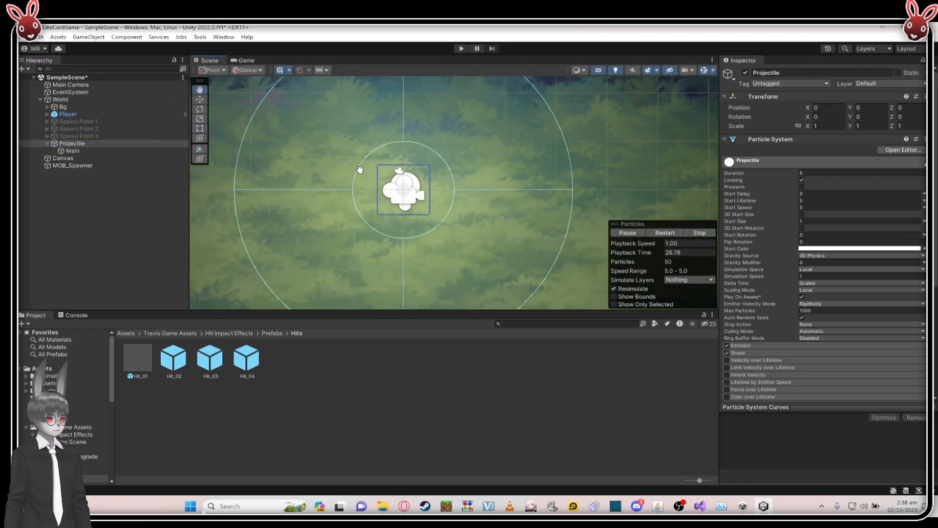
pyautogui.moveTo(348, 165); pyautogui.dragTo(405, 195, button='middle')
pyautogui.scroll(-3, 379, 184)
pyautogui.scroll(1, 373, 176)
pyautogui.click(199, 99)
pyautogui.moveTo(443, 212); pyautogui.dragTo(321, 161)
pyautogui.scroll(-1, 326, 156)
pyautogui.moveTo(326, 156); pyautogui.dragTo(382, 176, button='middle')
pyautogui.moveTo(382, 179); pyautogui.dragTo(312, 179)
# - Move Projectile back and forth between the player and the opposite side of the background, ending at about X 4.22, Y 1.6
pyautogui.scroll(-1, 310, 192)
pyautogui.scroll(-1, 363, 198)
pyautogui.moveTo(362, 197); pyautogui.dragTo(389, 197, button='middle')
pyautogui.scroll(-1, 377, 176)
pyautogui.moveTo(298, 179); pyautogui.dragTo(523, 177)
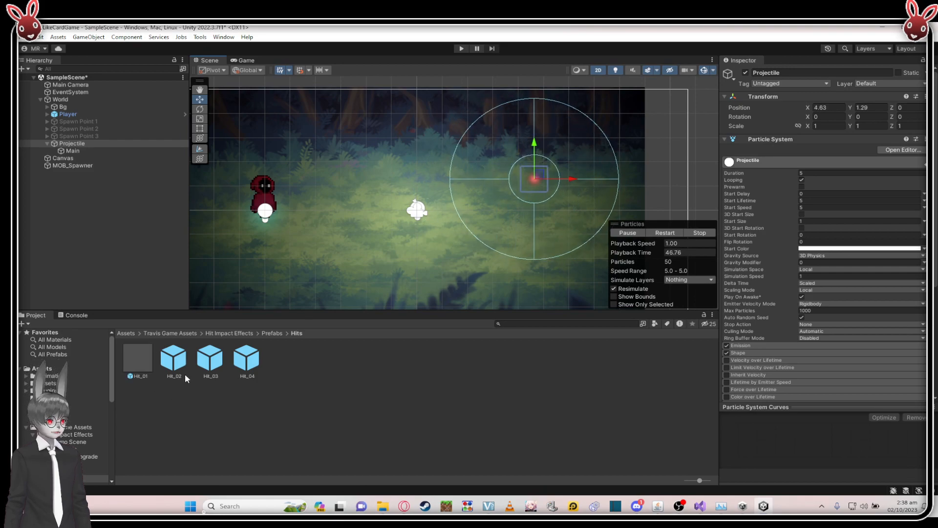
pyautogui.moveTo(539, 179); pyautogui.dragTo(266, 184)
pyautogui.scroll(1, 523, 178)
pyautogui.moveTo(289, 183); pyautogui.dragTo(319, 183, button='middle')
pyautogui.moveTo(296, 182); pyautogui.dragTo(545, 168)
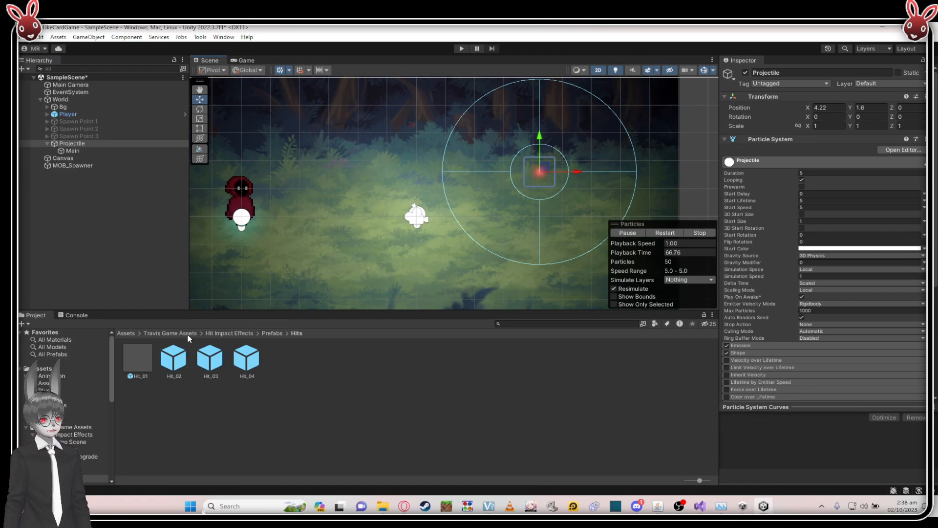
# - Reposition Projectile on the side opposite the player at about X 4.86, Y 1.34, and inspect its particle up close
pyautogui.moveTo(545, 167); pyautogui.dragTo(582, 174)
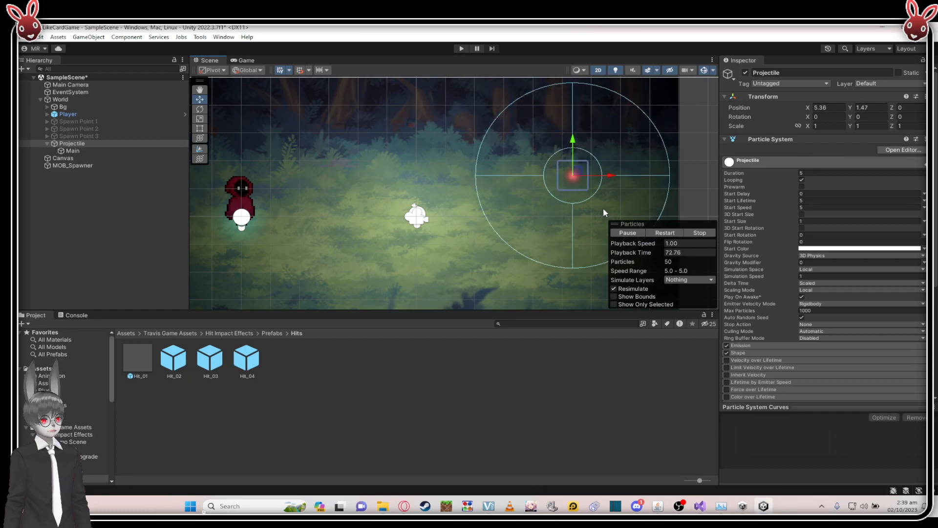
pyautogui.moveTo(578, 172); pyautogui.dragTo(564, 176)
pyautogui.scroll(2, 567, 162)
pyautogui.scroll(1, 571, 169)
pyautogui.scroll(2, 554, 187)
pyautogui.moveTo(464, 183); pyautogui.dragTo(410, 194, button='middle')
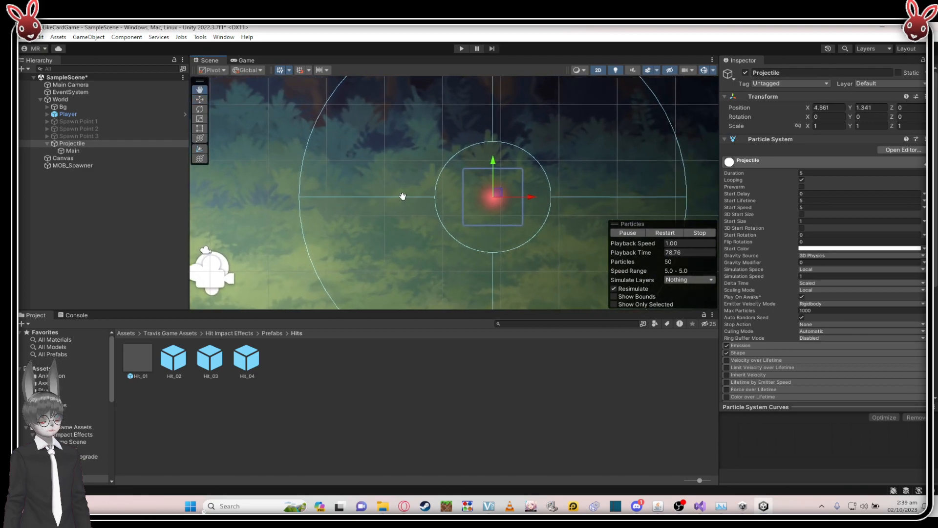
pyautogui.scroll(1, 489, 200)
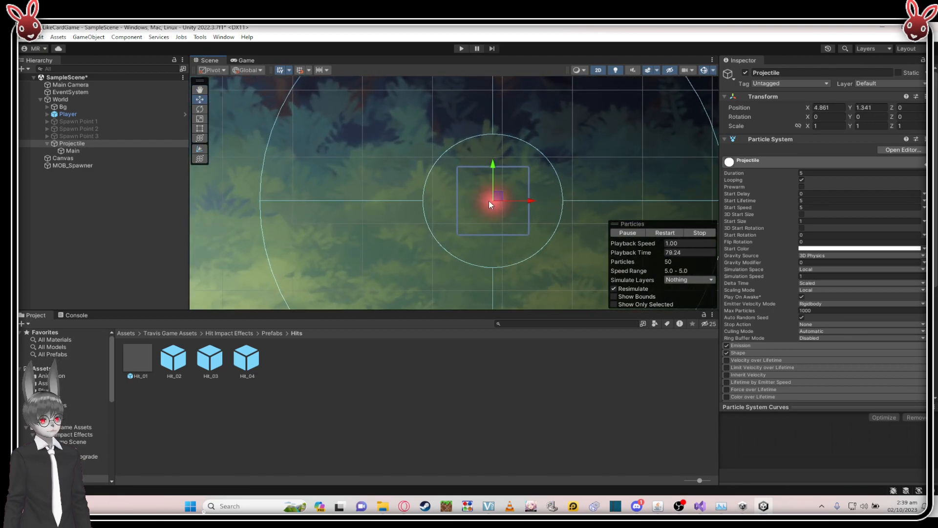
# - Select Main and its parent Projectile in turn to compare their emitters and positions in the scene
pyautogui.click(128, 151)
pyautogui.click(129, 143)
pyautogui.click(142, 151)
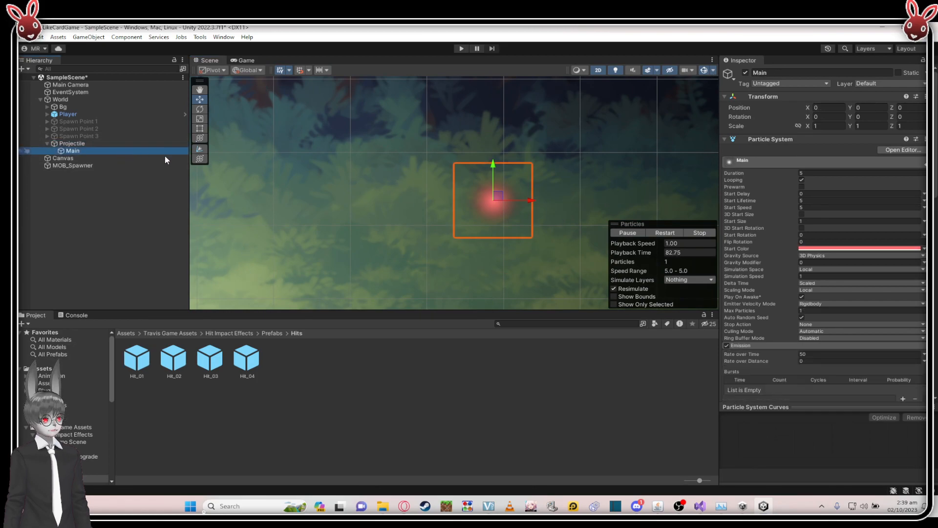
pyautogui.scroll(-1, 430, 197)
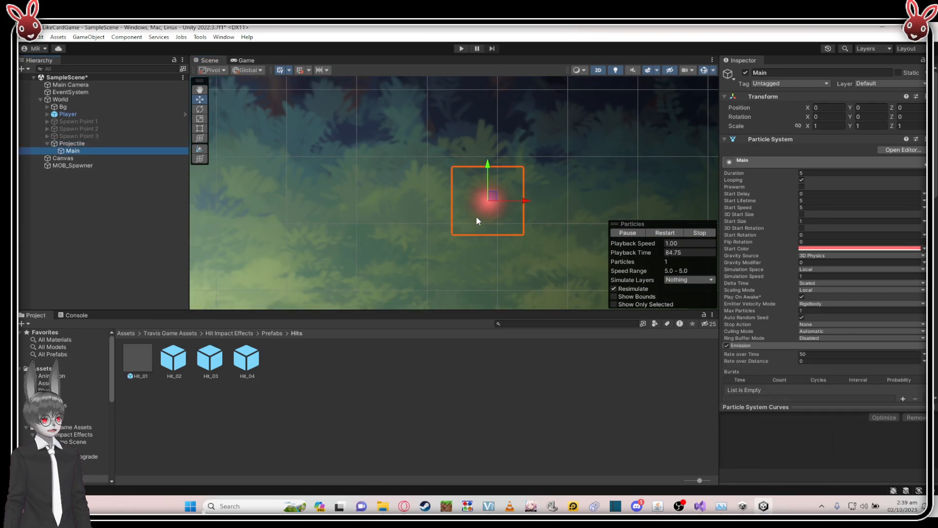
pyautogui.scroll(-2, 477, 211)
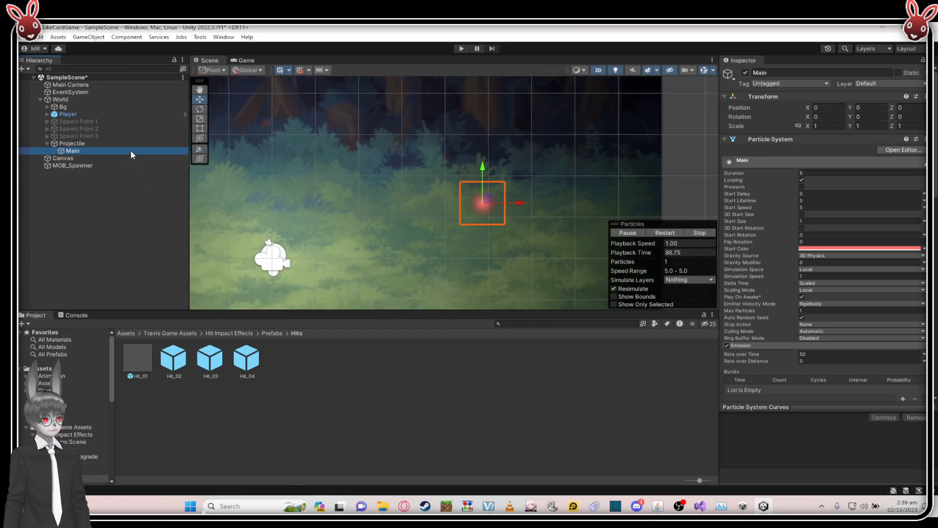
pyautogui.click(131, 145)
pyautogui.click(115, 152)
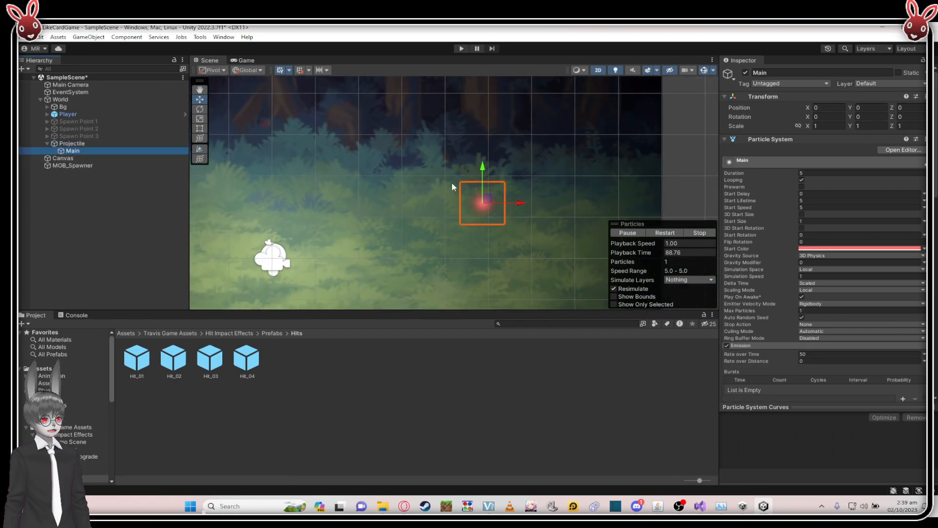
# - Try moving only the Main child away from its parent toward the player, to about X -8.35, Y -0.11
pyautogui.scroll(-6, 424, 186)
pyautogui.scroll(-3, 392, 201)
pyautogui.moveTo(442, 212); pyautogui.dragTo(505, 221, button='middle')
pyautogui.moveTo(416, 220); pyautogui.dragTo(467, 197, button='middle')
pyautogui.scroll(2, 467, 196)
pyautogui.moveTo(585, 182); pyautogui.dragTo(314, 189)
pyautogui.scroll(3, 311, 181)
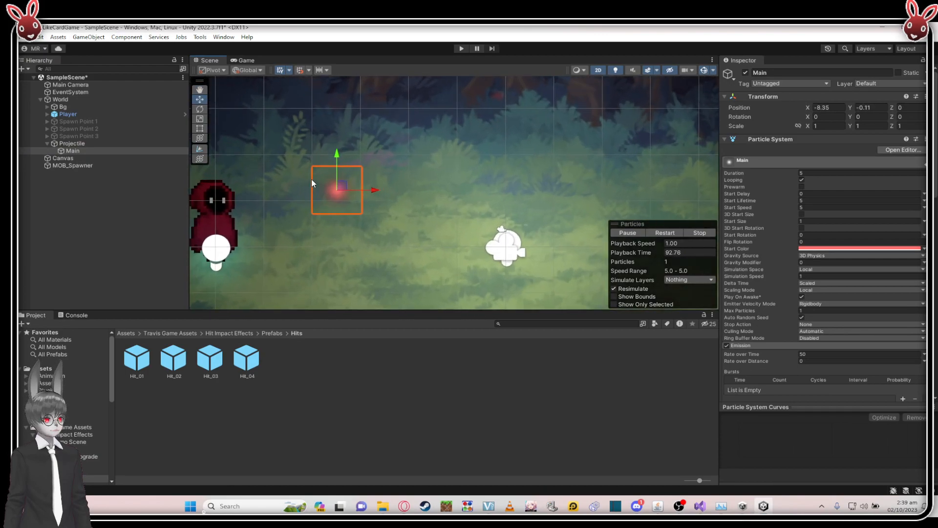
# - Add a second Particle System as a child of Projectile, alongside Main
pyautogui.click(85, 144)
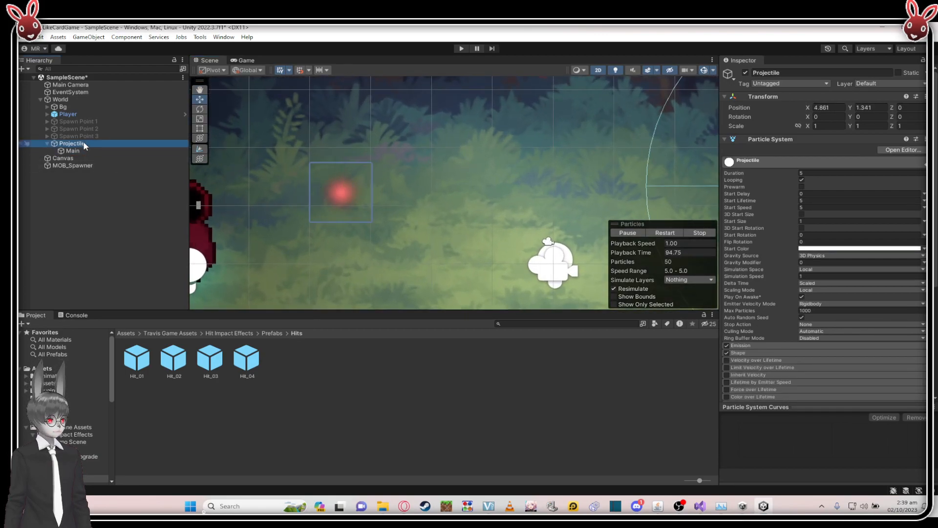
pyautogui.click(78, 150)
pyautogui.click(82, 143)
pyautogui.rightClick(82, 143)
pyautogui.click(67, 151)
pyautogui.click(79, 143)
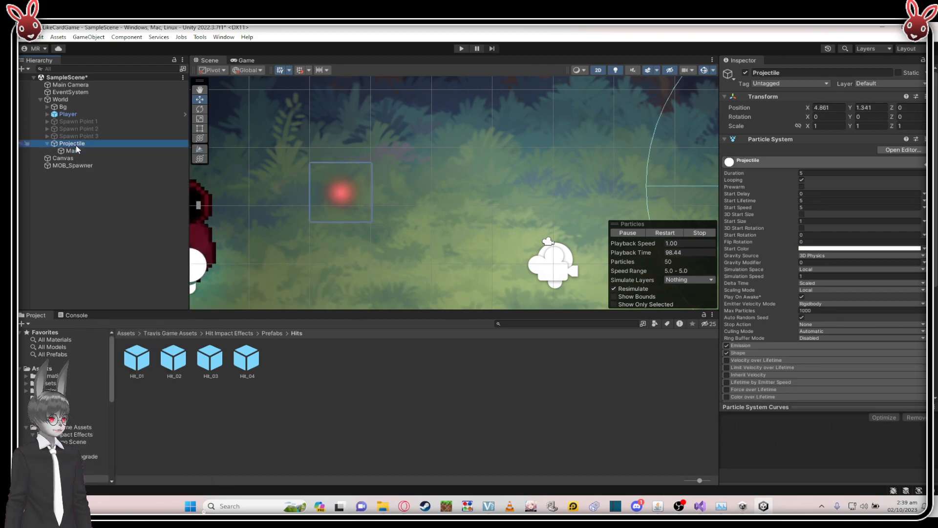
pyautogui.rightClick(78, 144)
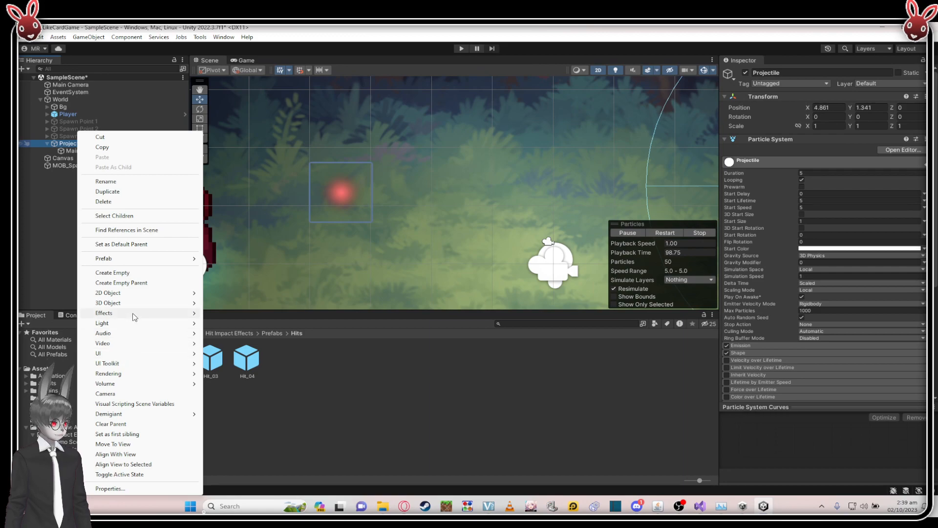
pyautogui.moveTo(136, 315)
pyautogui.click(232, 313)
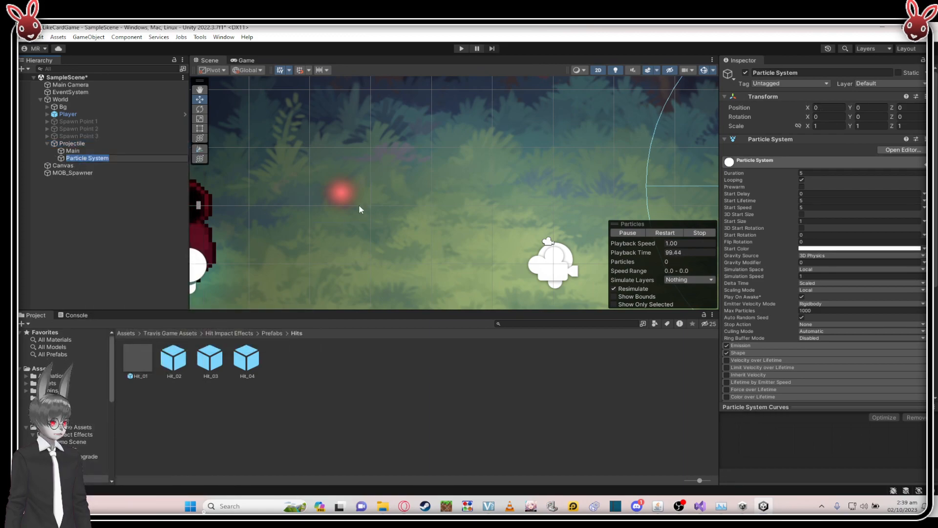
# - Compare Main's location with its parent and the new child, and reset Main's position to X 0, Y 0
pyautogui.click(103, 151)
pyautogui.click(89, 143)
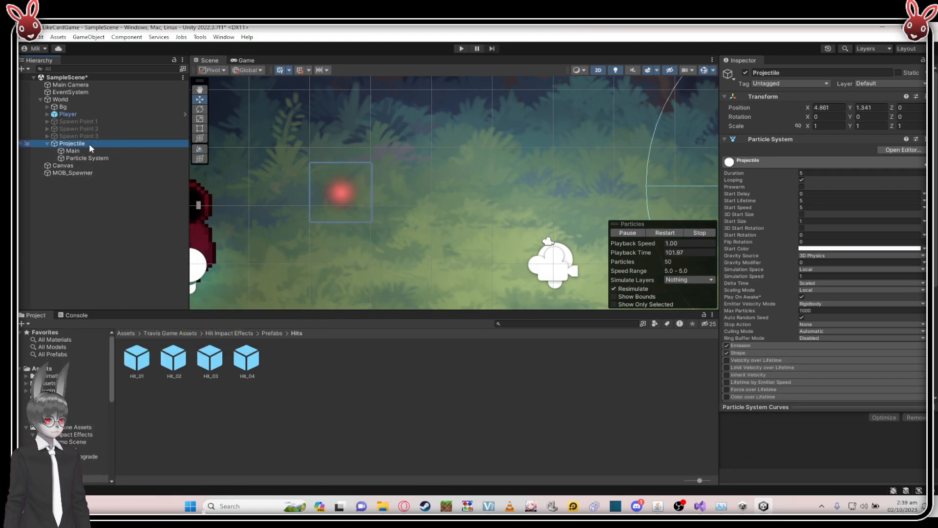
pyautogui.scroll(-2, 222, 164)
pyautogui.click(85, 150)
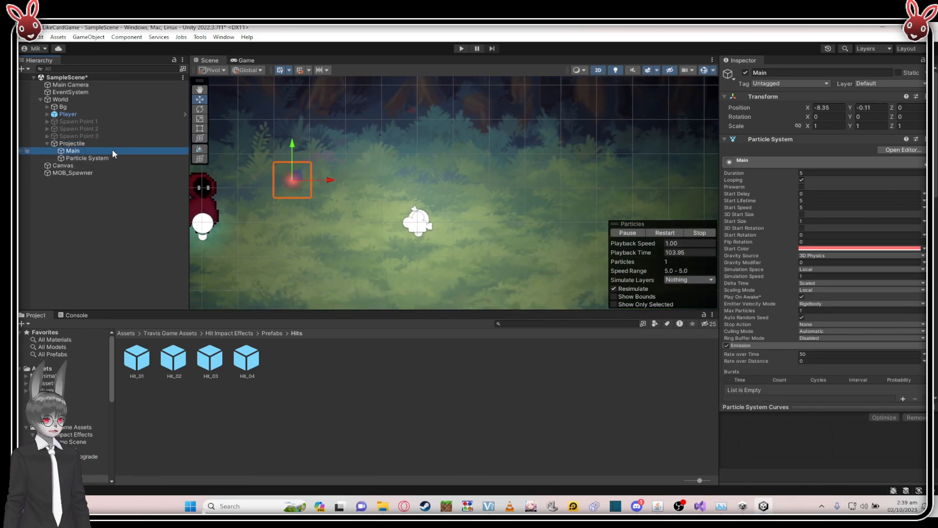
pyautogui.click(90, 158)
pyautogui.click(93, 151)
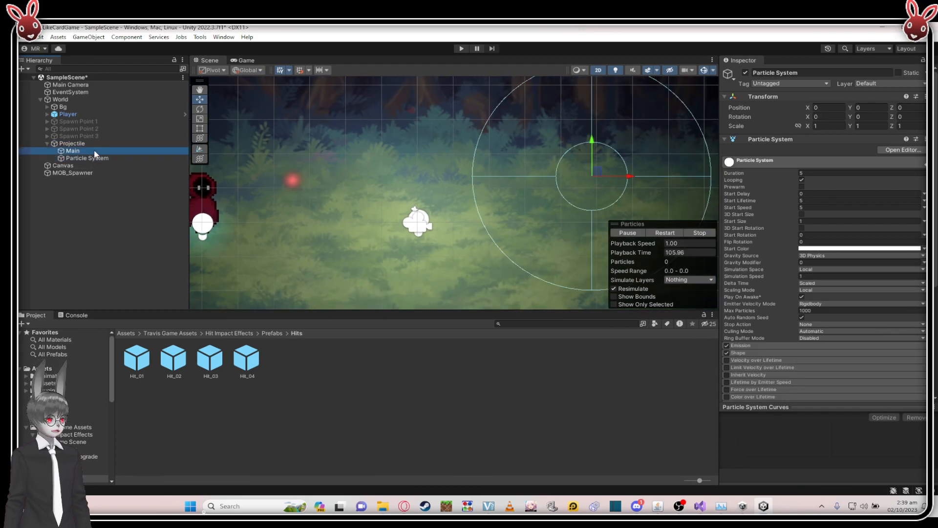
pyautogui.click(819, 108)
pyautogui.write('0')
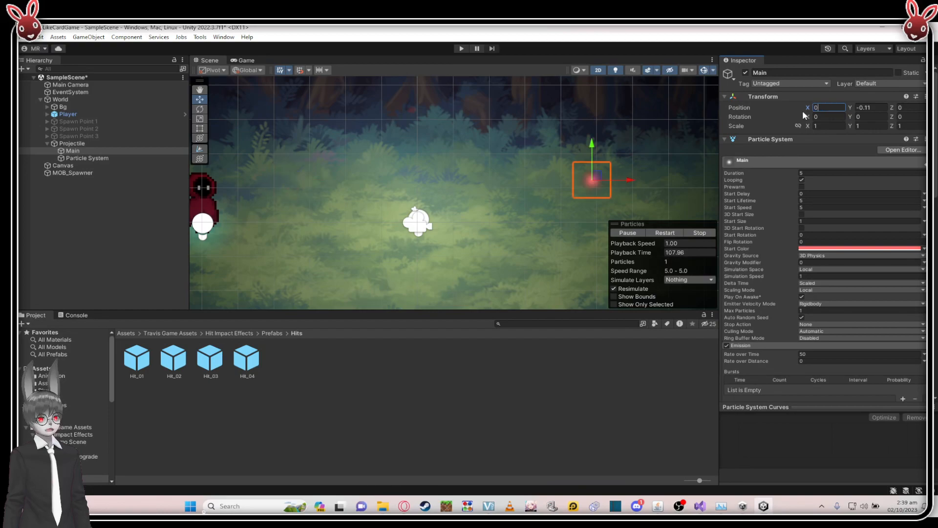
pyautogui.press('Tab')
pyautogui.write('0')
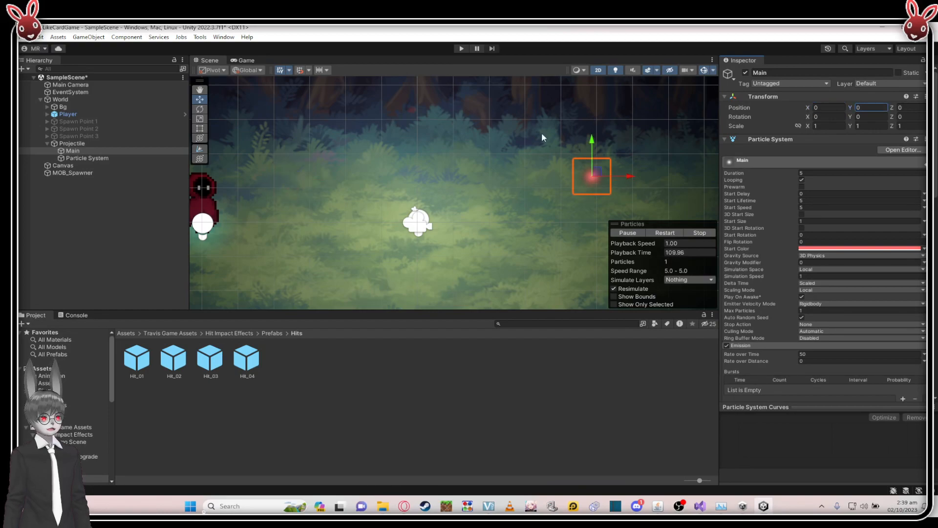
# - Select Projectile, Main and the new Particle System child in turn to check their alignment
pyautogui.click(151, 143)
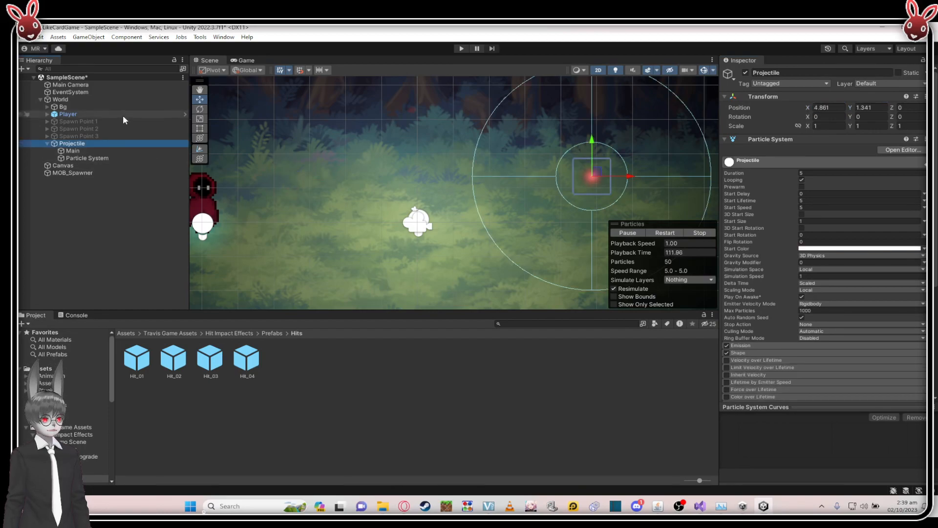
pyautogui.click(100, 151)
pyautogui.click(89, 158)
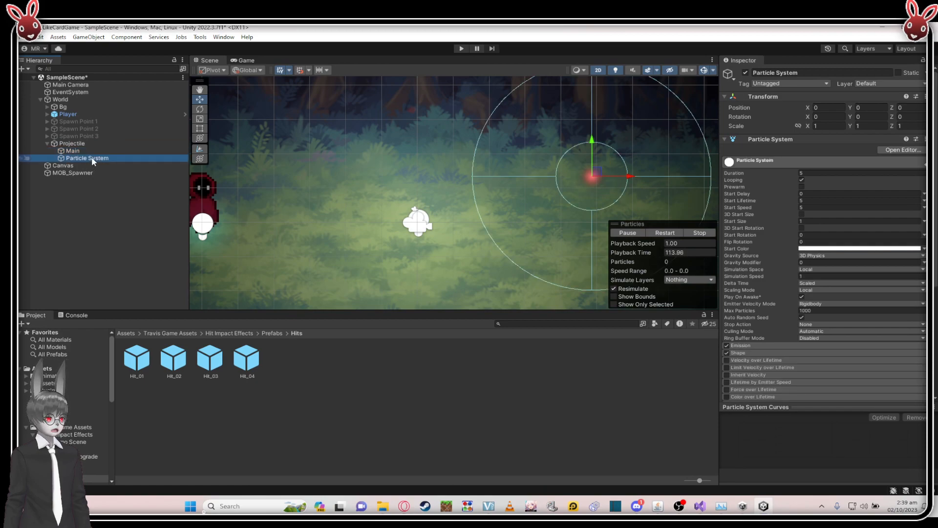
# - Restart the new Particle System child's playback and examine how its particles spread around the red glow
pyautogui.scroll(-1, 531, 146)
pyautogui.press('f')
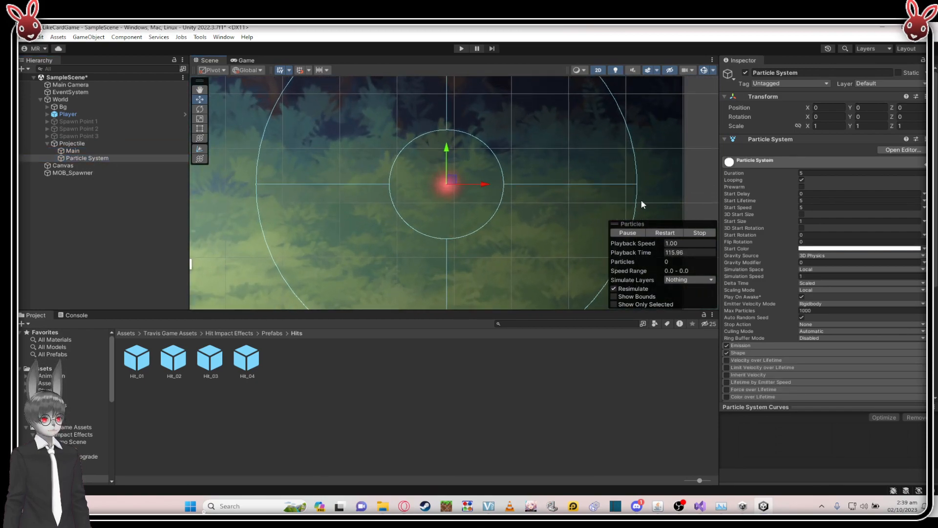
pyautogui.scroll(-2, 822, 270)
pyautogui.scroll(-2, 811, 276)
pyautogui.scroll(1, 757, 266)
pyautogui.scroll(-1, 790, 238)
pyautogui.scroll(-2, 427, 166)
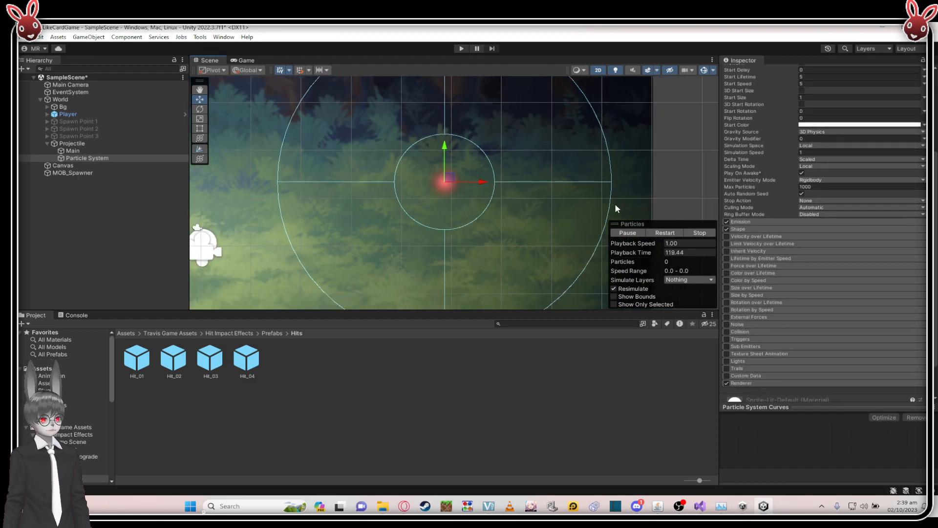
pyautogui.click(665, 233)
pyautogui.scroll(-3, 459, 194)
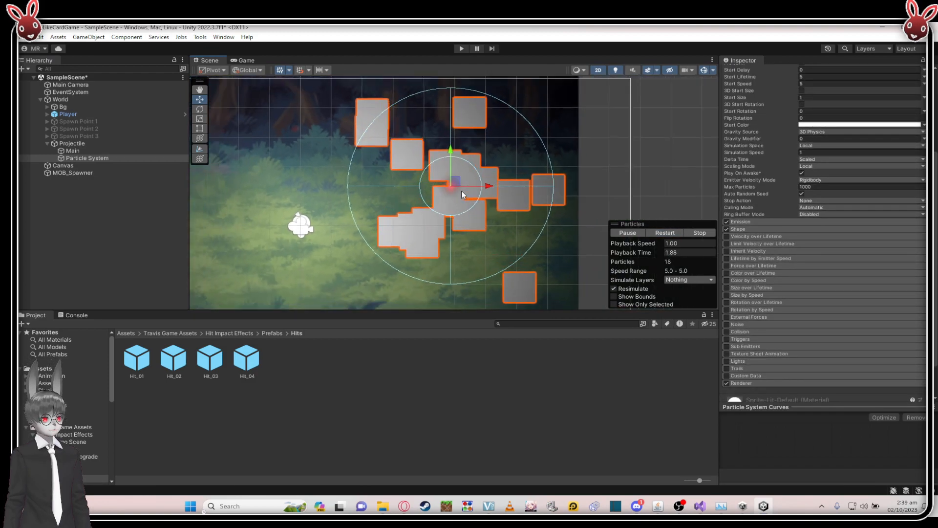
pyautogui.scroll(-2, 473, 188)
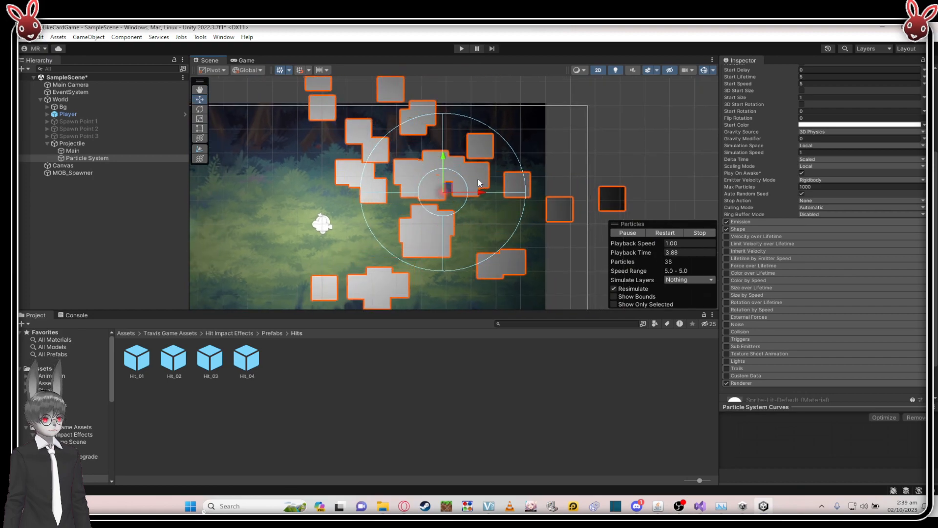
pyautogui.scroll(2, 479, 179)
pyautogui.moveTo(456, 166); pyautogui.dragTo(481, 182, button='middle')
pyautogui.scroll(-1, 479, 181)
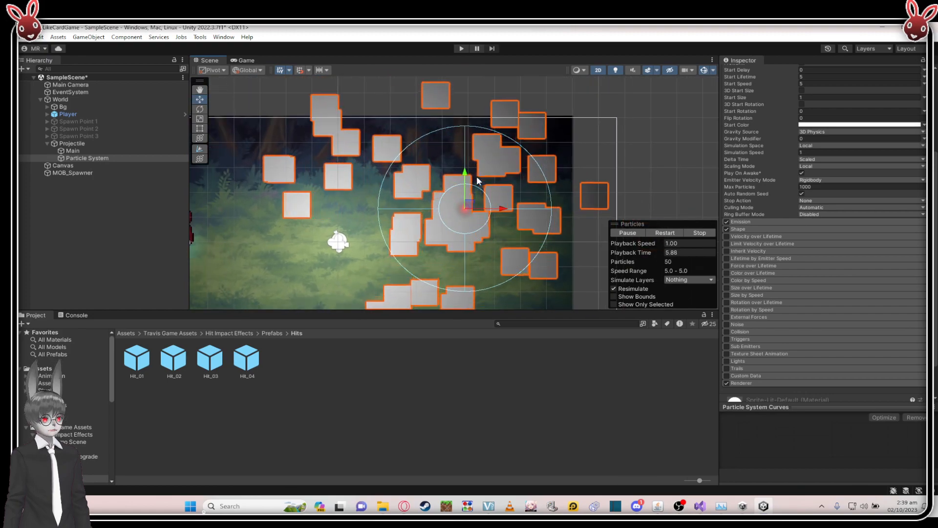
# - Assign the Default-Particle material to the Particle System child's renderer
pyautogui.scroll(3, 752, 200)
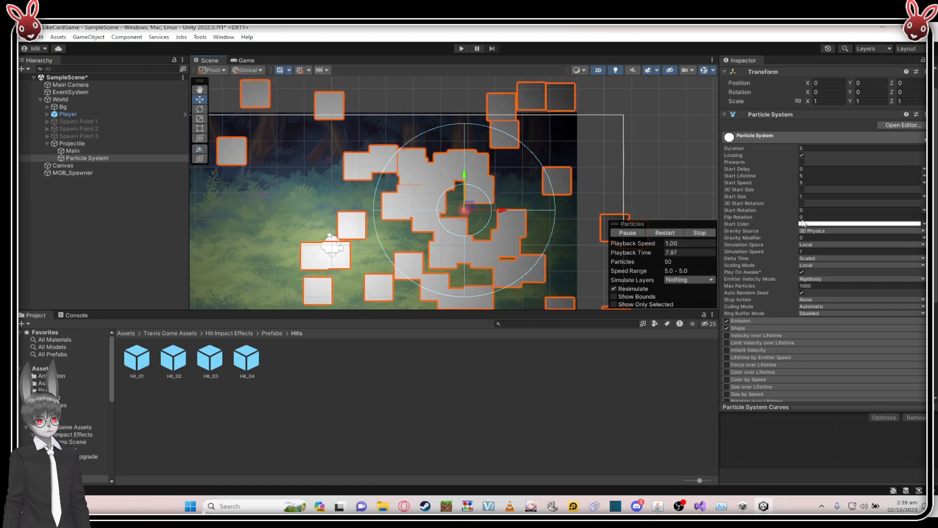
pyautogui.scroll(-5, 803, 223)
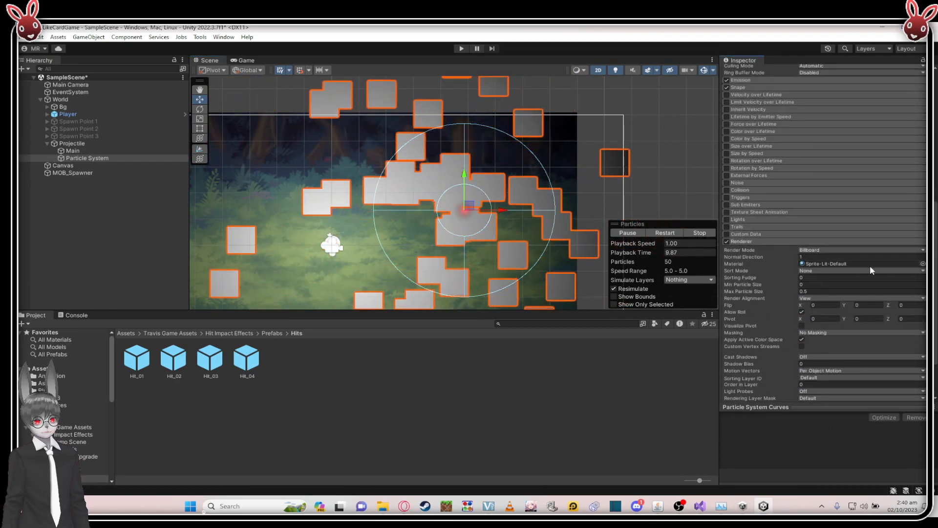
pyautogui.click(922, 264)
pyautogui.click(639, 386)
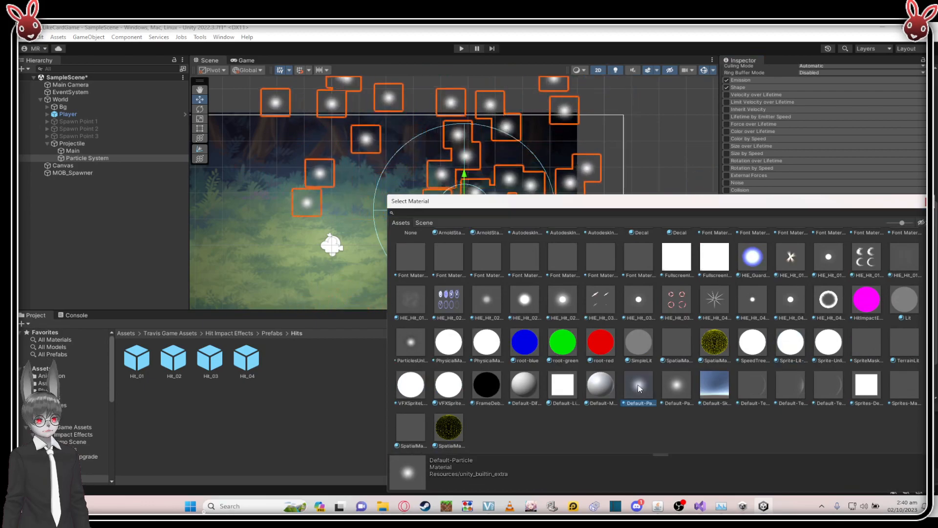
pyautogui.doubleClick(639, 388)
# - Set the Particle System child's scale to 0.3 on X, Y and Z
pyautogui.scroll(7, 782, 213)
pyautogui.click(822, 125)
pyautogui.press('BackSpace')
pyautogui.write('0.3')
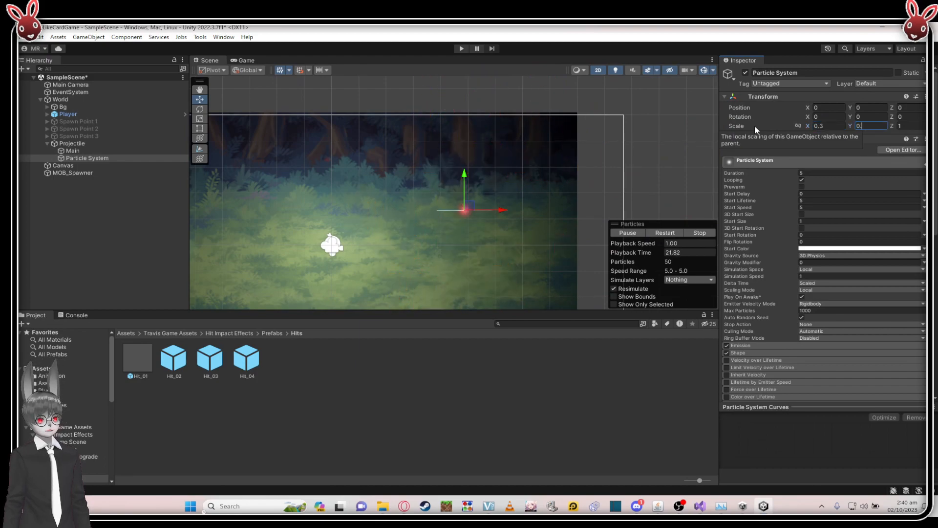
pyautogui.write('0.3')
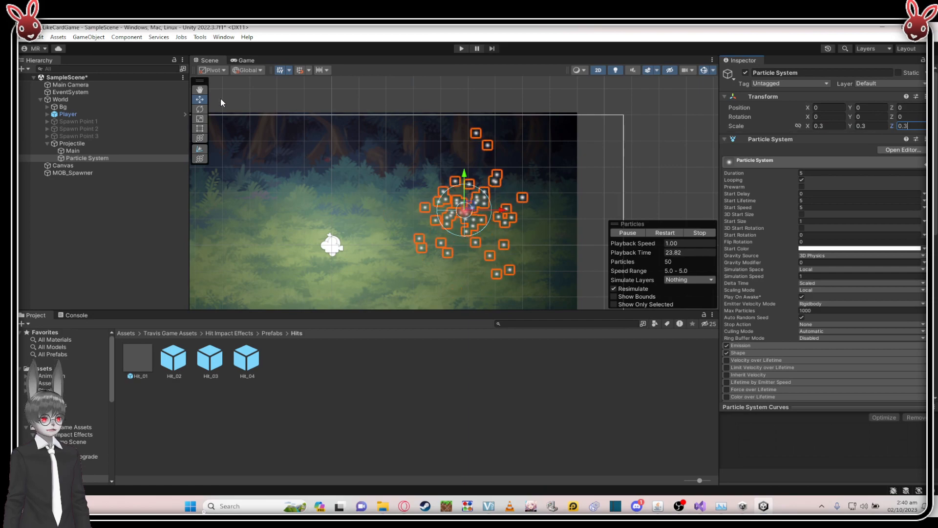
pyautogui.scroll(1, 459, 209)
pyautogui.scroll(2, 460, 209)
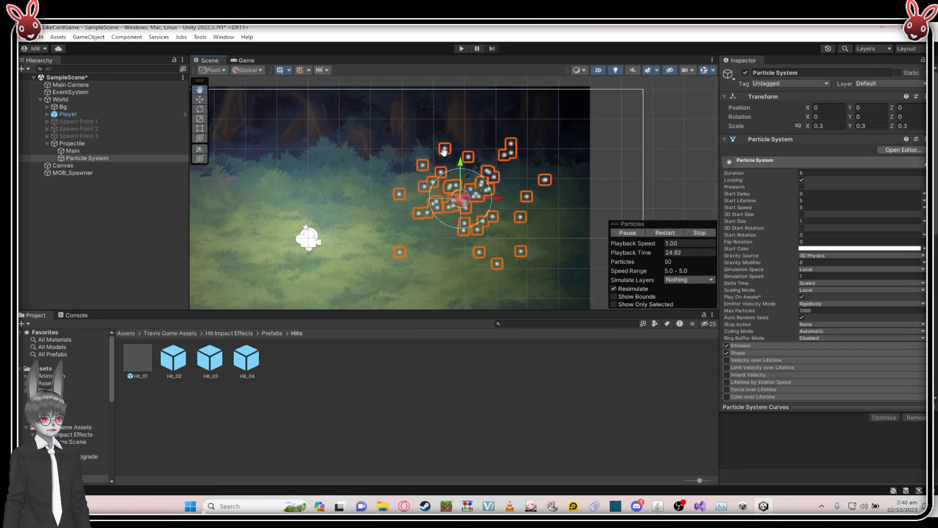
# - Set the Particle System child's start color to a light red, about FF9292
pyautogui.click(804, 249)
pyautogui.moveTo(850, 298); pyautogui.dragTo(854, 284)
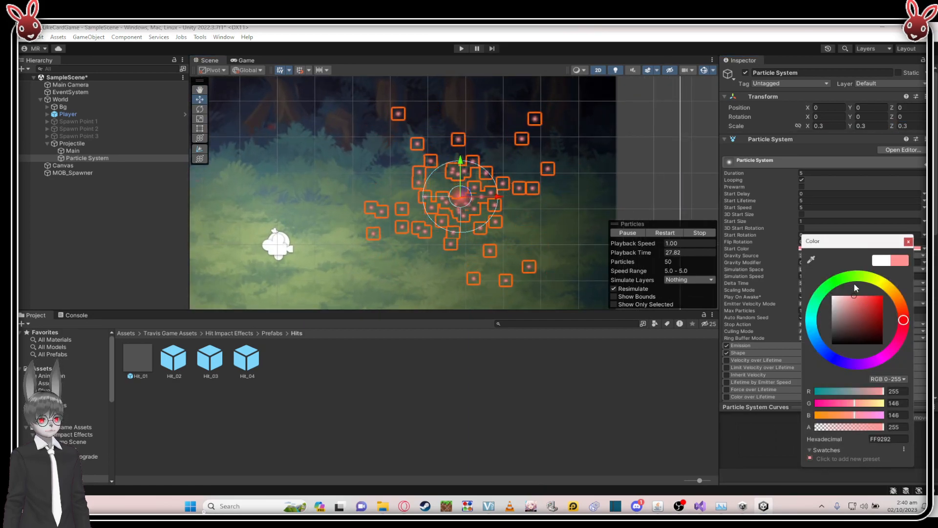
pyautogui.click(805, 252)
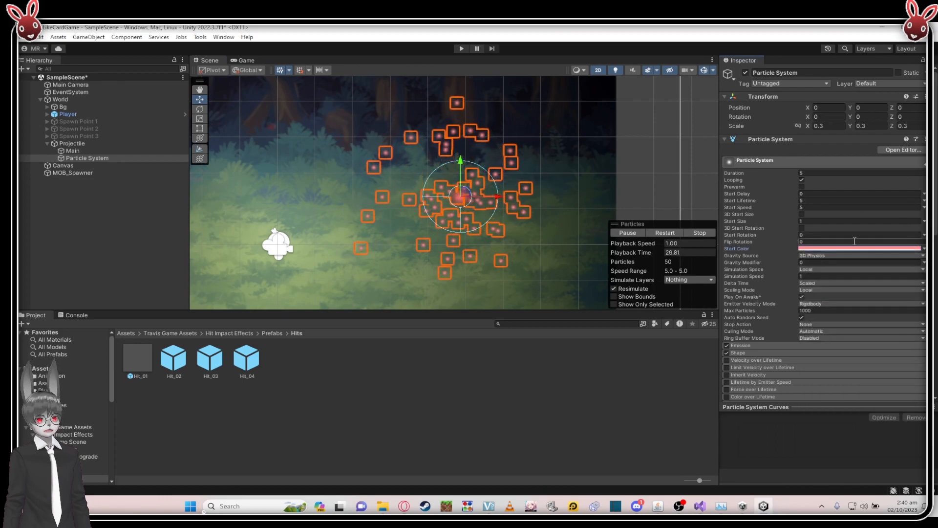
# - Try Gravity Modifier values of 1, 0 and -3 on the Particle System child
pyautogui.scroll(-2, 805, 252)
pyautogui.scroll(-2, 805, 252)
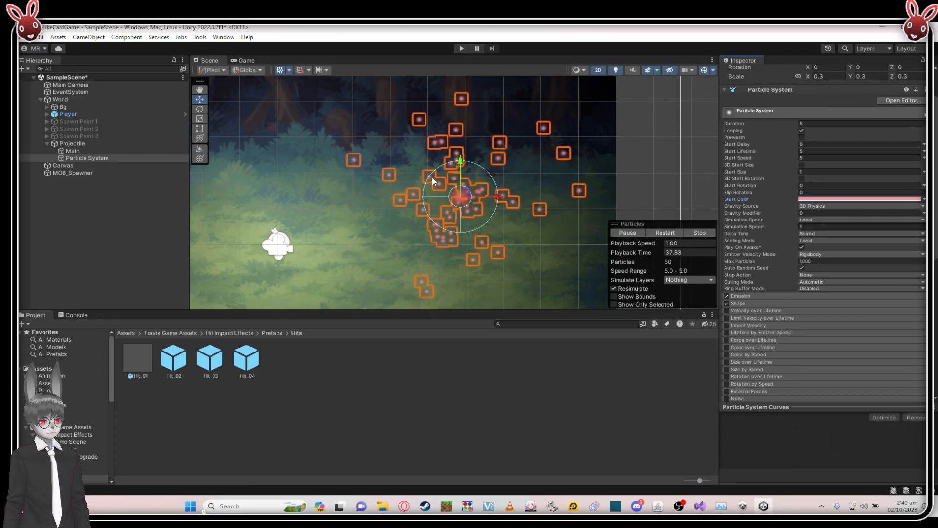
pyautogui.scroll(1, 432, 178)
pyautogui.scroll(1, 432, 177)
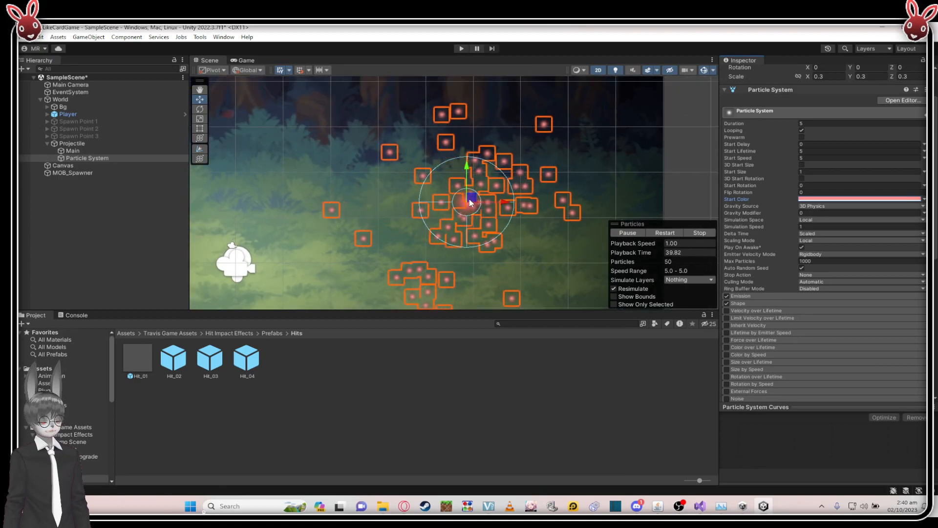
pyautogui.click(817, 214)
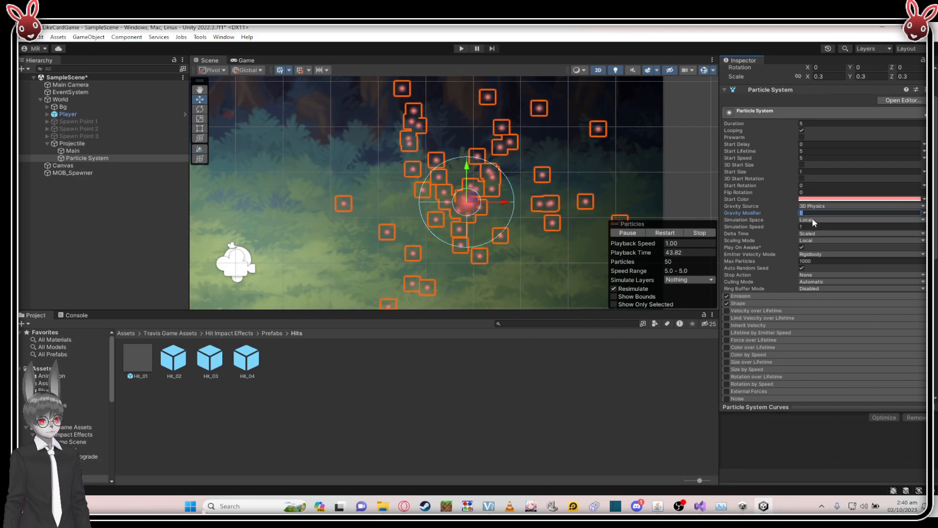
pyautogui.write('1')
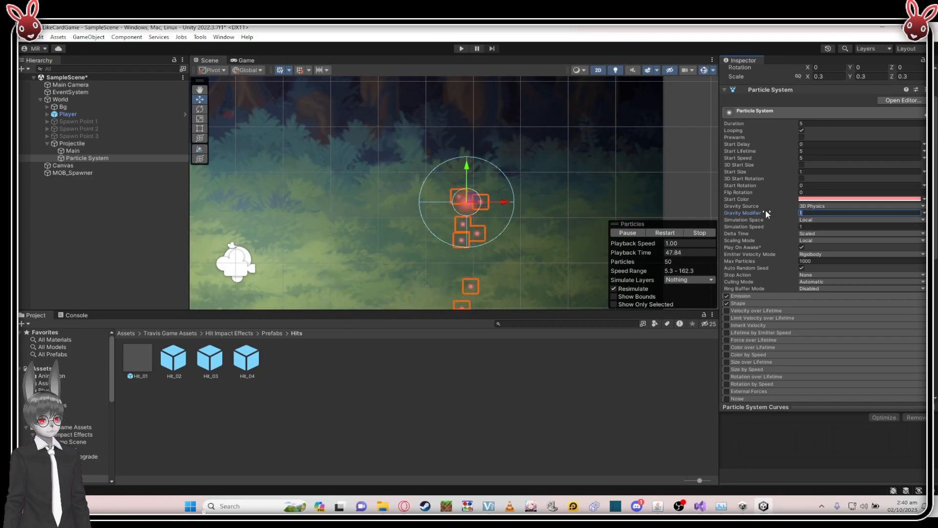
pyautogui.press('BackSpace')
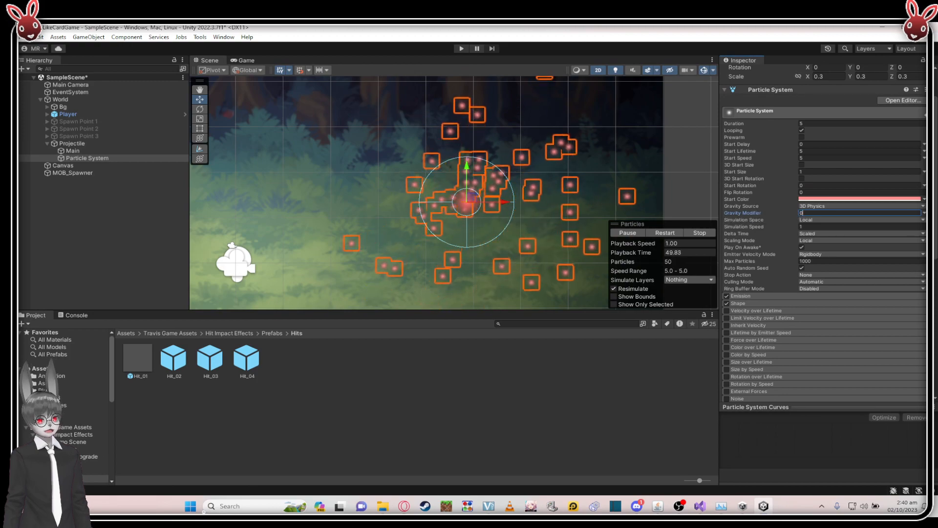
pyautogui.write('-3')
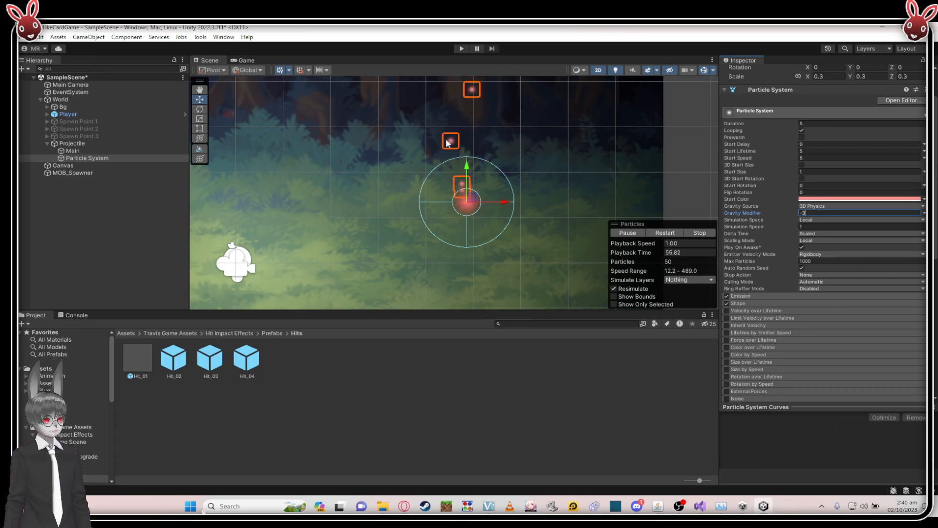
pyautogui.moveTo(456, 134); pyautogui.dragTo(429, 142, button='middle')
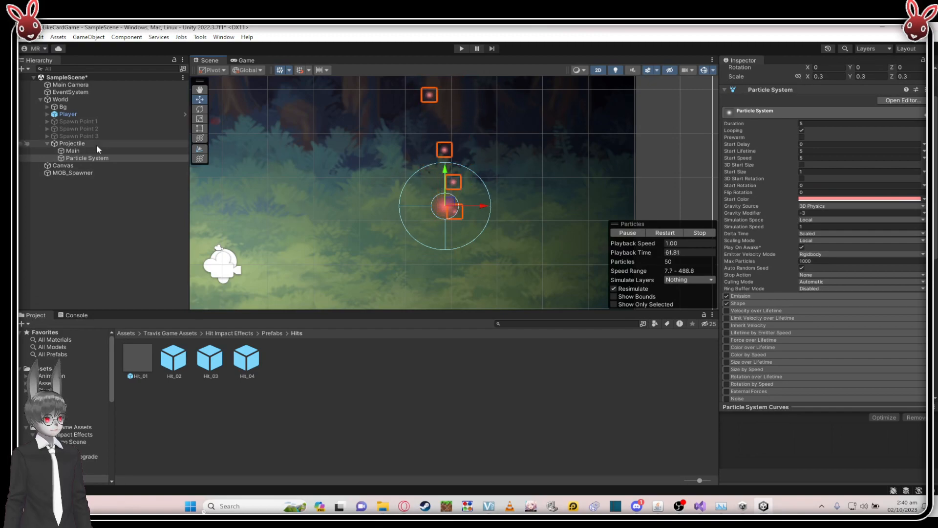
# - Switch between Projectile and its Particle System child, and examine the small particles' motion around the red glow from different distances
pyautogui.click(112, 145)
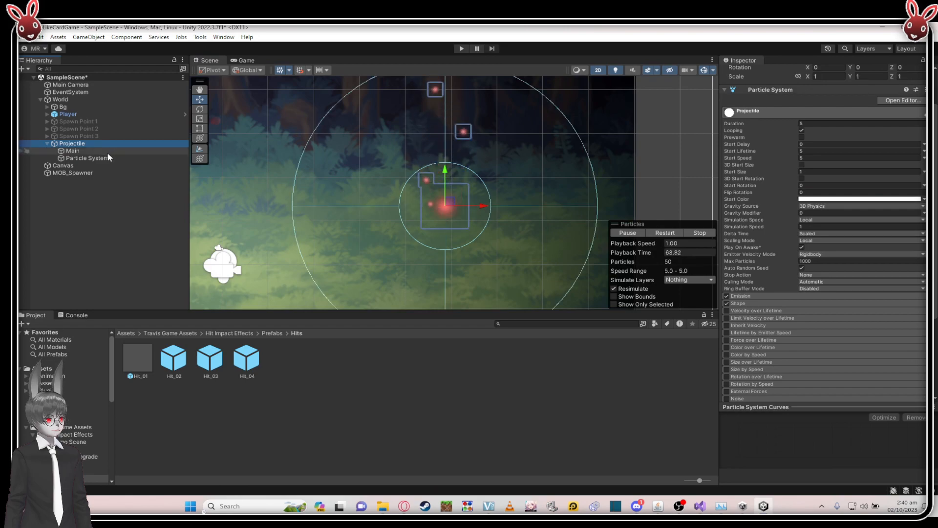
pyautogui.click(108, 158)
pyautogui.click(113, 150)
pyautogui.click(106, 158)
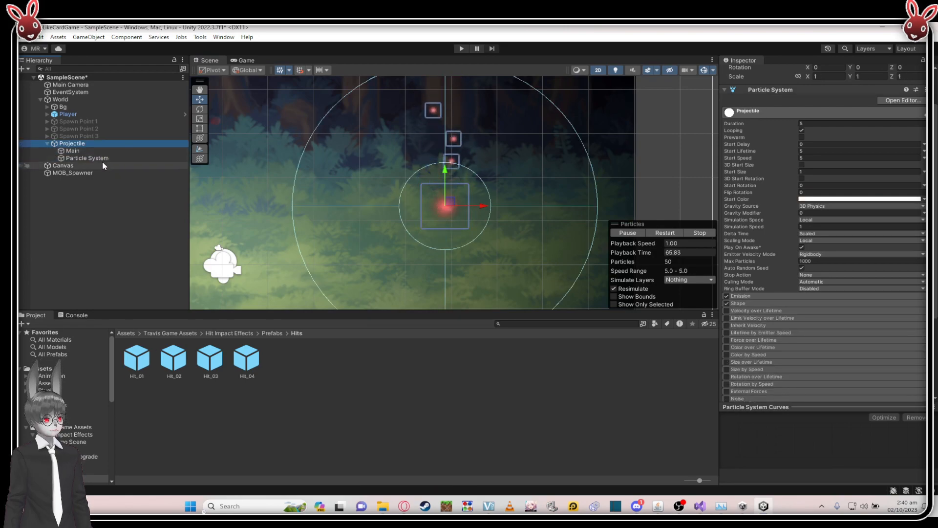
pyautogui.click(104, 166)
pyautogui.click(129, 158)
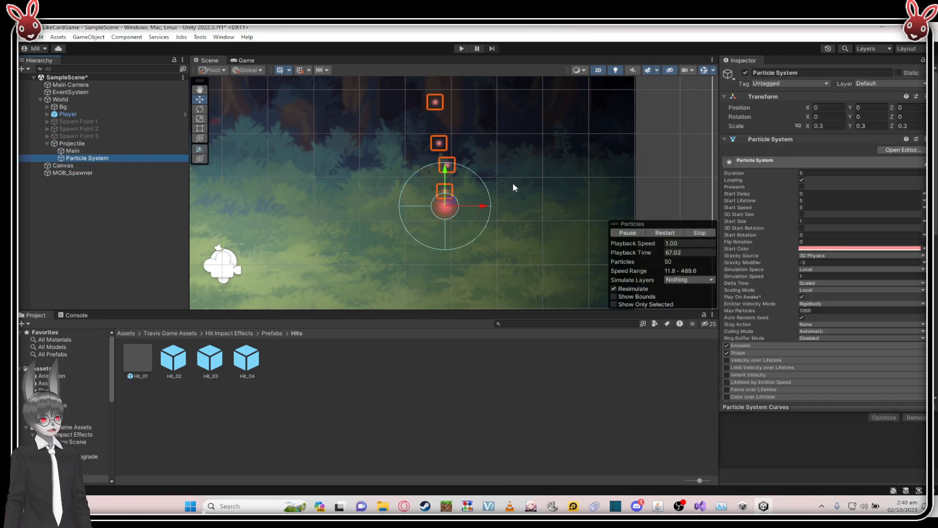
pyautogui.scroll(-2, 478, 188)
pyautogui.moveTo(460, 195); pyautogui.dragTo(458, 184, button='middle')
pyautogui.scroll(5, 443, 192)
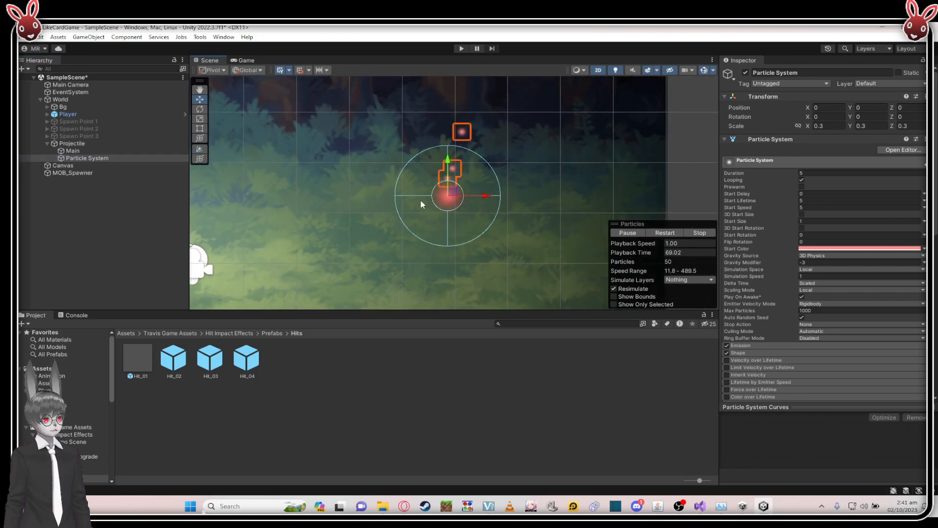
pyautogui.scroll(2, 420, 200)
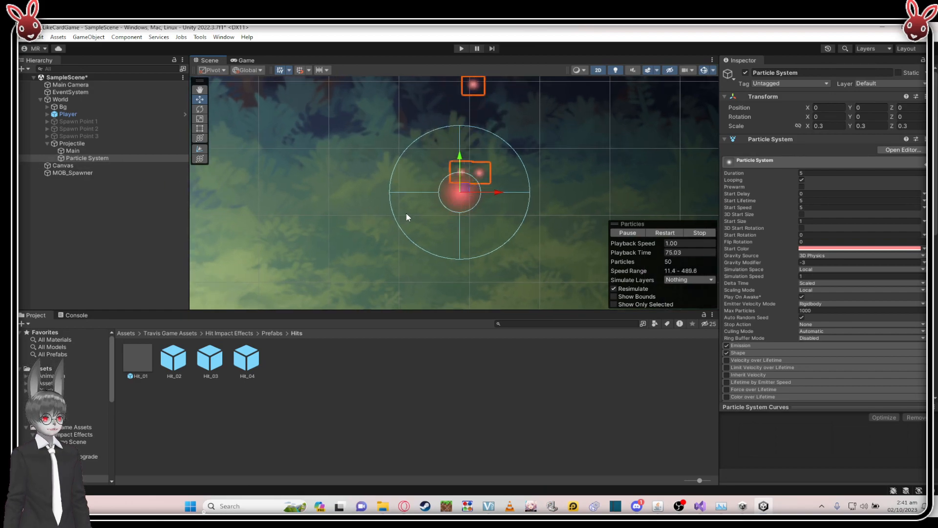
pyautogui.moveTo(444, 186); pyautogui.dragTo(409, 195, button='middle')
pyautogui.scroll(-4, 406, 199)
pyautogui.scroll(4, 391, 198)
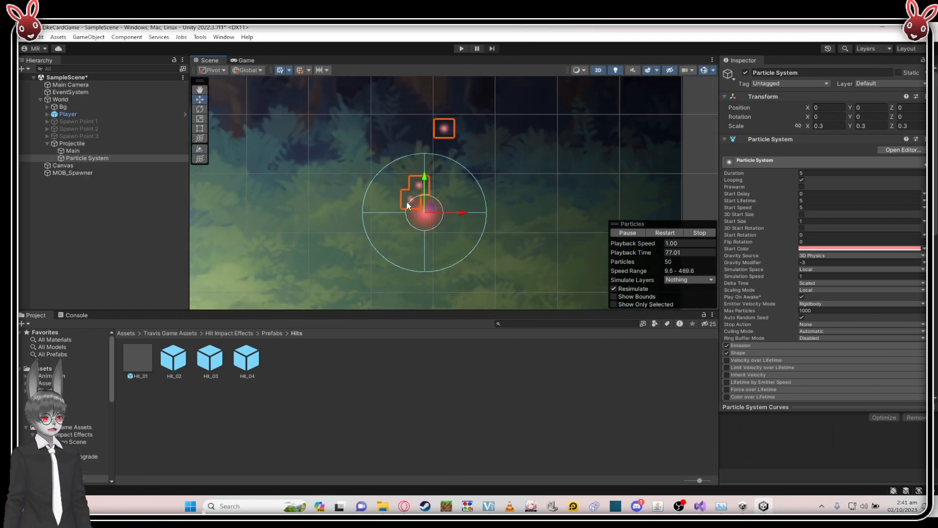
# - Set the Gravity Modifier of the Particle System child to 1 and check the particles' motion
pyautogui.click(148, 158)
pyautogui.click(155, 145)
pyautogui.click(142, 157)
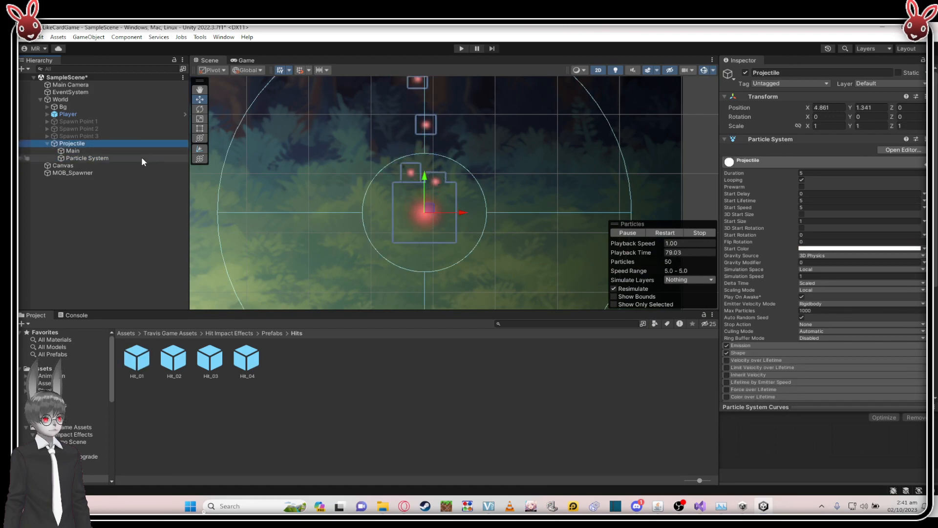
pyautogui.click(809, 264)
pyautogui.write('1')
pyautogui.scroll(-7, 433, 223)
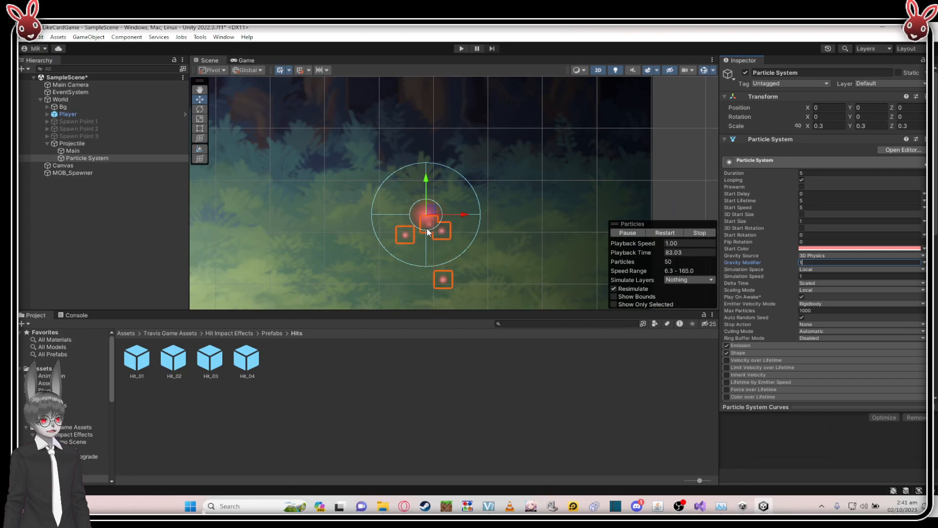
pyautogui.moveTo(378, 236); pyautogui.dragTo(437, 201, button='middle')
pyautogui.scroll(-3, 421, 204)
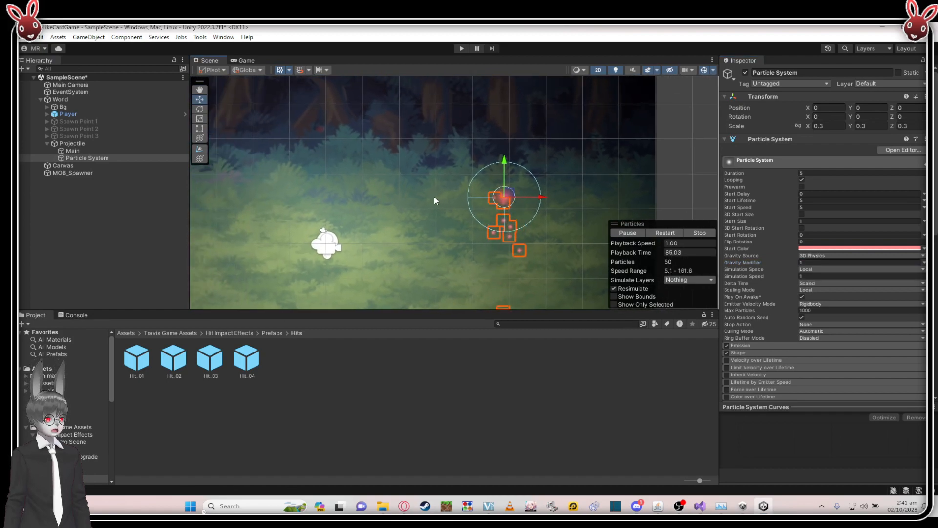
# - Move Projectile with its children next to the player, to about X -5.31, Y 1.61
pyautogui.click(102, 145)
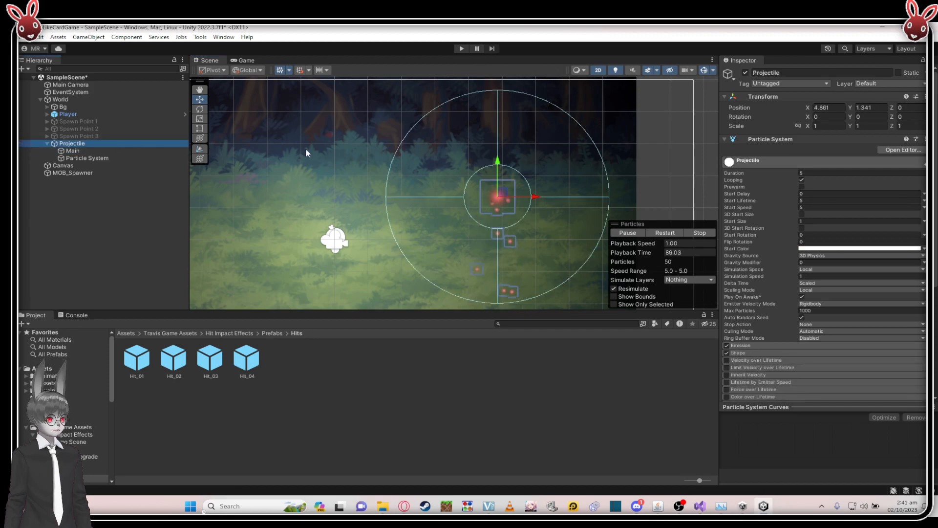
pyautogui.moveTo(505, 197); pyautogui.dragTo(309, 191)
pyautogui.moveTo(310, 191); pyautogui.dragTo(398, 202, button='middle')
pyautogui.moveTo(429, 204); pyautogui.dragTo(254, 205)
pyautogui.scroll(-3, 270, 191)
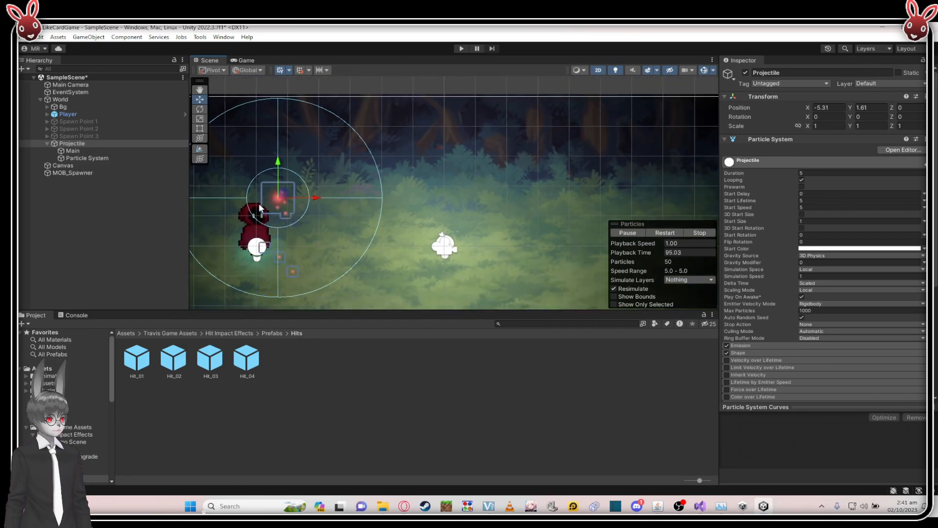
# - Move Projectile back and forth between the player and the camera icon, through about X -1.82, Y 1.96 and X -2.57, Y 1.88
pyautogui.moveTo(264, 197); pyautogui.dragTo(357, 193)
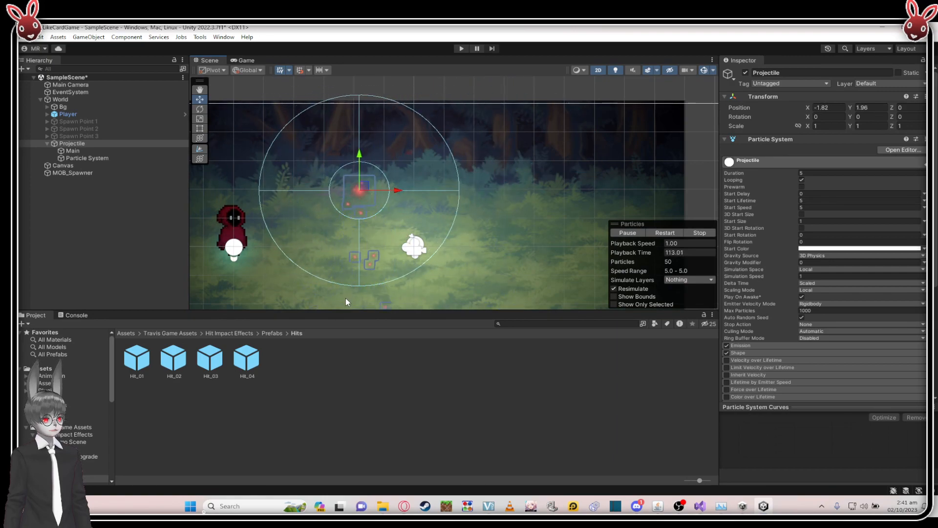
pyautogui.moveTo(366, 198); pyautogui.dragTo(342, 187)
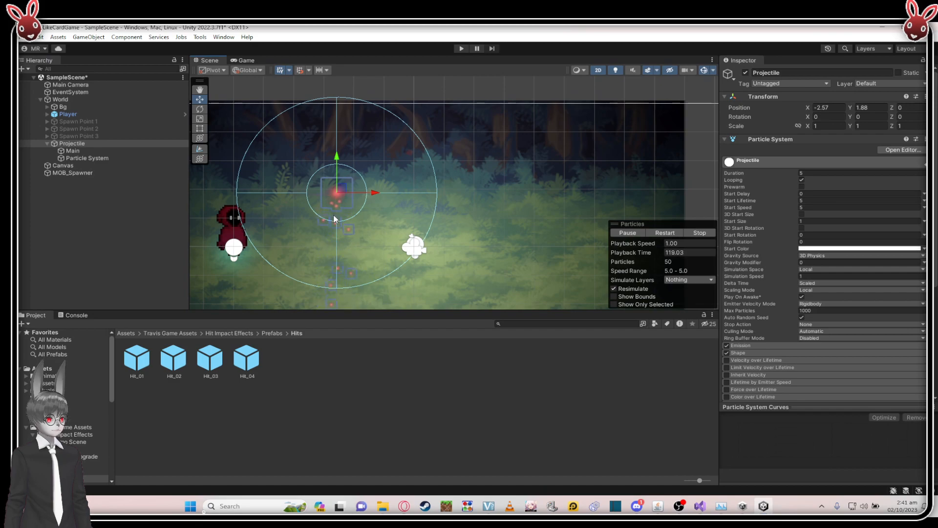
pyautogui.moveTo(342, 187); pyautogui.dragTo(385, 192)
# - Set the Particle System child's Simulation Space to World and test it by moving Projectile to about X 2.52, Y 0.71
pyautogui.click(117, 159)
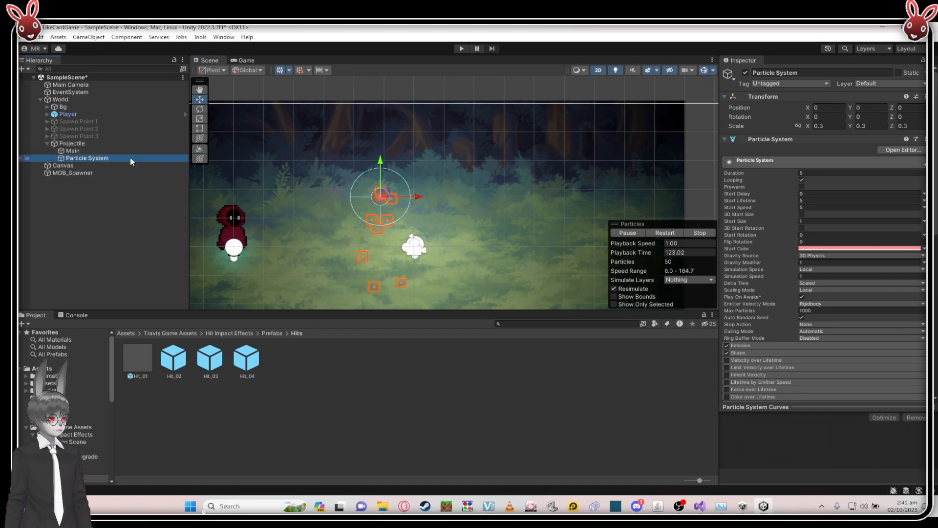
pyautogui.click(129, 157)
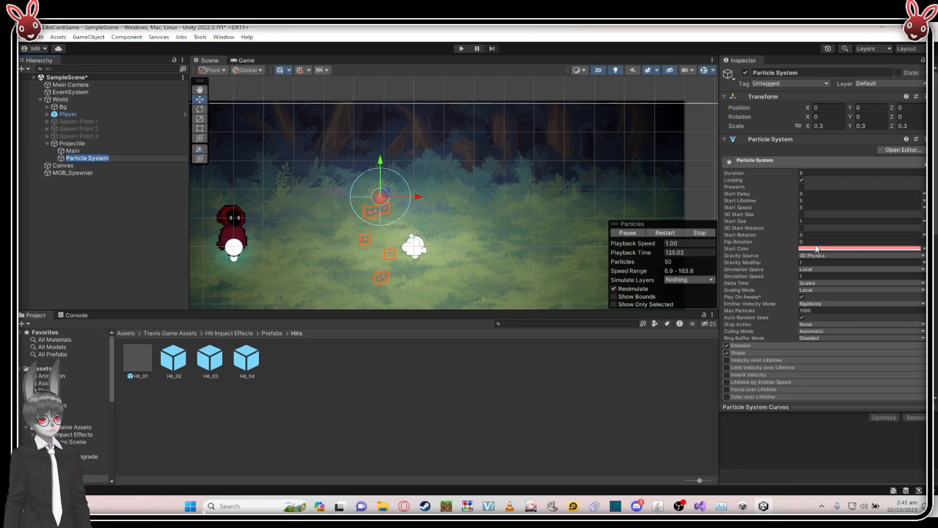
pyautogui.click(820, 269)
pyautogui.click(826, 288)
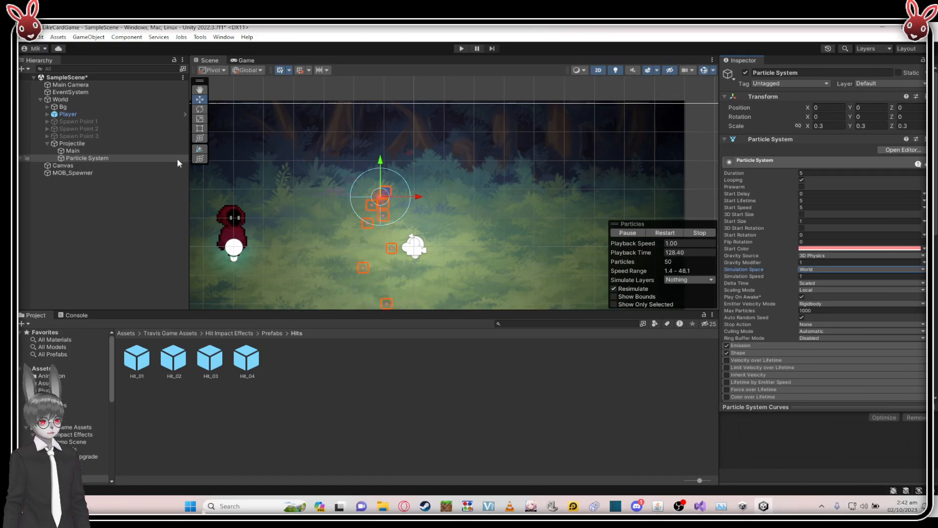
pyautogui.click(134, 146)
pyautogui.moveTo(386, 195); pyautogui.dragTo(496, 226)
# - Rename Projectile's Particle System child to Trail
pyautogui.click(110, 151)
pyautogui.click(111, 157)
pyautogui.write('Tra')
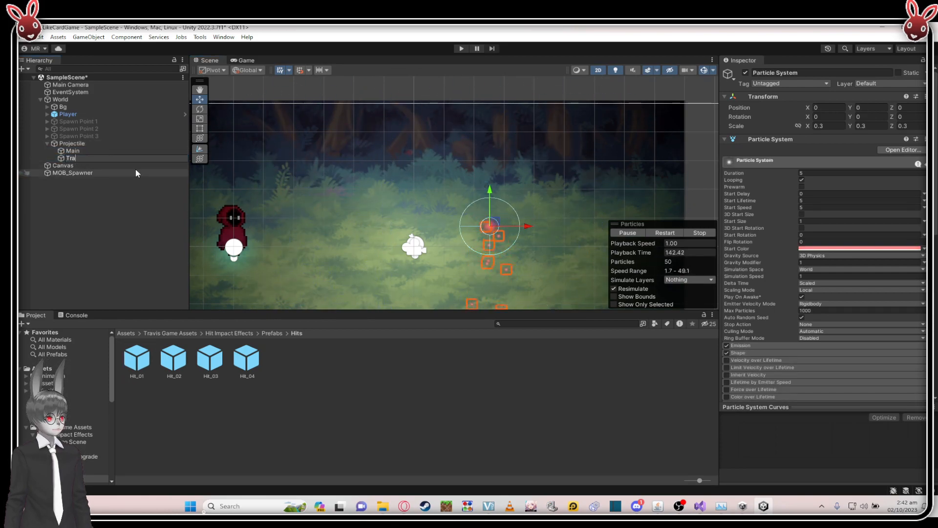
pyautogui.write('il')
pyautogui.press('Return')
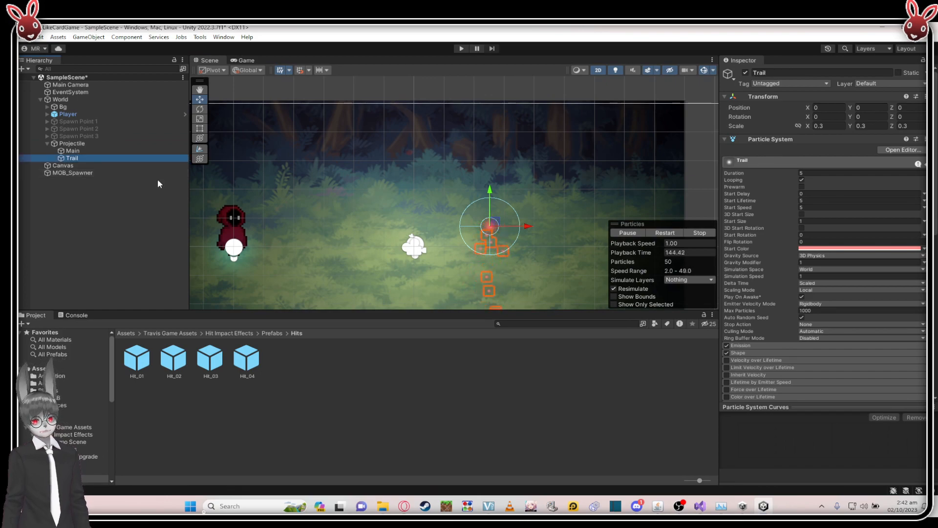
# - Focus the view on Projectile, select its Main child and restart the particle playback
pyautogui.doubleClick(103, 144)
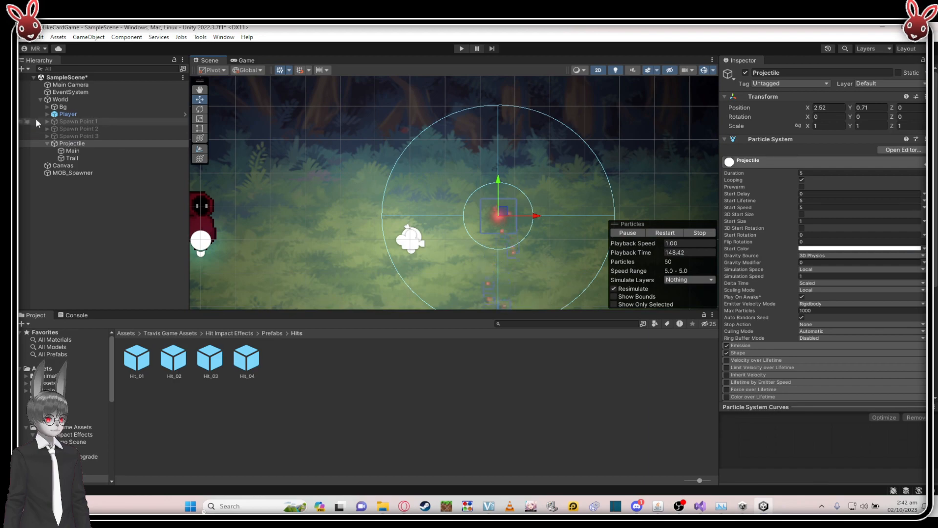
pyautogui.click(73, 151)
pyautogui.scroll(-2, 747, 207)
pyautogui.scroll(2, 767, 254)
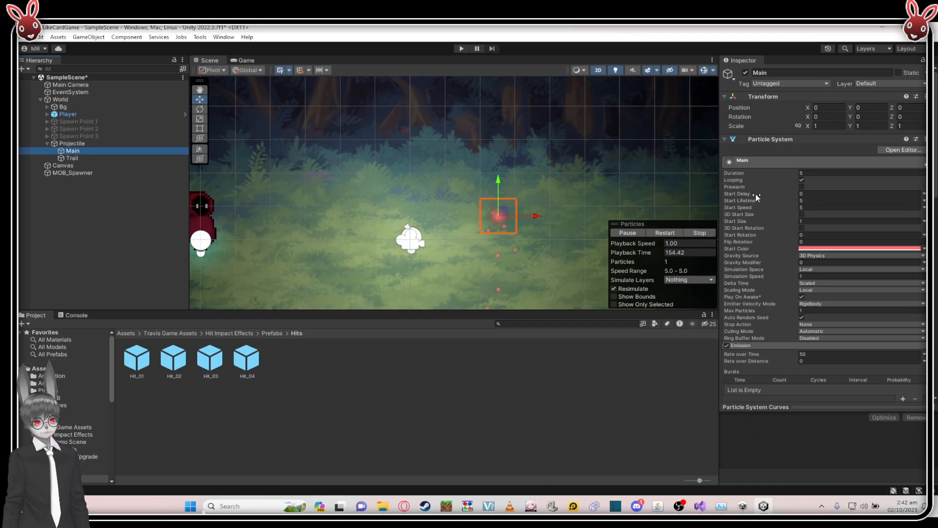
pyautogui.scroll(-2, 505, 197)
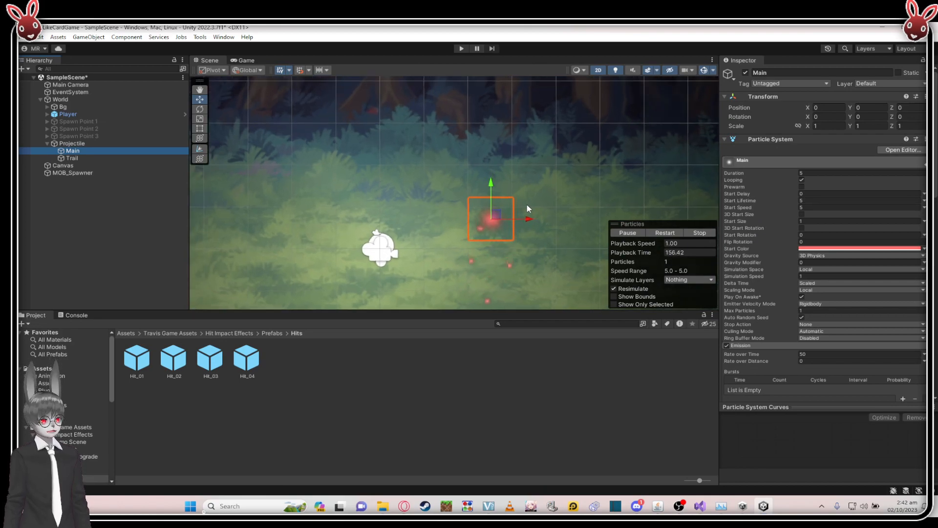
pyautogui.click(654, 233)
pyautogui.scroll(4, 489, 205)
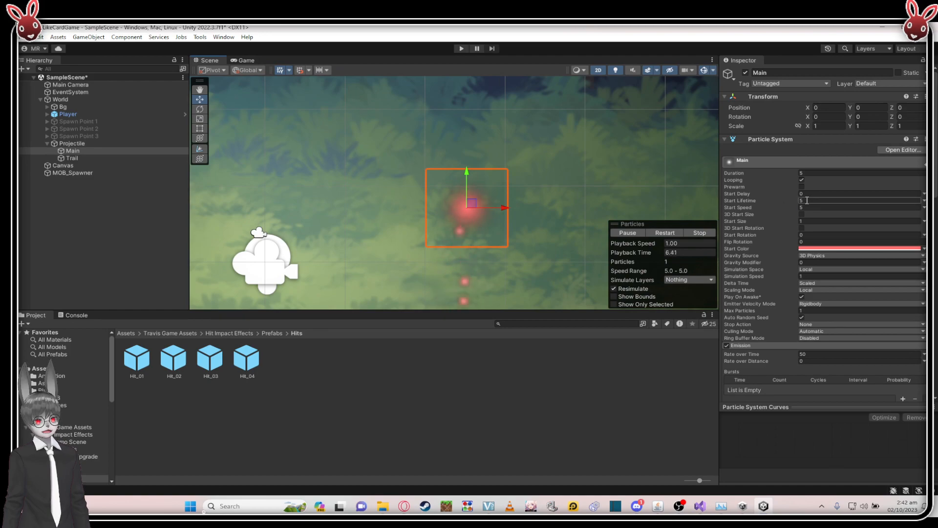
# - Examine Main's red glow and Trail's small falling particles from different distances, checking Main's Start Speed setting
pyautogui.scroll(-4, 482, 195)
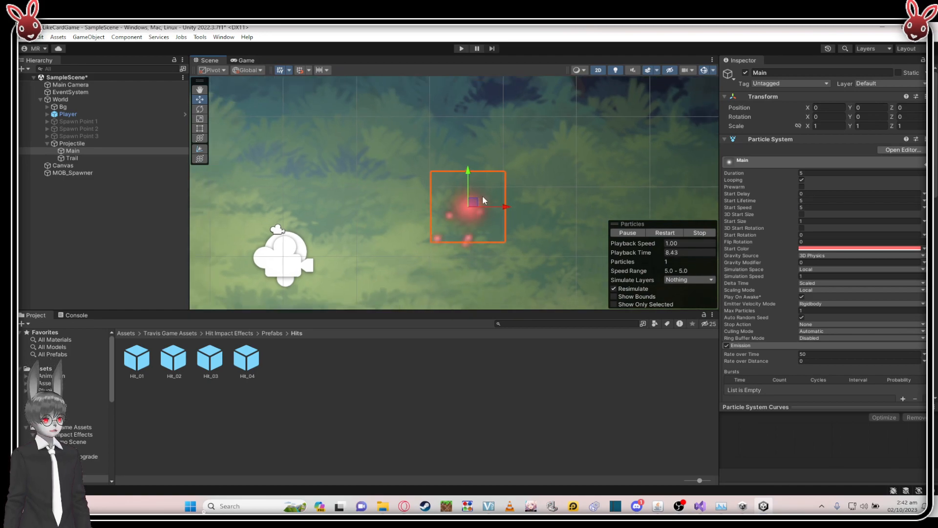
pyautogui.moveTo(446, 181); pyautogui.dragTo(410, 158, button='middle')
pyautogui.scroll(2, 409, 158)
pyautogui.scroll(-3, 410, 191)
pyautogui.moveTo(415, 200); pyautogui.dragTo(400, 161, button='middle')
pyautogui.scroll(2, 395, 204)
pyautogui.scroll(2, 393, 189)
pyautogui.scroll(-4, 392, 190)
pyautogui.scroll(-1, 388, 152)
pyautogui.scroll(1, 398, 159)
pyautogui.scroll(2, 398, 160)
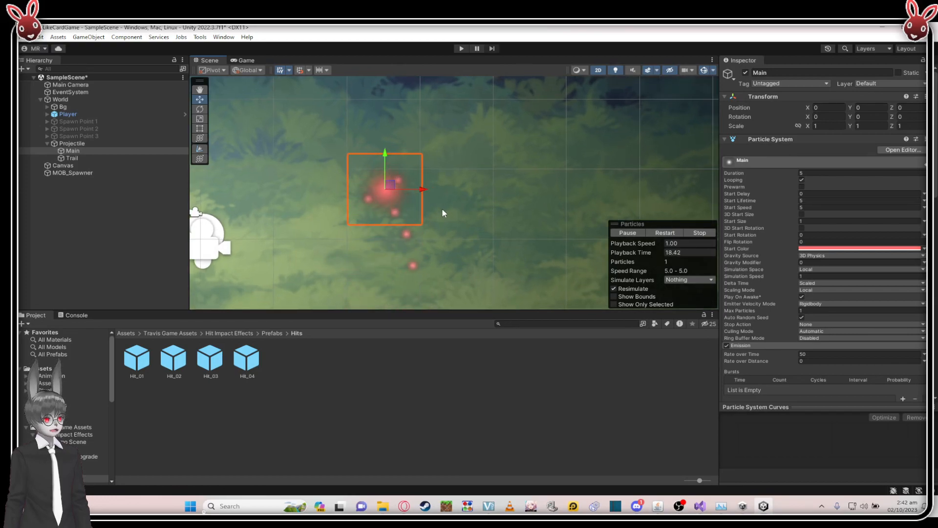
pyautogui.click(806, 208)
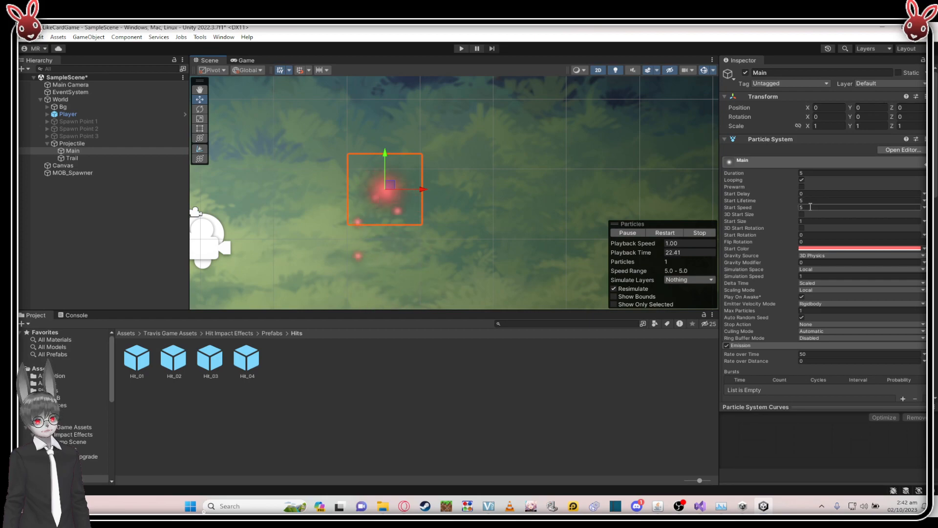
pyautogui.scroll(-10, 430, 196)
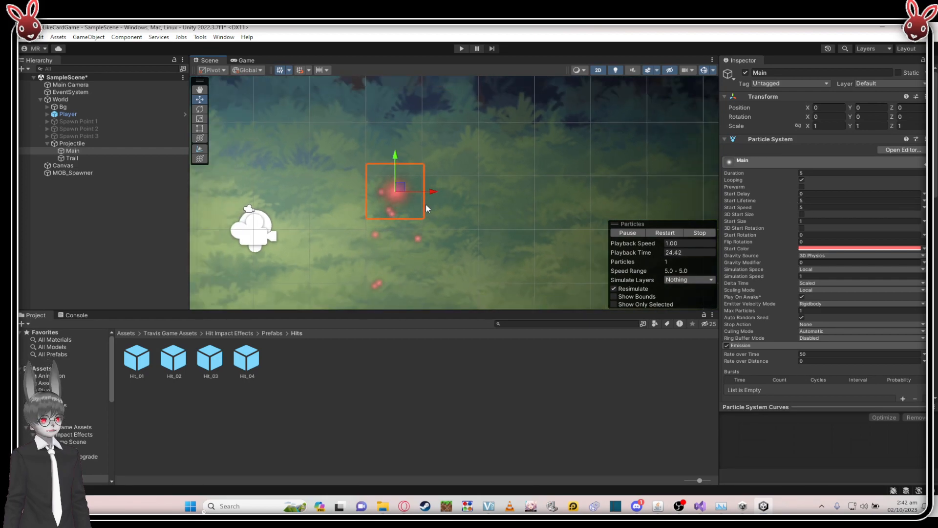
pyautogui.moveTo(426, 193); pyautogui.dragTo(428, 164, button='middle')
pyautogui.scroll(3, 417, 161)
pyautogui.scroll(3, 427, 179)
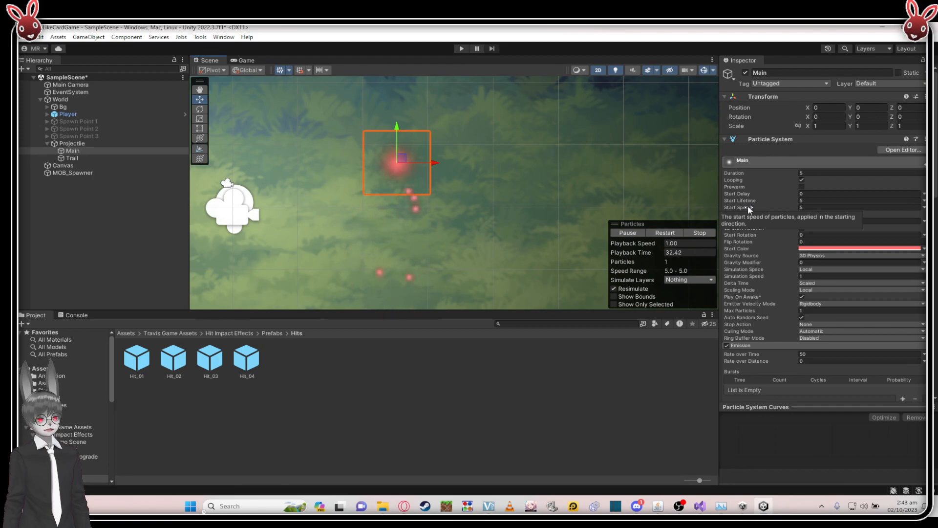
pyautogui.scroll(1, 396, 162)
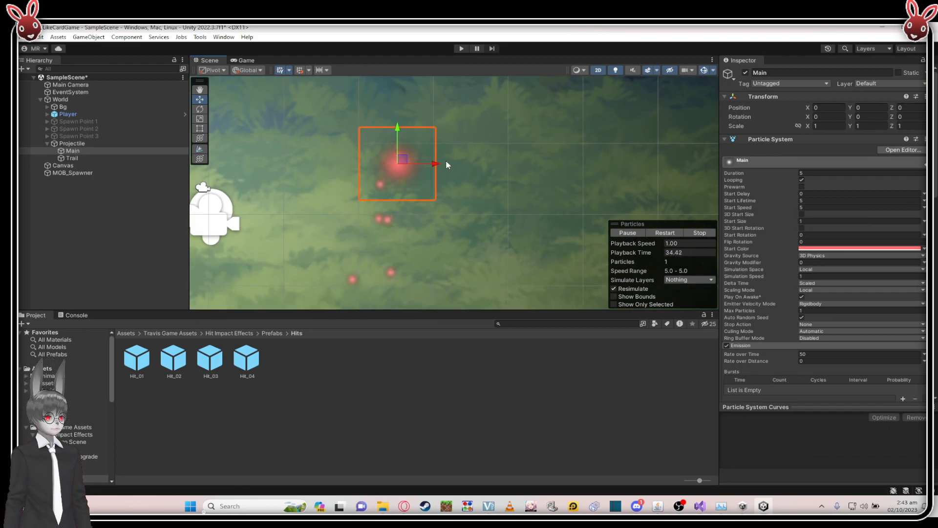
pyautogui.scroll(1, 469, 174)
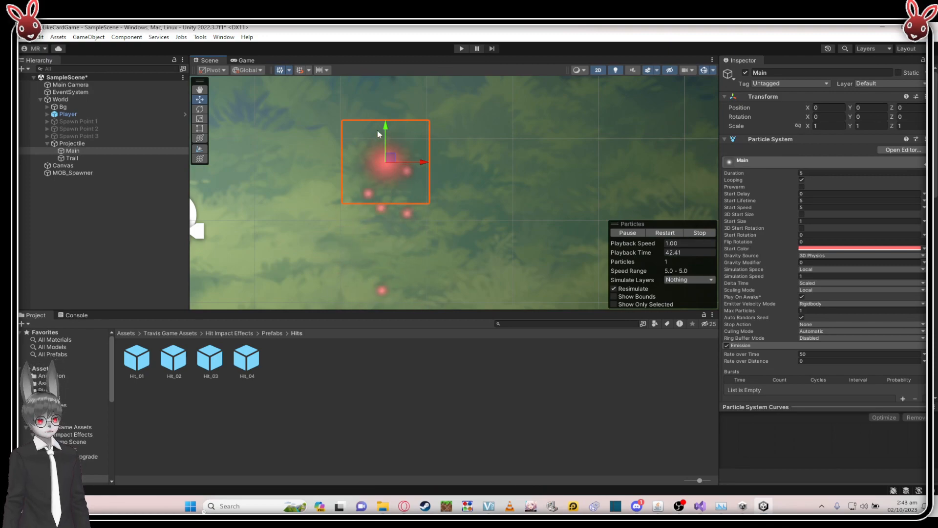
pyautogui.scroll(2, 394, 135)
pyautogui.scroll(-5, 395, 135)
pyautogui.moveTo(400, 137); pyautogui.dragTo(425, 119, button='middle')
pyautogui.scroll(10, 415, 134)
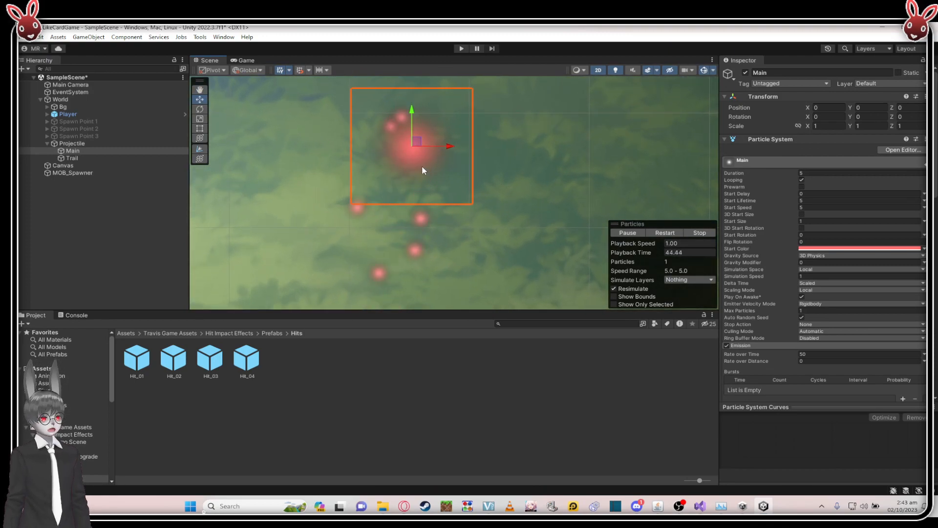
pyautogui.click(87, 158)
pyautogui.click(72, 151)
pyautogui.scroll(-3, 329, 154)
pyautogui.moveTo(327, 149); pyautogui.dragTo(346, 165, button='middle')
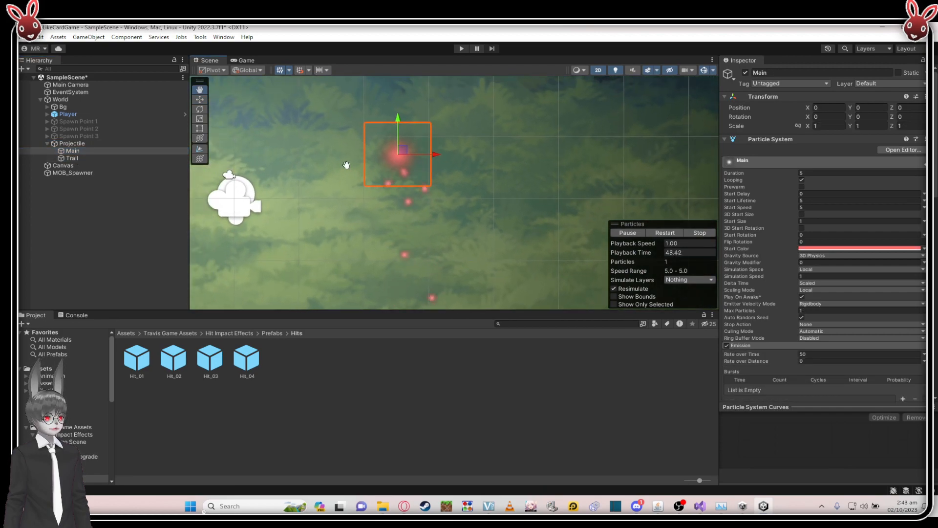
# - Move Projectile with its children back beside the player's head, passing through about X -3.39, Y 0.87
pyautogui.click(128, 143)
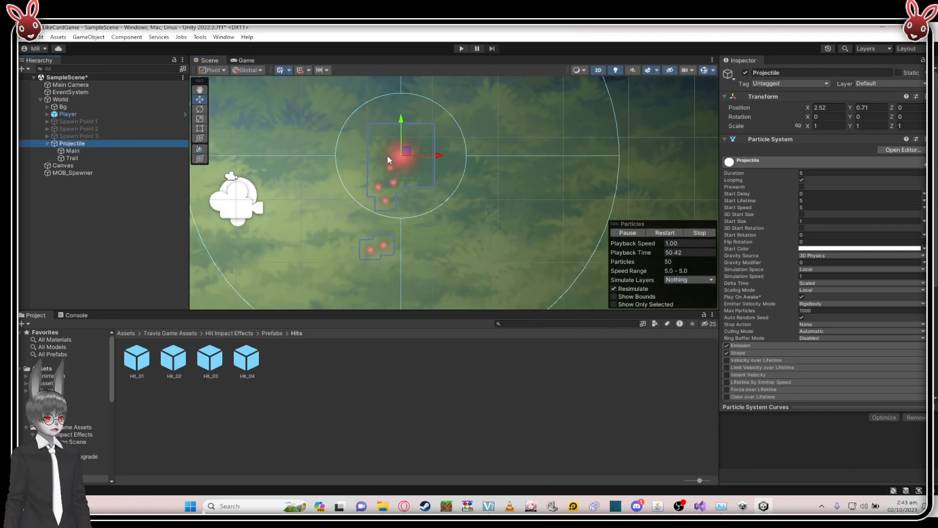
pyautogui.scroll(-3, 342, 158)
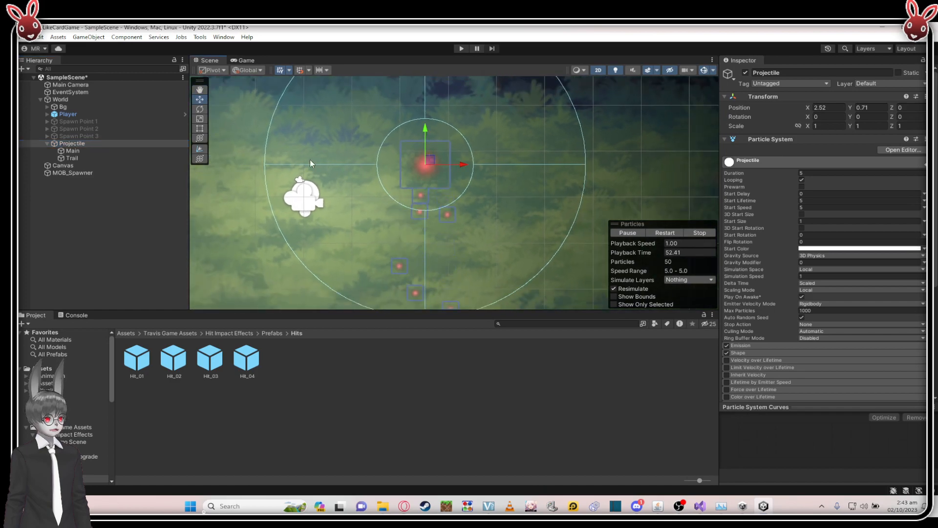
pyautogui.moveTo(317, 161); pyautogui.dragTo(363, 151, button='middle')
pyautogui.scroll(3, 397, 169)
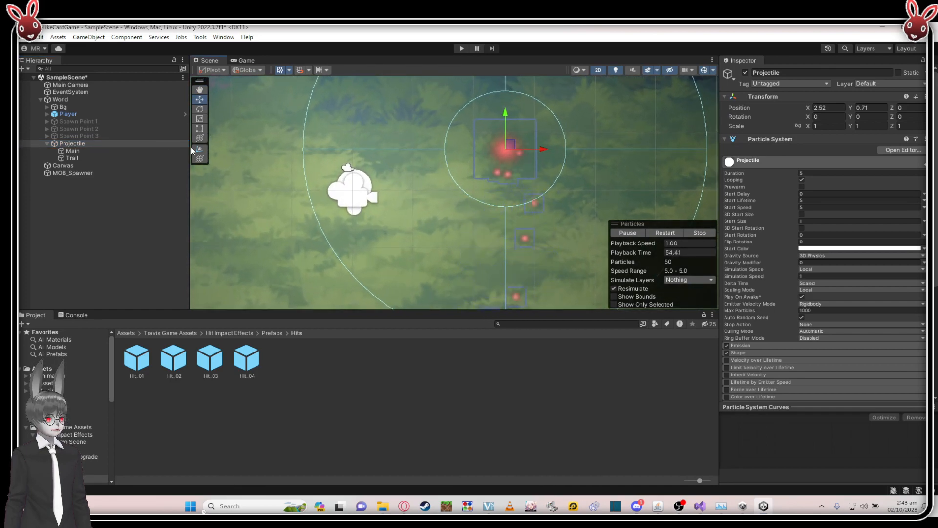
pyautogui.scroll(-4, 352, 126)
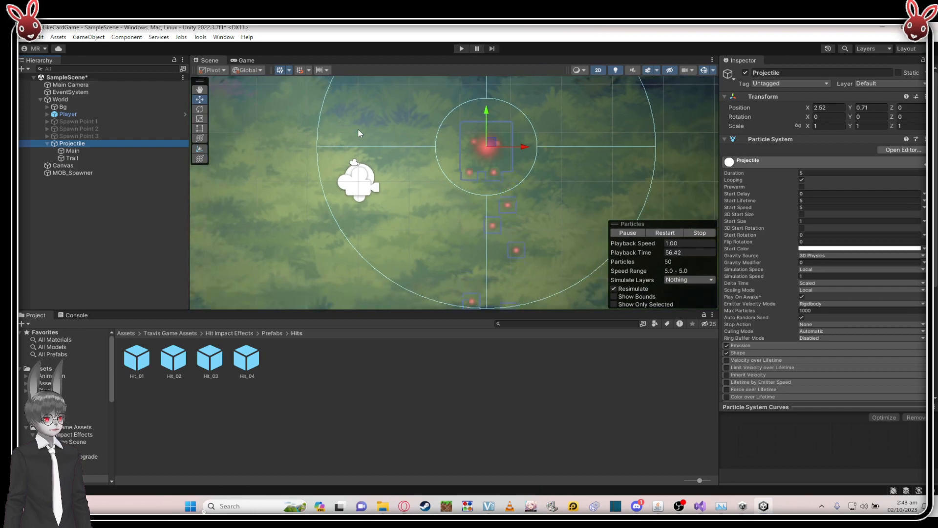
pyautogui.moveTo(346, 124); pyautogui.dragTo(455, 161, button='middle')
pyautogui.moveTo(559, 170); pyautogui.dragTo(363, 164)
pyautogui.scroll(1, 318, 166)
pyautogui.scroll(4, 359, 163)
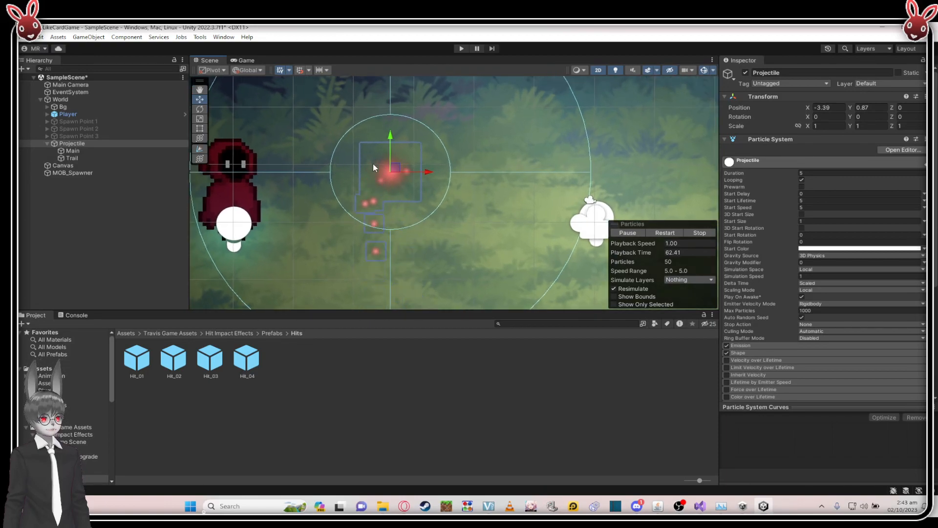
pyautogui.moveTo(393, 168); pyautogui.dragTo(326, 139)
pyautogui.scroll(-4, 317, 144)
pyautogui.scroll(-2, 332, 138)
# - Collapse Projectile's children in the scene hierarchy
pyautogui.click(113, 153)
pyautogui.click(104, 146)
pyautogui.click(47, 142)
# - Look through the Hit_01 and Hit_02 prefabs and open Hit_01 in prefab mode
pyautogui.click(188, 388)
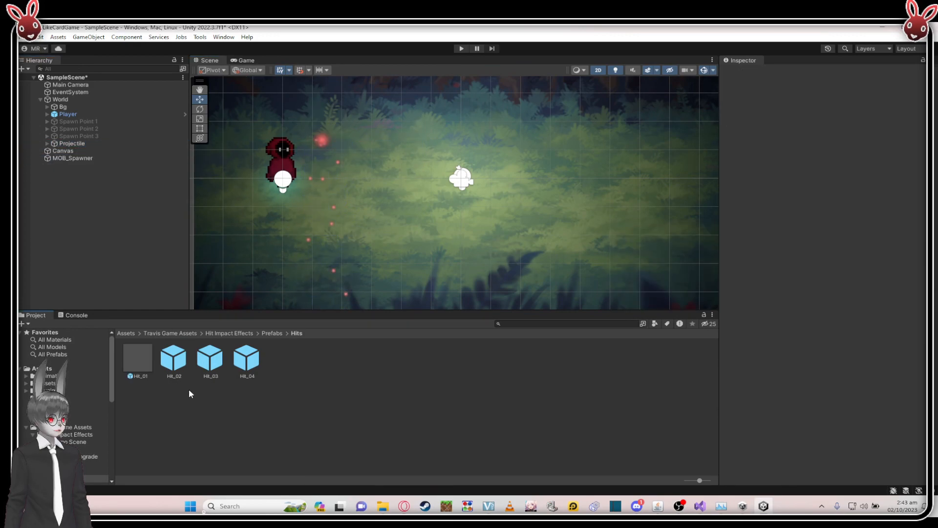
pyautogui.click(145, 364)
pyautogui.click(186, 392)
pyautogui.click(84, 144)
pyautogui.click(144, 364)
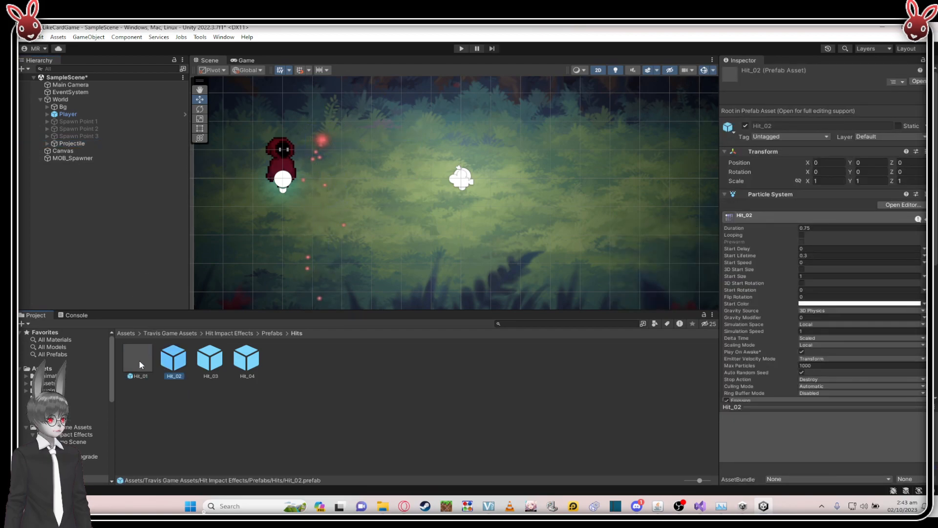
pyautogui.click(165, 394)
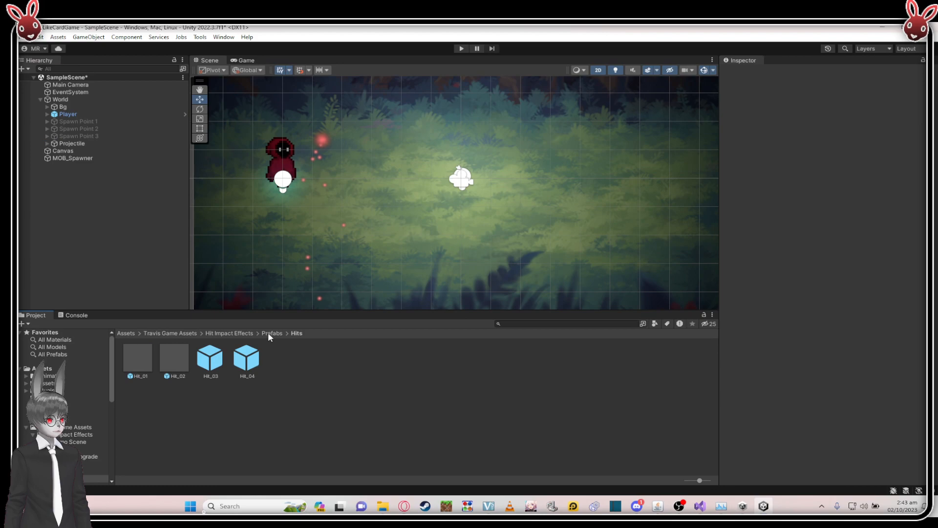
pyautogui.doubleClick(129, 374)
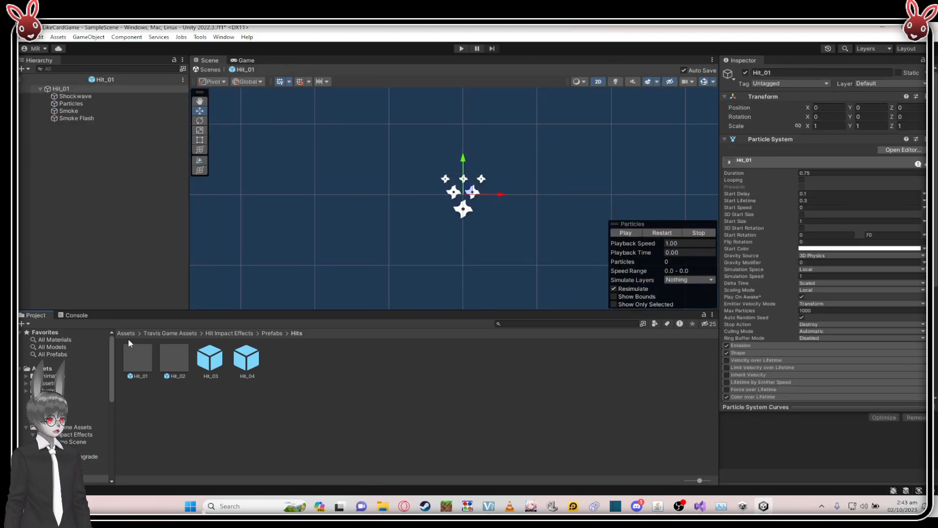
# - Check the remaining prefabs in the Hits folder and go back to the project's top-level Assets folder
pyautogui.click(228, 381)
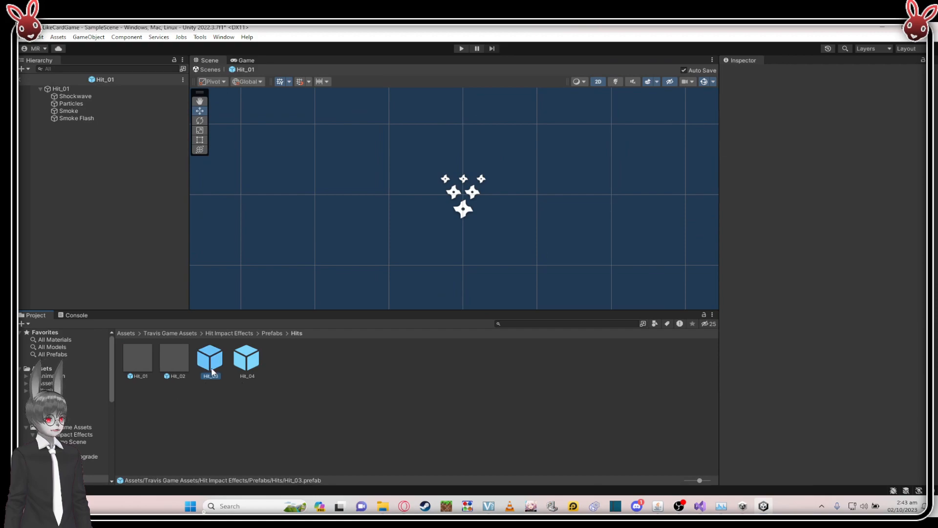
pyautogui.press('Right')
pyautogui.click(131, 346)
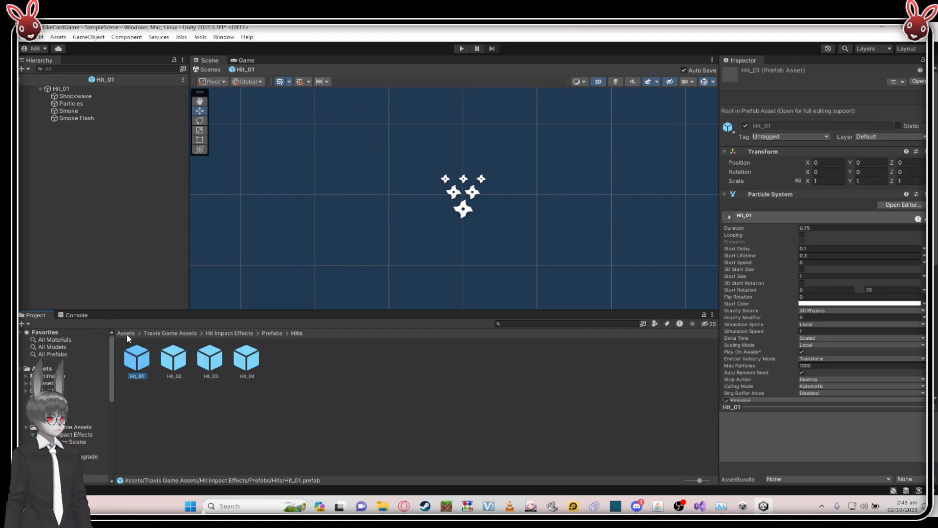
pyautogui.click(127, 333)
pyautogui.click(220, 412)
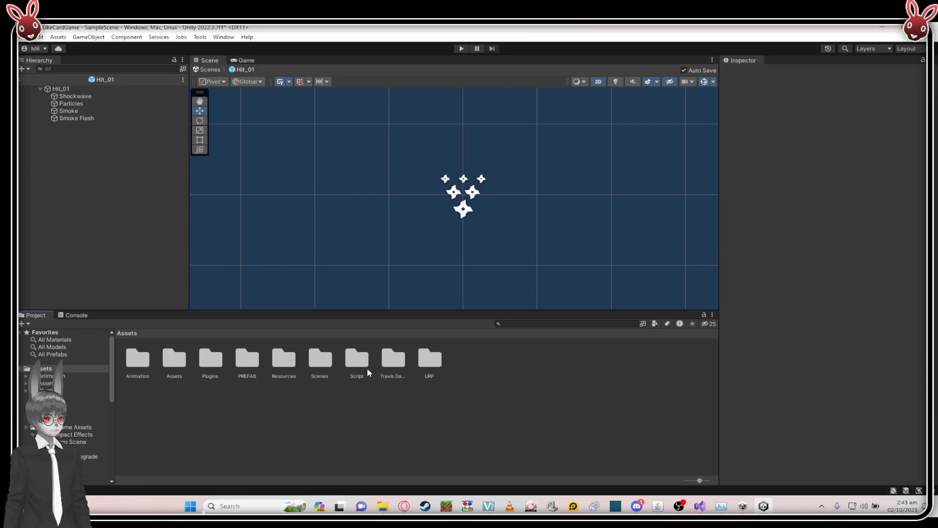
# - Browse to Travis Game Assets > Hit Impact Effects > Prefabs > Hits, open Hit_01 and preview its particle effect
pyautogui.click(396, 371)
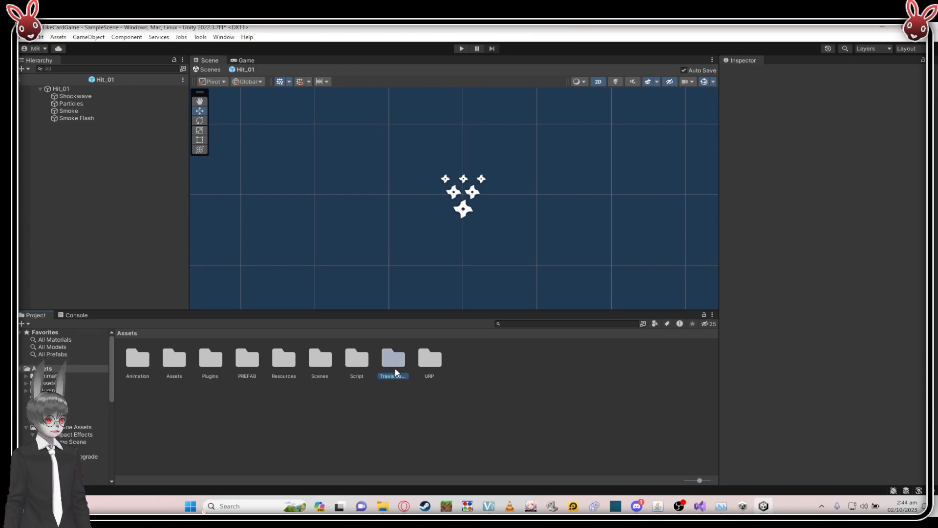
pyautogui.doubleClick(396, 373)
pyautogui.doubleClick(147, 360)
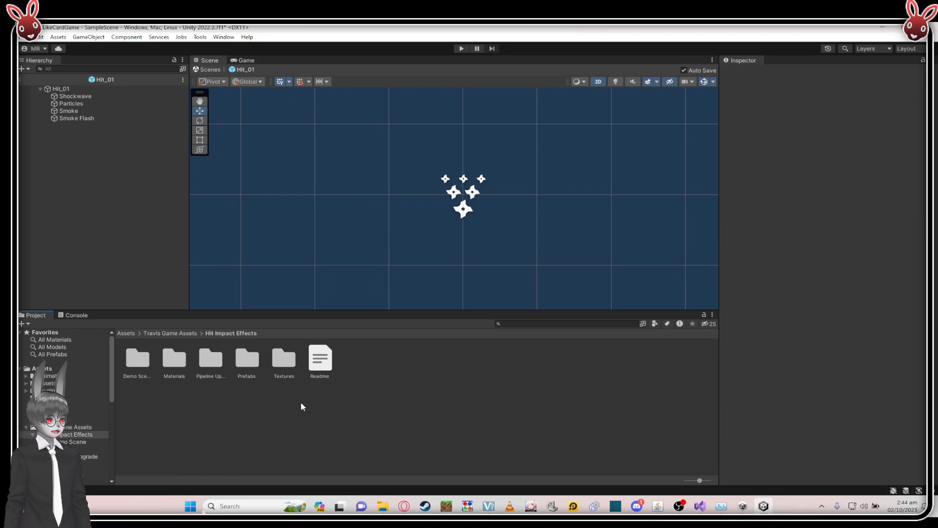
pyautogui.doubleClick(247, 359)
pyautogui.click(139, 360)
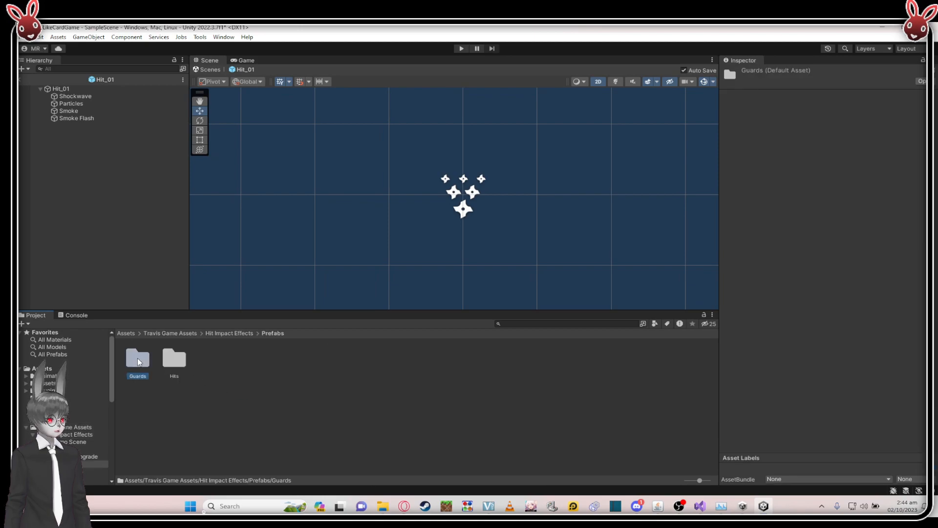
pyautogui.doubleClick(171, 360)
pyautogui.doubleClick(140, 363)
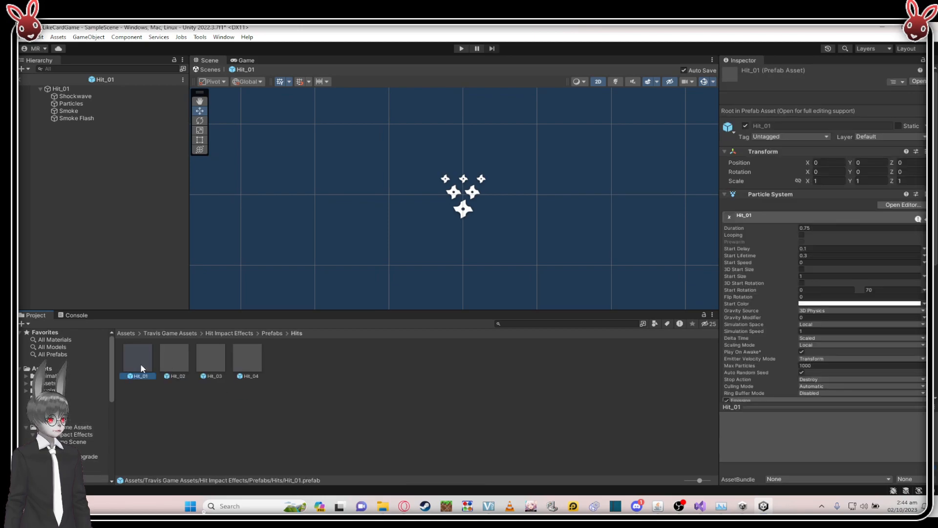
pyautogui.click(660, 232)
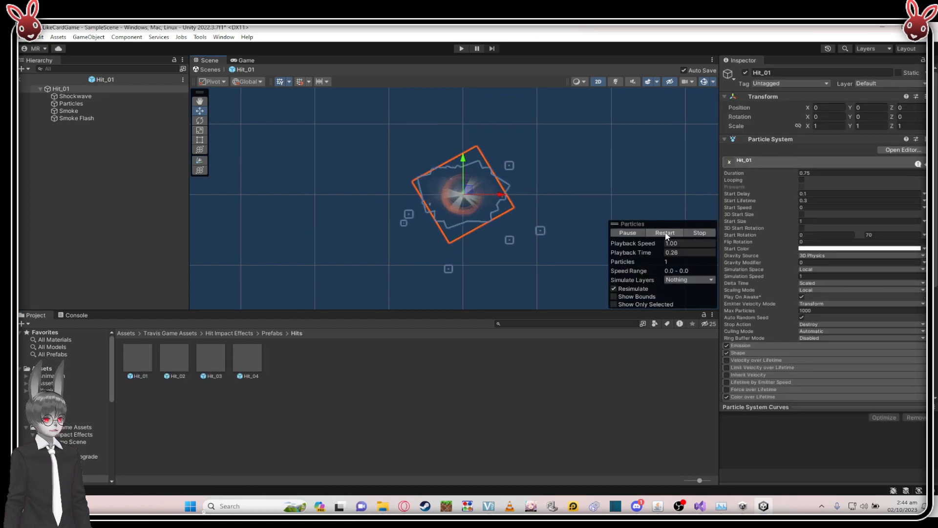
# - Open the Hit_02 prefab and replay its particle effect from the root object
pyautogui.doubleClick(179, 372)
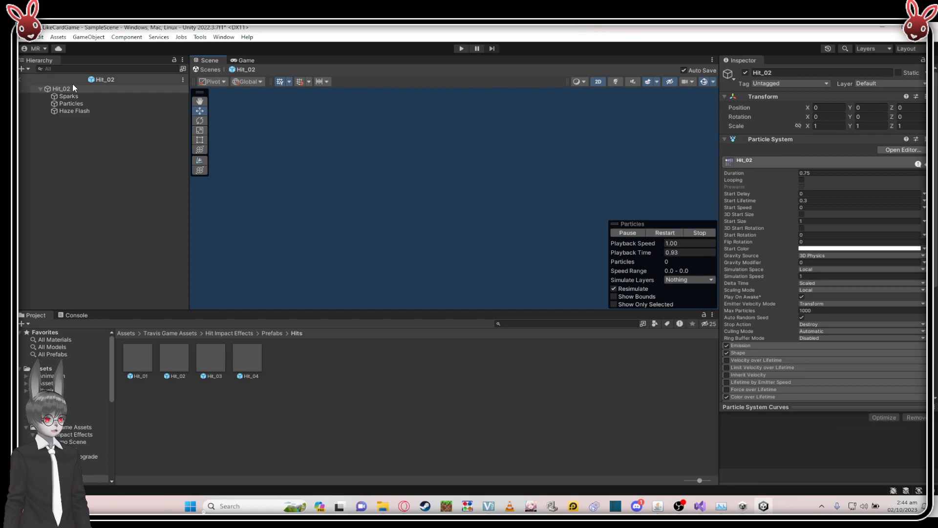
pyautogui.click(69, 90)
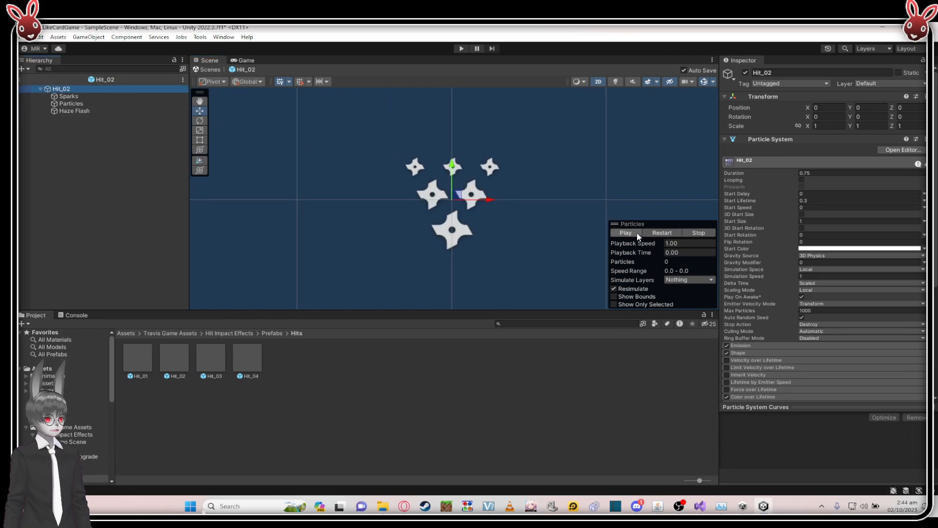
pyautogui.click(660, 233)
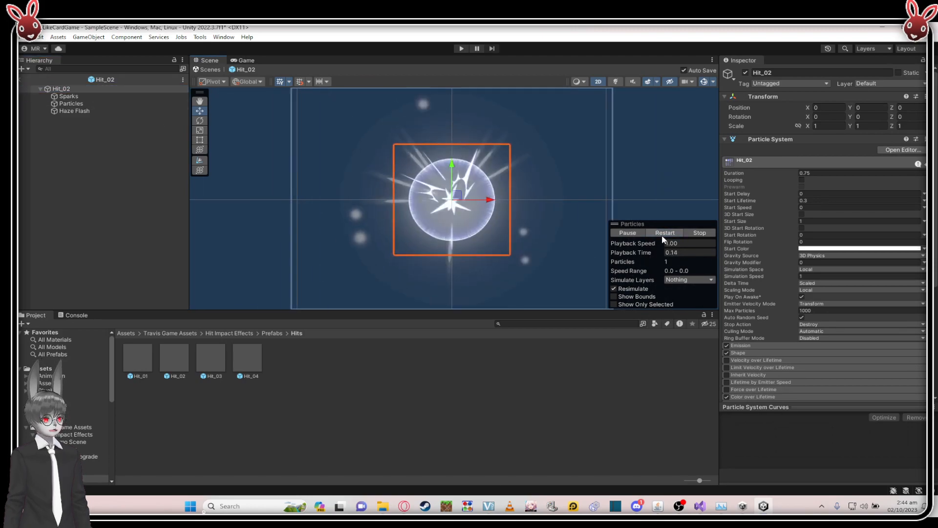
# - Open the Hit_03 prefab and replay its particle effect several times
pyautogui.click(186, 353)
pyautogui.doubleClick(206, 348)
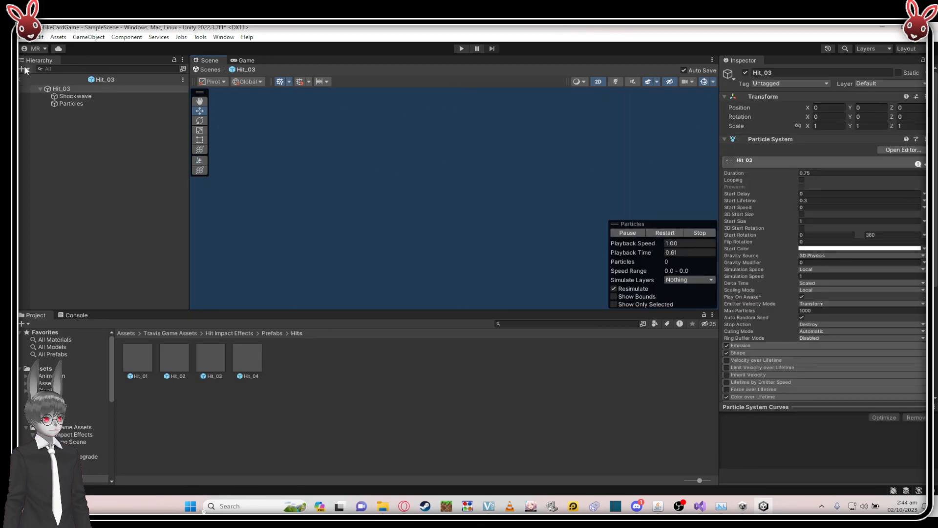
pyautogui.click(63, 89)
pyautogui.click(669, 234)
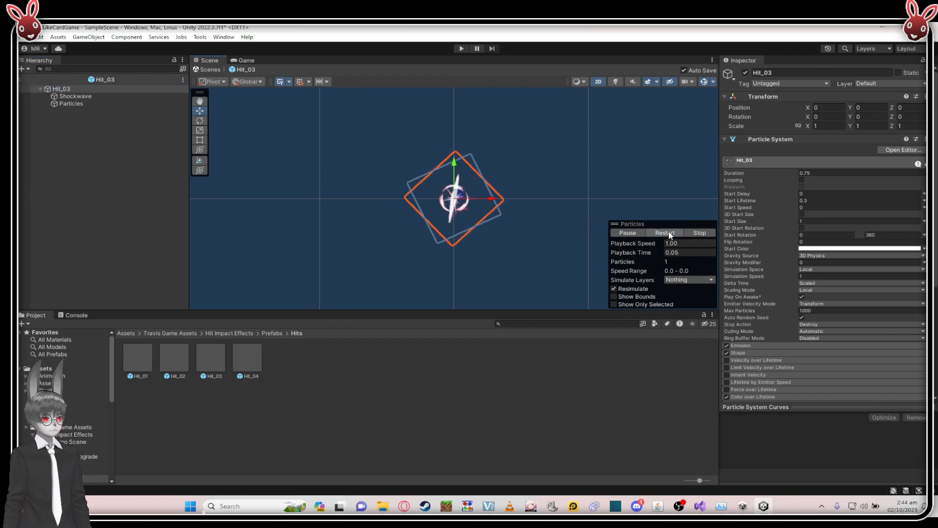
pyautogui.click(669, 233)
pyautogui.click(670, 234)
pyautogui.click(669, 233)
pyautogui.click(669, 234)
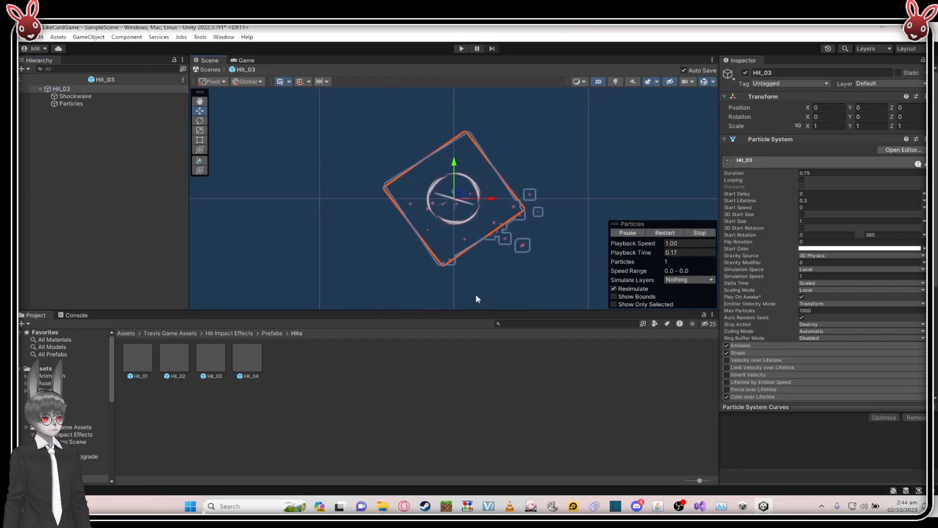
# - Open the Hit_04 prefab and replay its particle effect several times
pyautogui.doubleClick(246, 359)
pyautogui.click(124, 90)
pyautogui.click(675, 235)
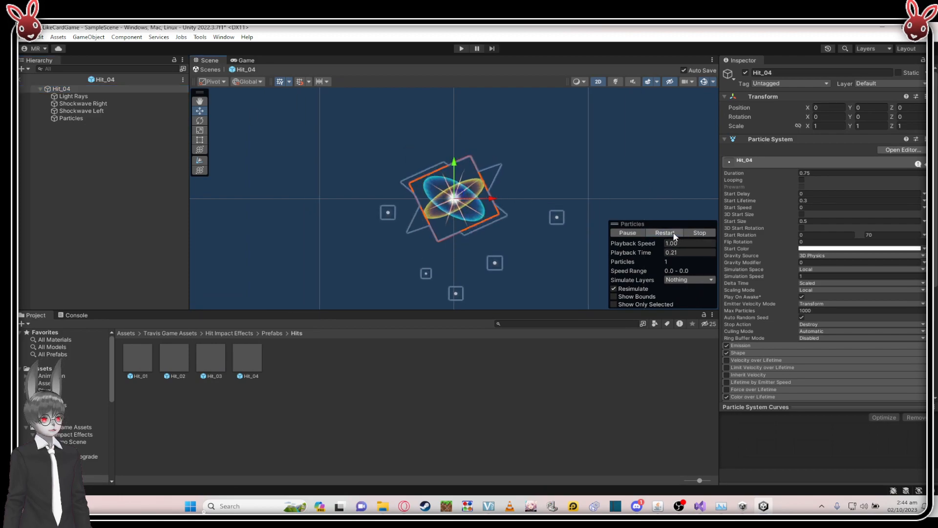
pyautogui.click(675, 234)
pyautogui.click(674, 234)
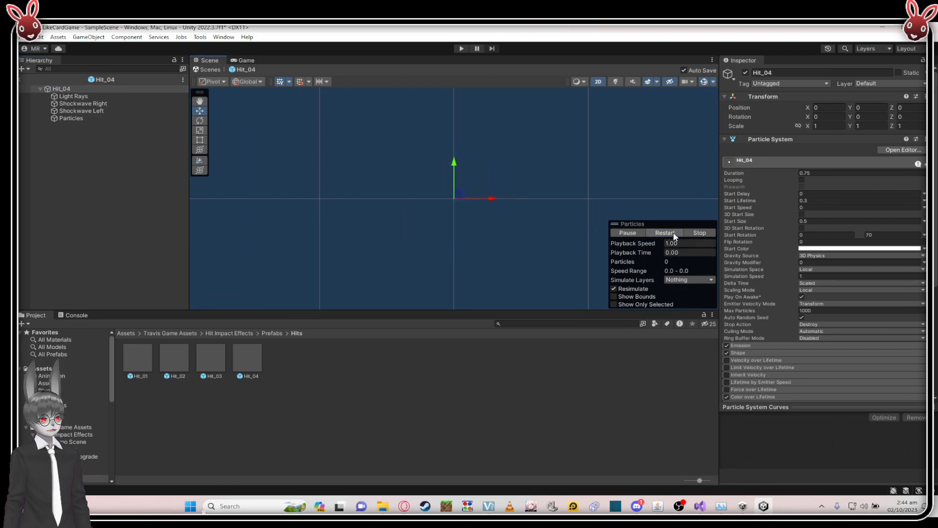
# - Examine the Particle System settings of Hit_04's Shockwave Left child, including its Renderer module and material
pyautogui.click(83, 96)
pyautogui.click(90, 104)
pyautogui.click(86, 110)
pyautogui.scroll(-5, 860, 280)
pyautogui.scroll(-1, 845, 301)
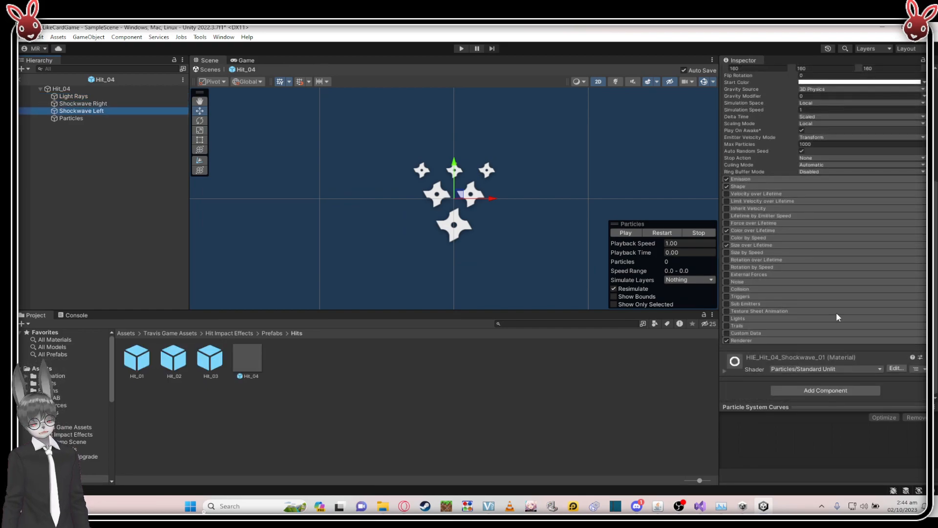
pyautogui.click(800, 341)
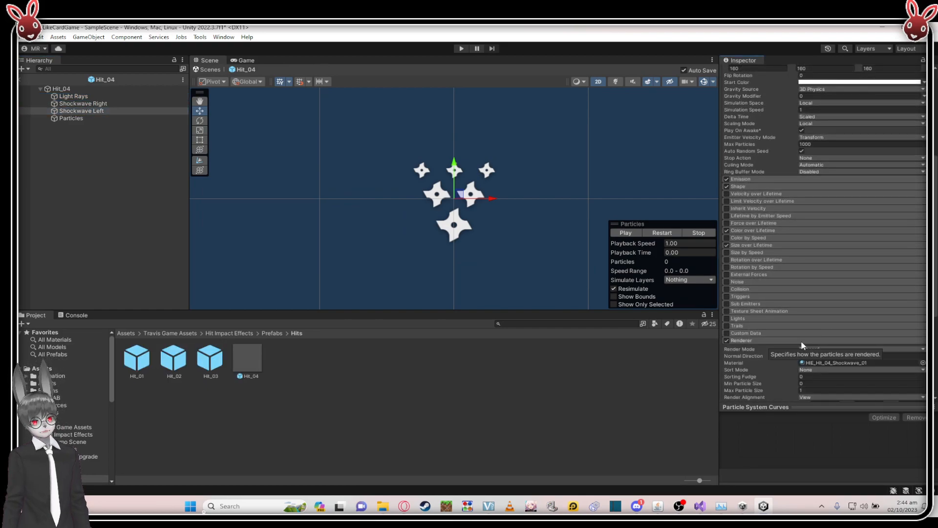
pyautogui.click(801, 341)
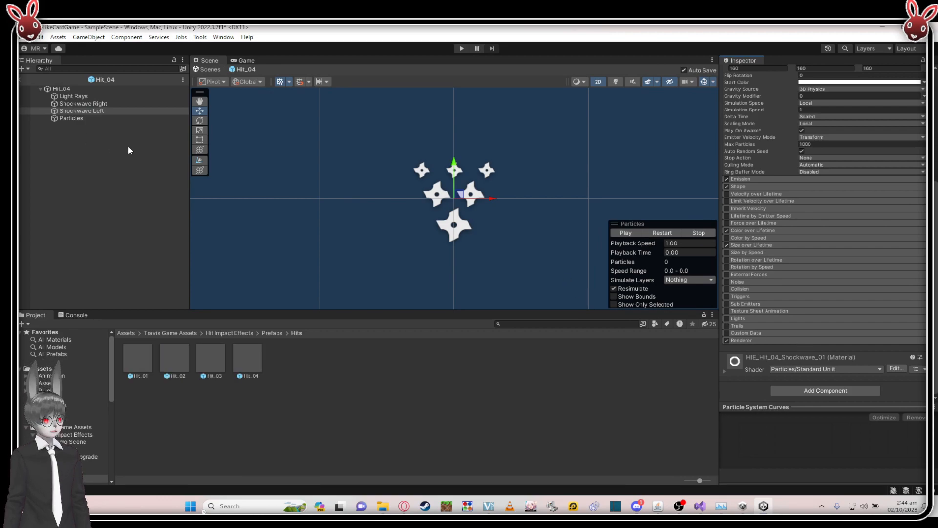
pyautogui.scroll(1, 435, 200)
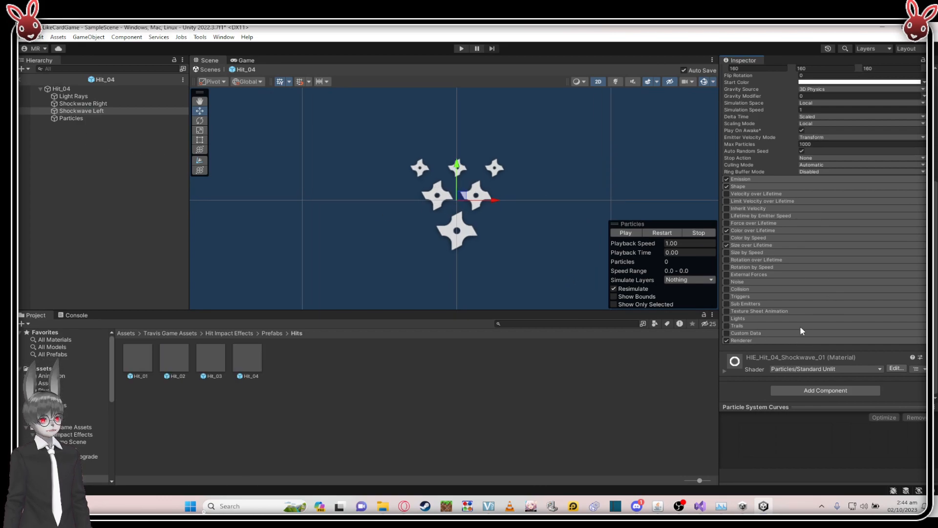
pyautogui.scroll(6, 777, 329)
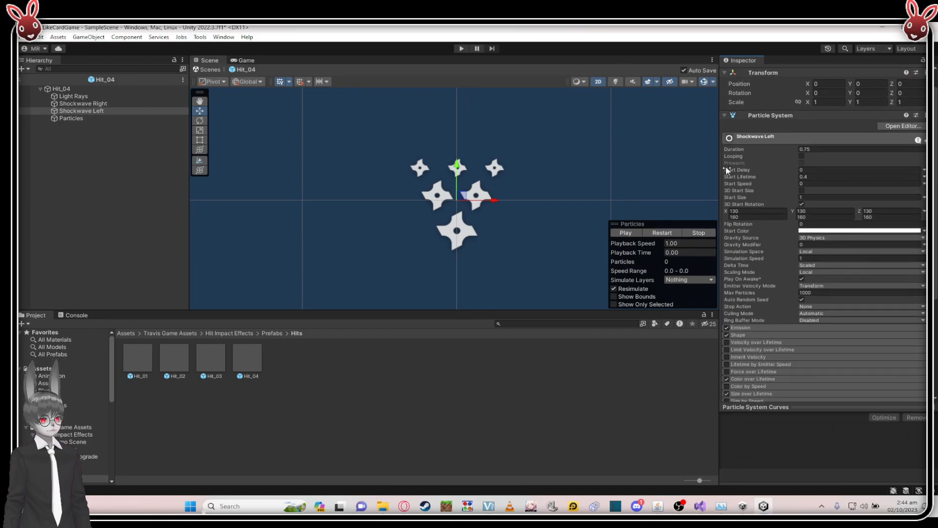
pyautogui.click(776, 115)
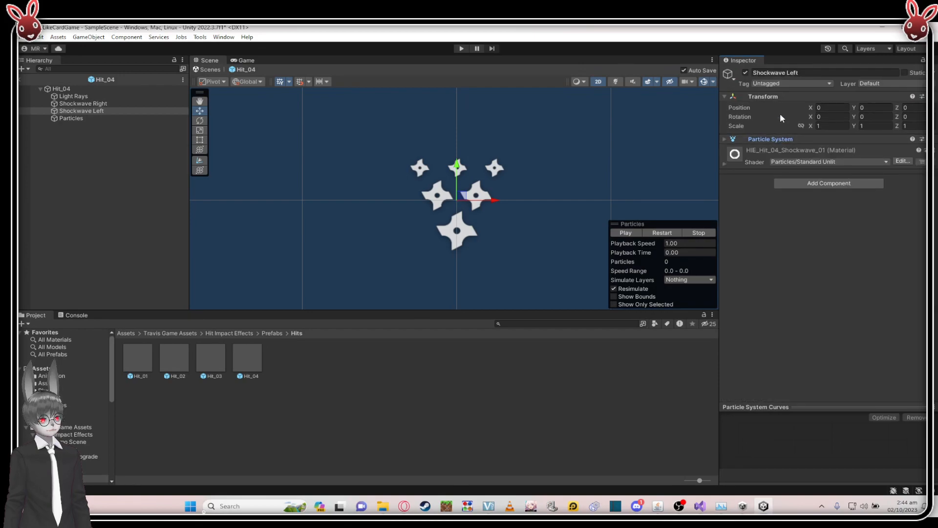
pyautogui.click(774, 139)
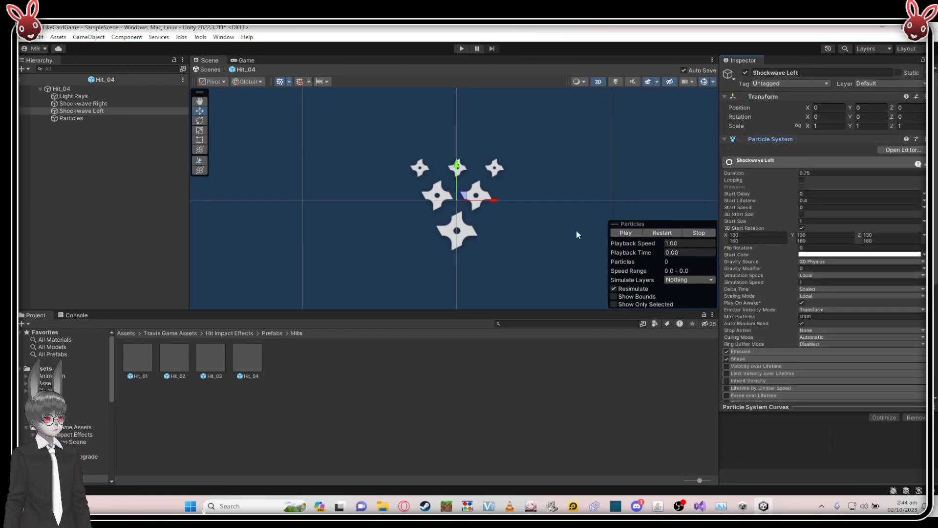
pyautogui.scroll(-2, 844, 324)
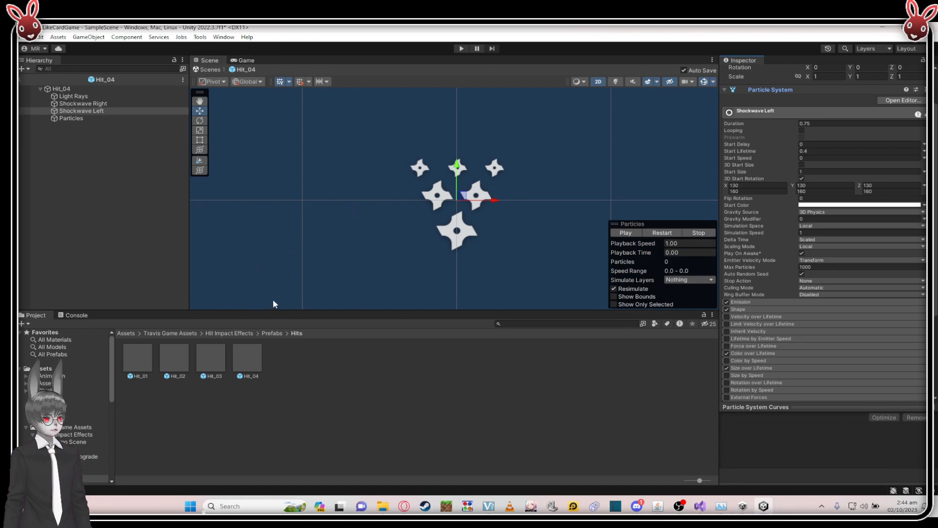
# - Look through Hit_04's Particles, Shockwave and Light Rays children, and leave prefab mode for the main scene
pyautogui.click(78, 118)
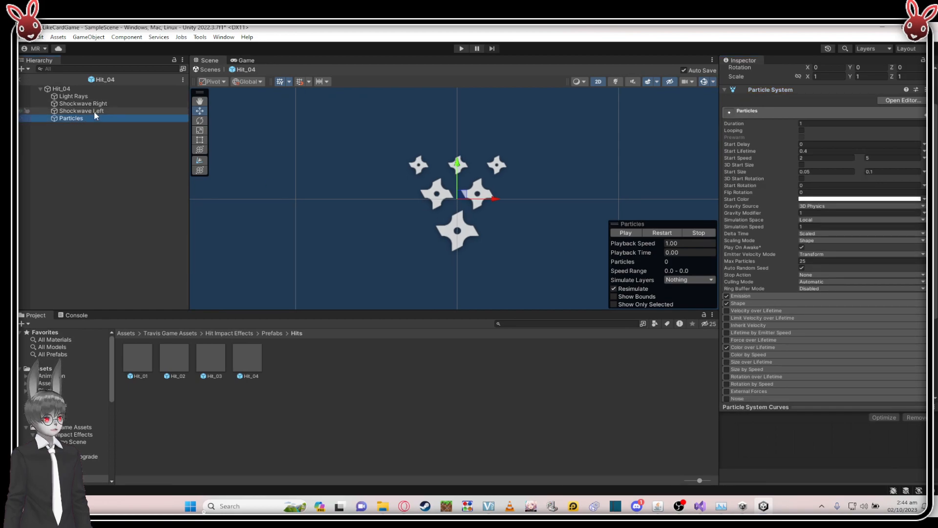
pyautogui.click(92, 112)
pyautogui.click(73, 97)
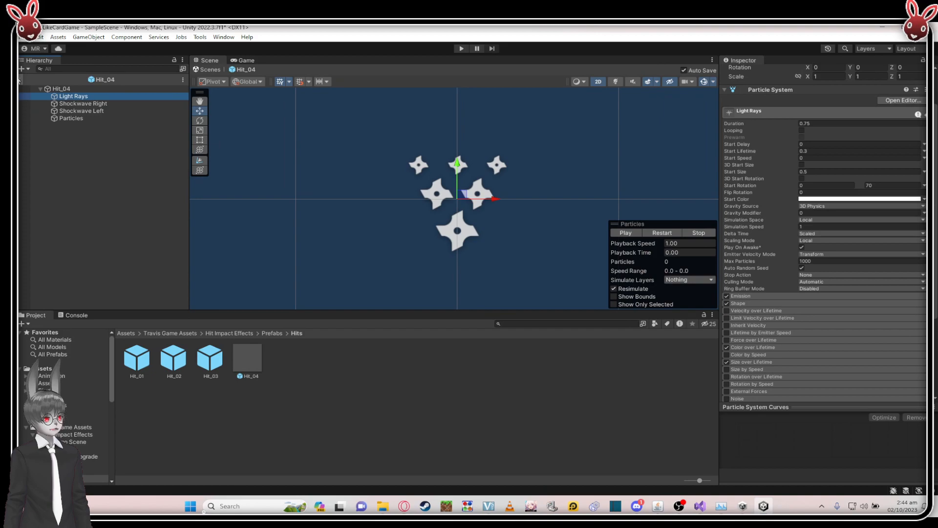
pyautogui.click(386, 365)
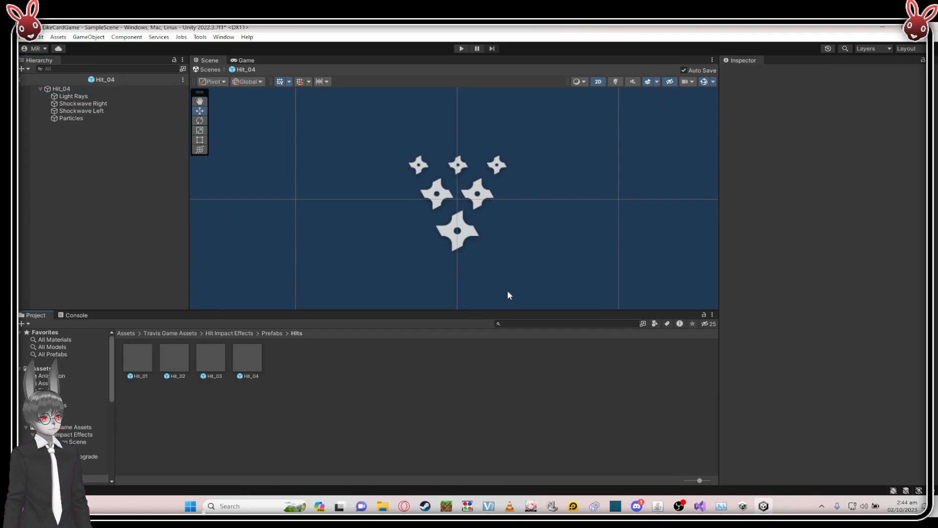
pyautogui.click(83, 89)
pyautogui.click(93, 104)
pyautogui.click(94, 97)
pyautogui.click(295, 332)
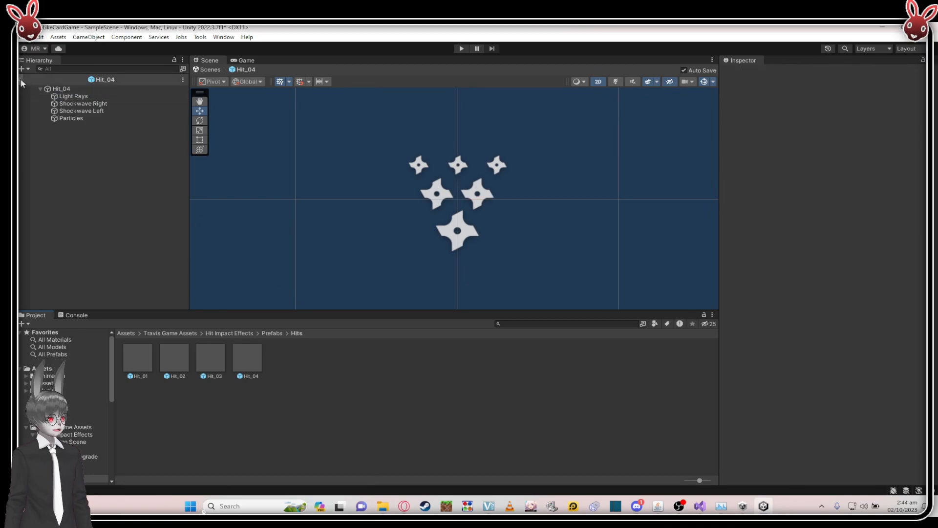
pyautogui.click(20, 80)
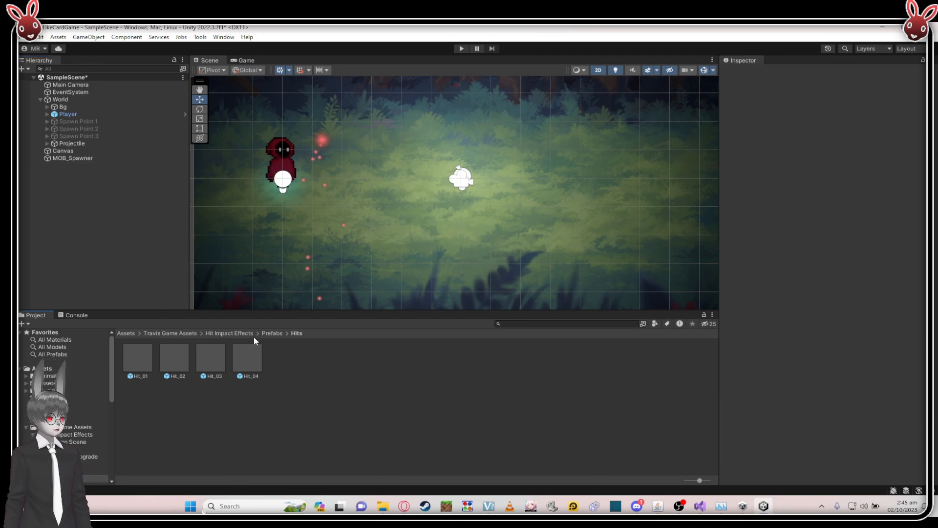
# - Preview the Hit_04, Hit_03 and Hit_02 prefab effects again for comparison and return to the main scene
pyautogui.click(107, 205)
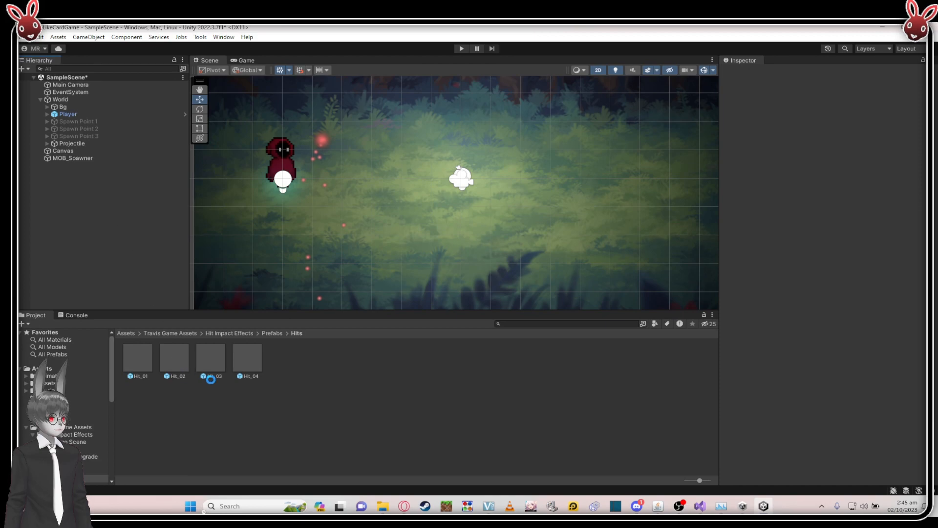
pyautogui.doubleClick(248, 374)
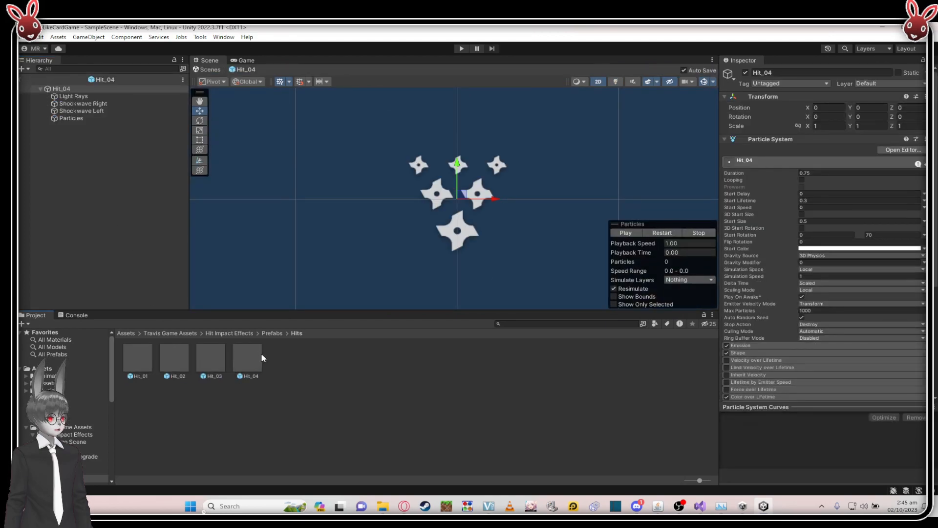
pyautogui.click(668, 233)
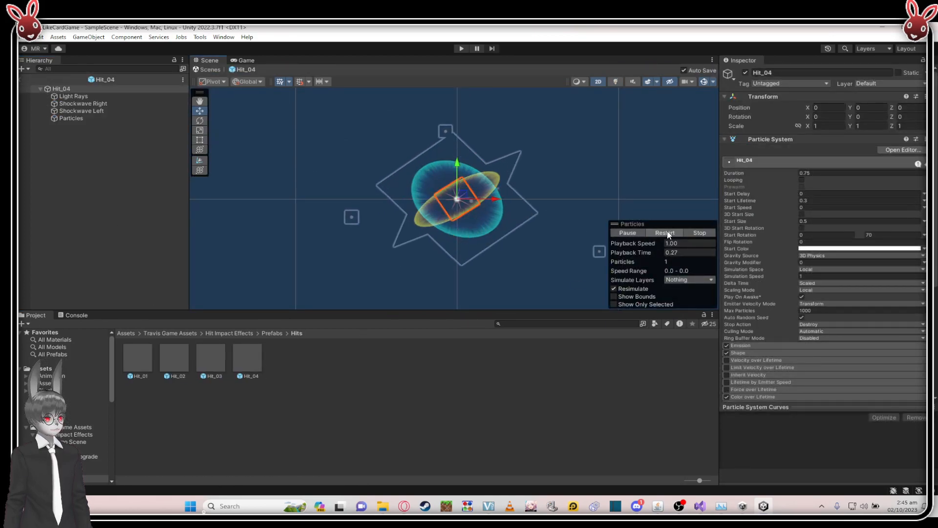
pyautogui.doubleClick(210, 359)
pyautogui.click(659, 233)
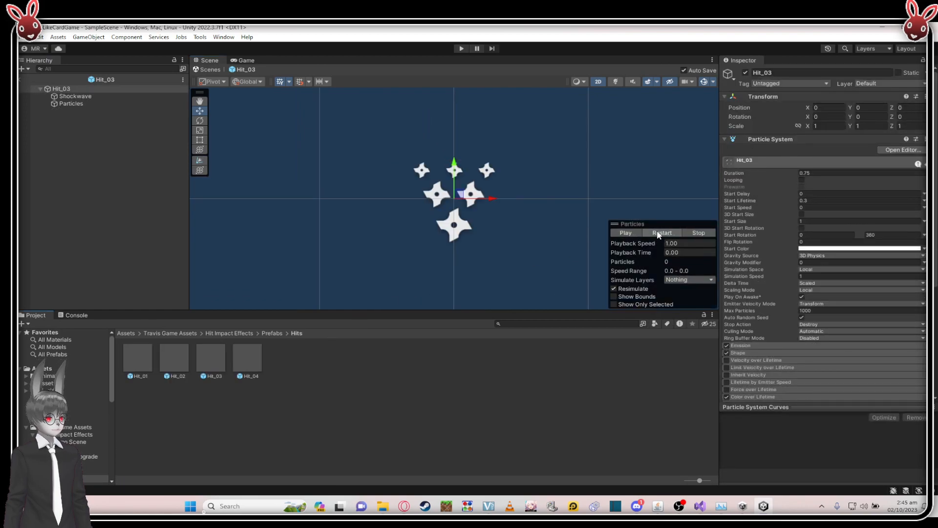
pyautogui.click(167, 367)
pyautogui.doubleClick(167, 368)
pyautogui.click(651, 233)
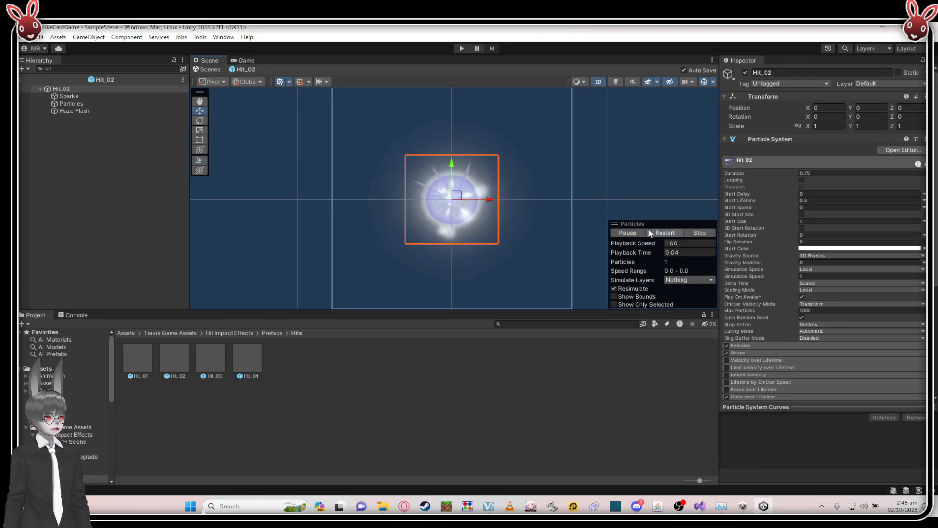
pyautogui.click(22, 79)
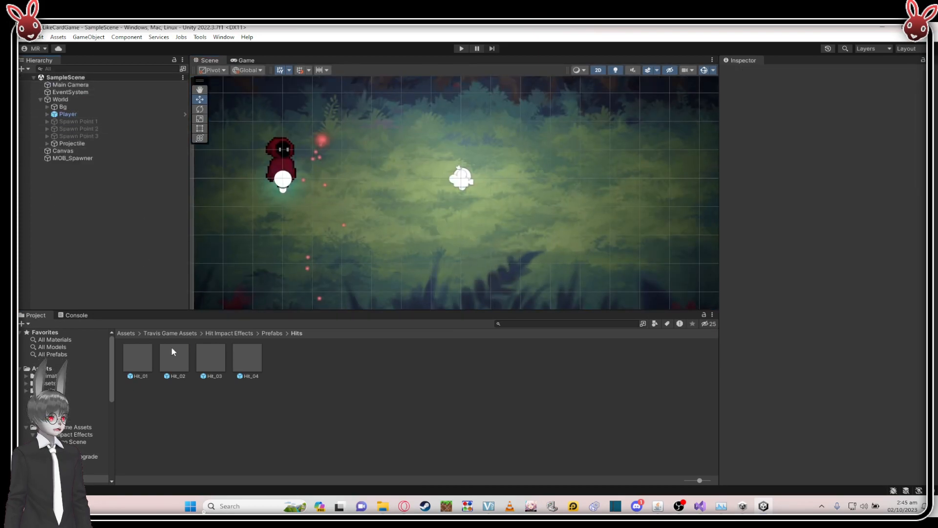
# - Check the Hit_02 prefab once more in prefab mode and go back to SampleScene
pyautogui.click(183, 366)
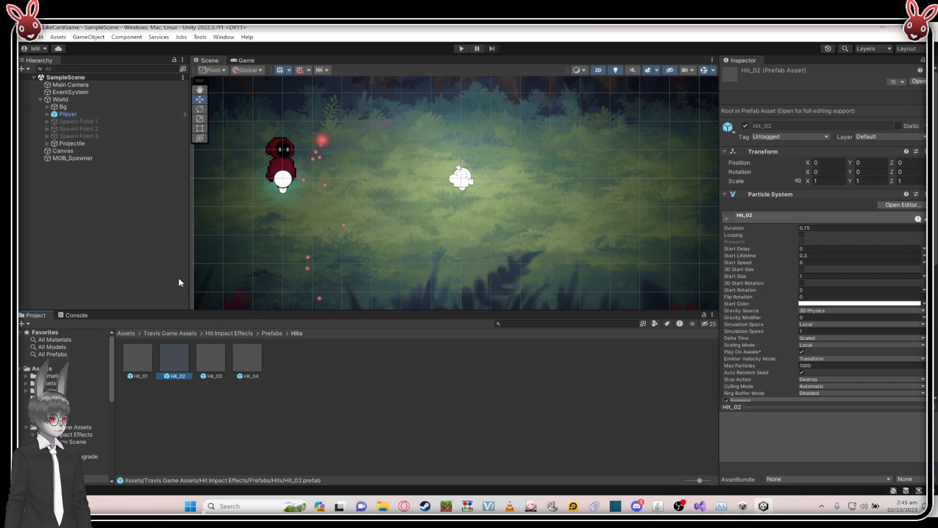
pyautogui.click(233, 413)
pyautogui.doubleClick(179, 355)
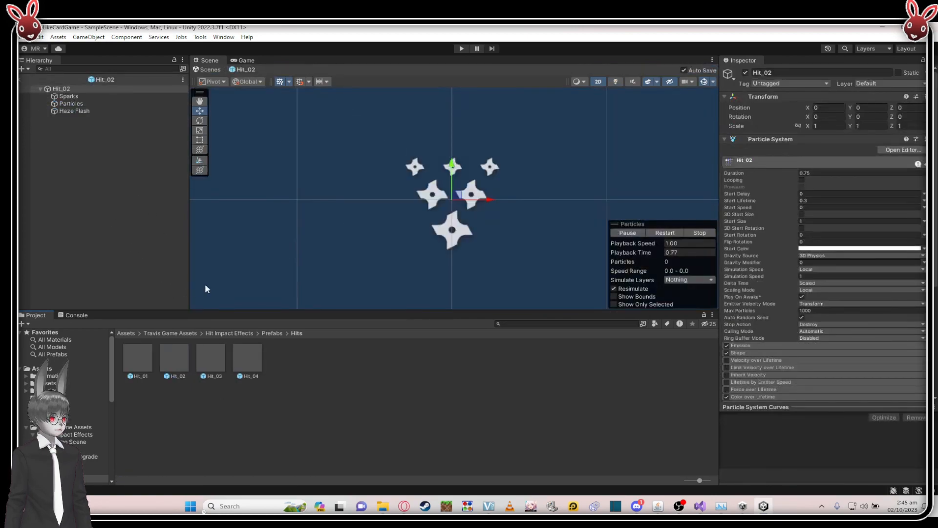
pyautogui.click(20, 79)
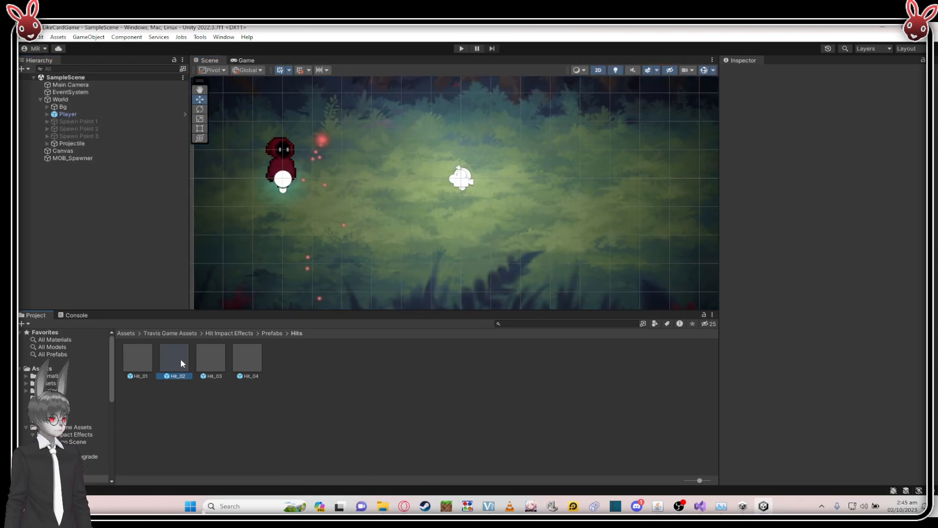
# - Add the Hit_02 prefab to the scene as a child of World, below Projectile, and unpack it completely
pyautogui.moveTo(86, 109); pyautogui.dragTo(89, 99)
pyautogui.click(99, 187)
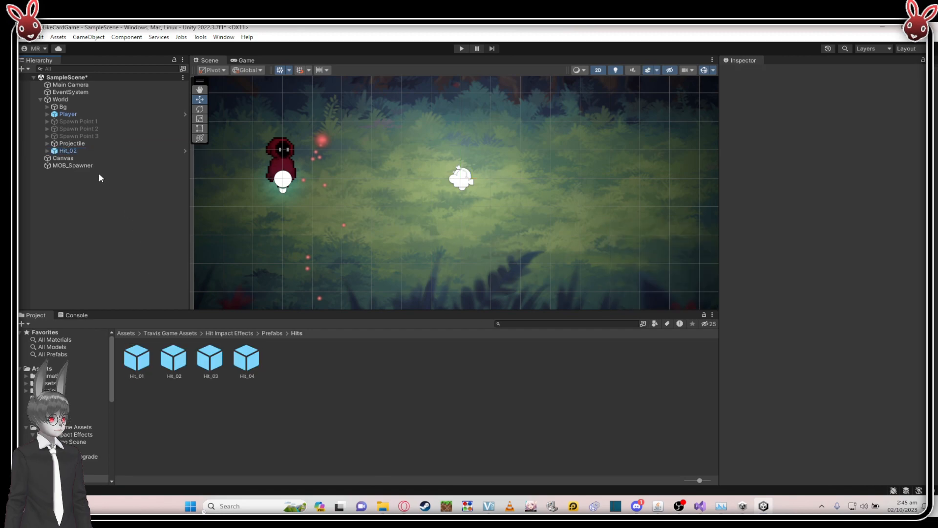
pyautogui.click(85, 149)
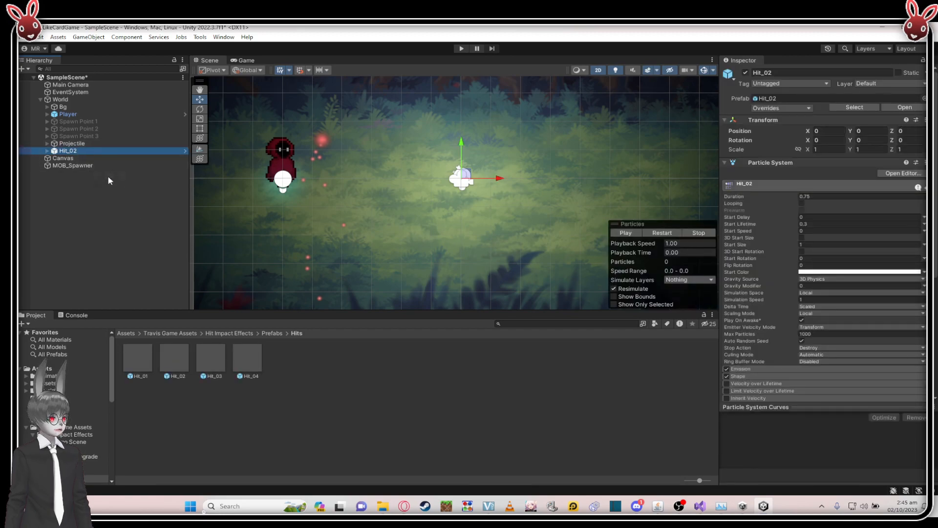
pyautogui.click(80, 180)
pyautogui.rightClick(68, 151)
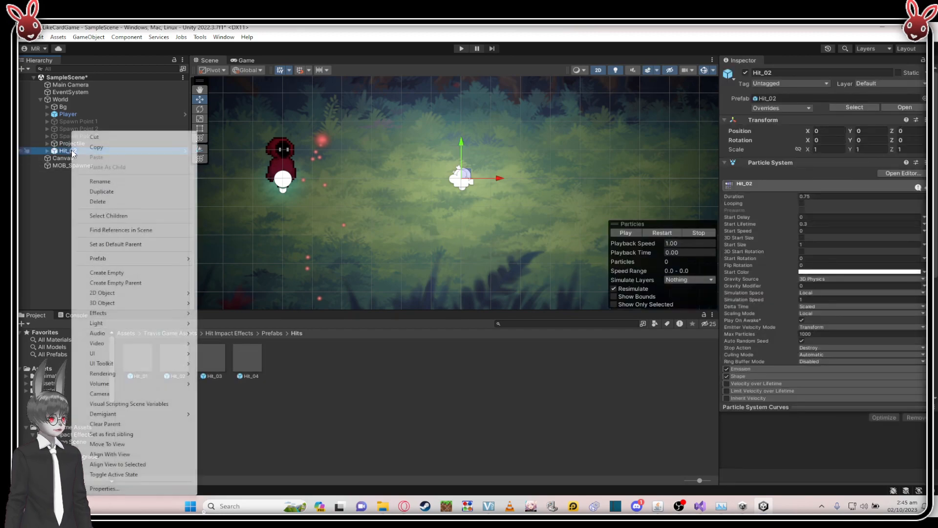
pyautogui.moveTo(141, 264)
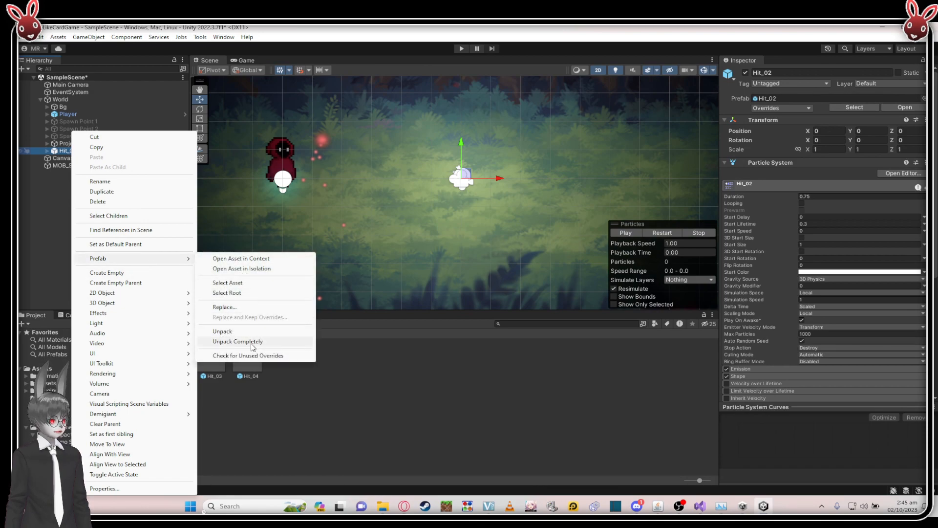
pyautogui.click(238, 341)
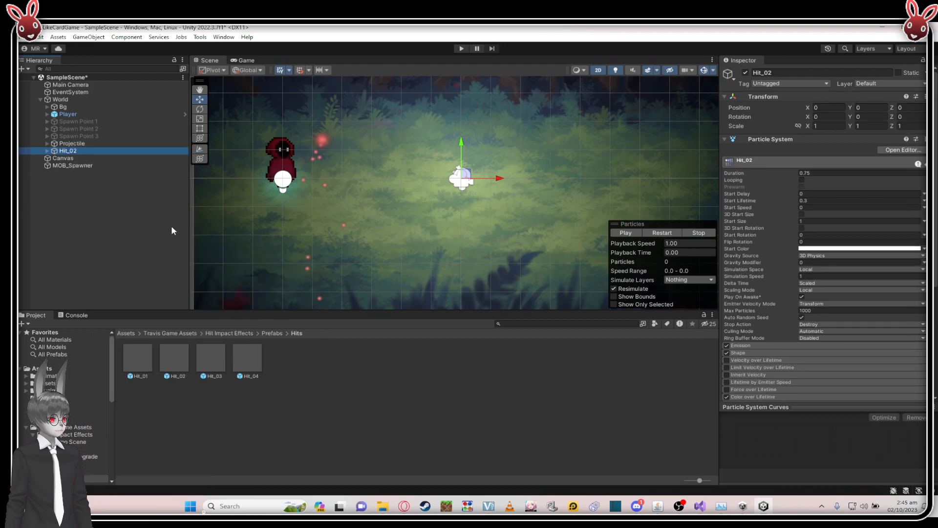
# - Compare the Projectile and Hit_02 particle objects in the scene, checking their particle settings and placement relative to the player
pyautogui.click(108, 201)
pyautogui.click(72, 151)
pyautogui.click(64, 158)
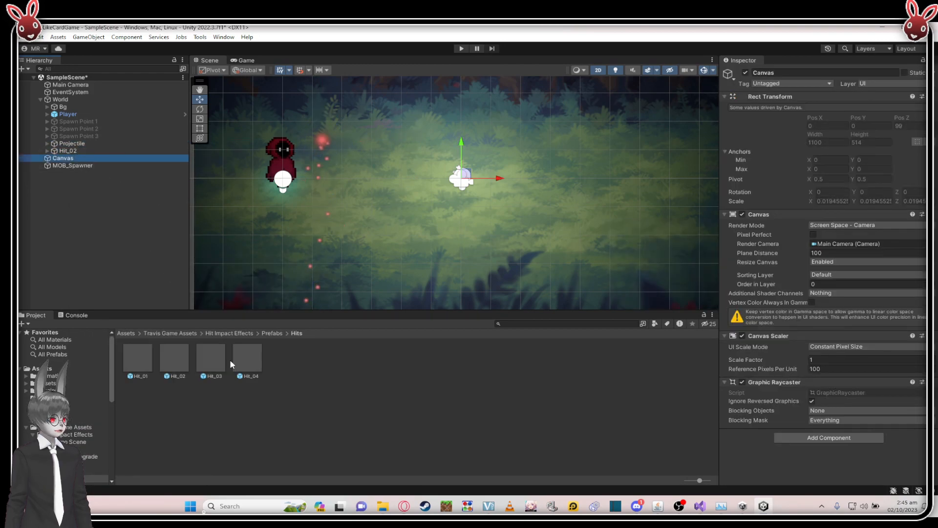
pyautogui.click(66, 143)
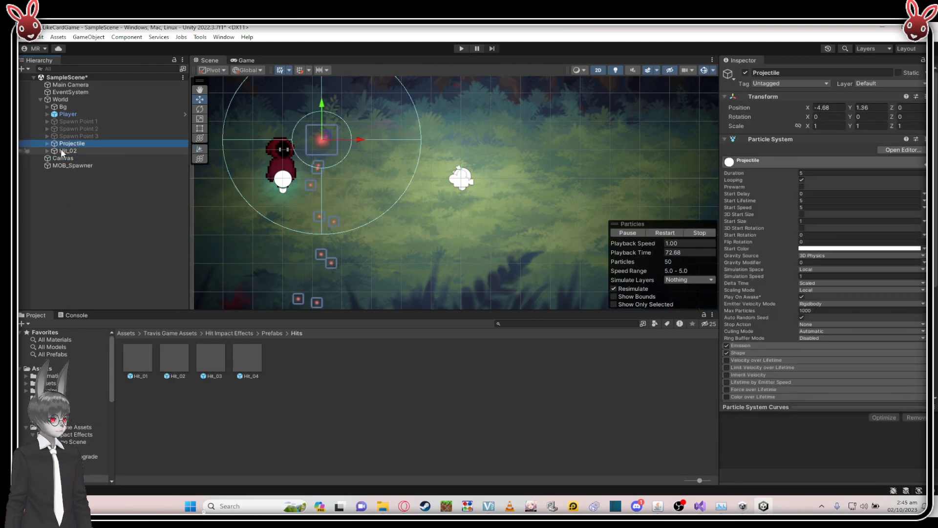
pyautogui.click(68, 151)
pyautogui.click(87, 146)
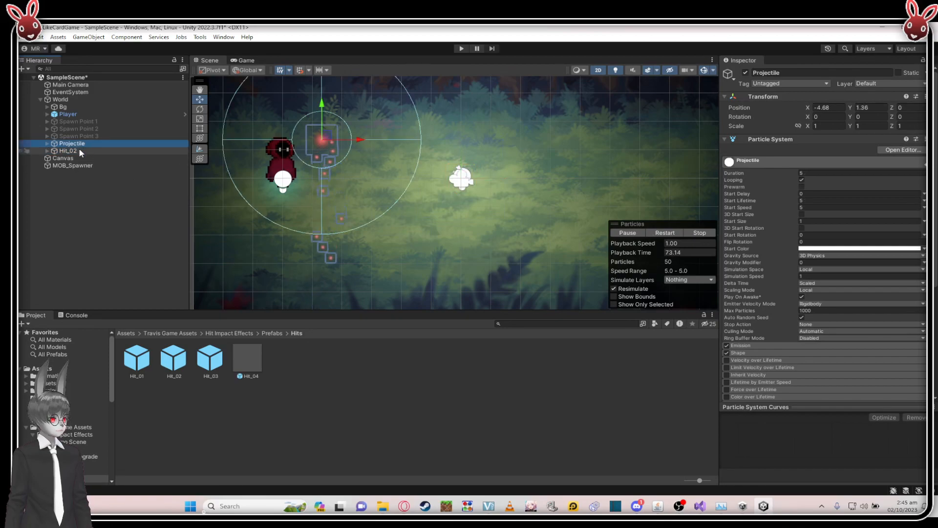
pyautogui.click(78, 149)
pyautogui.scroll(3, 290, 145)
pyautogui.scroll(-1, 366, 148)
pyautogui.moveTo(366, 148); pyautogui.dragTo(309, 154, button='middle')
pyautogui.scroll(3, 382, 172)
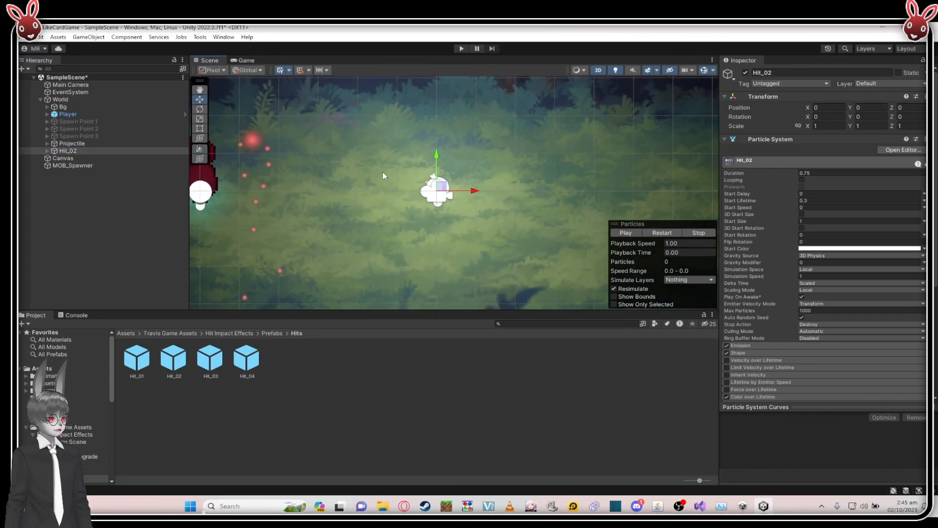
pyautogui.click(98, 143)
pyautogui.moveTo(421, 173); pyautogui.dragTo(495, 191, button='middle')
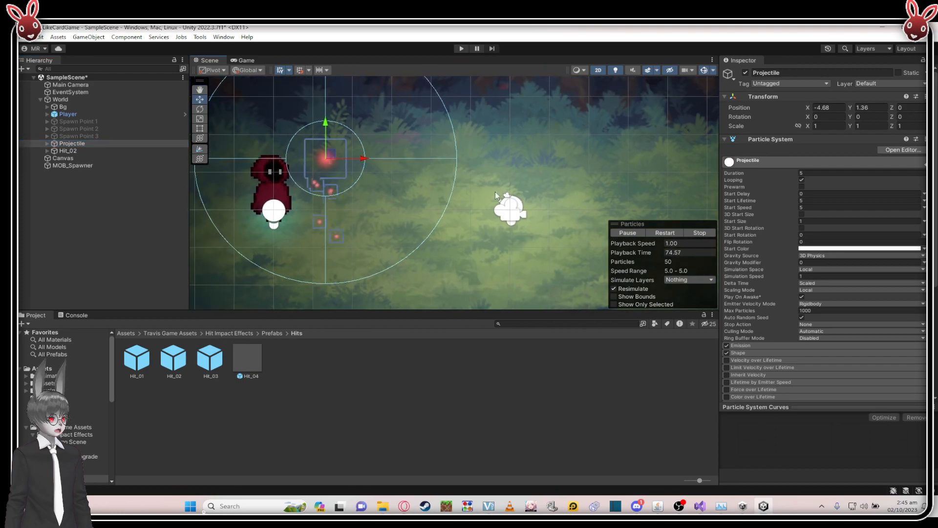
pyautogui.scroll(2, 341, 146)
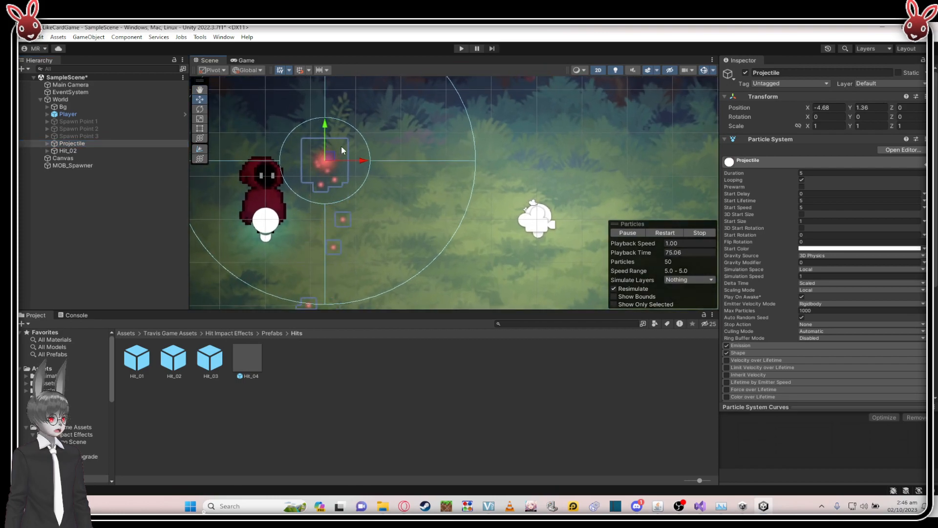
# - Save the Projectile scene object as a prefab in the Assets/PREFAB folder and check the new asset
pyautogui.click(125, 332)
pyautogui.click(180, 420)
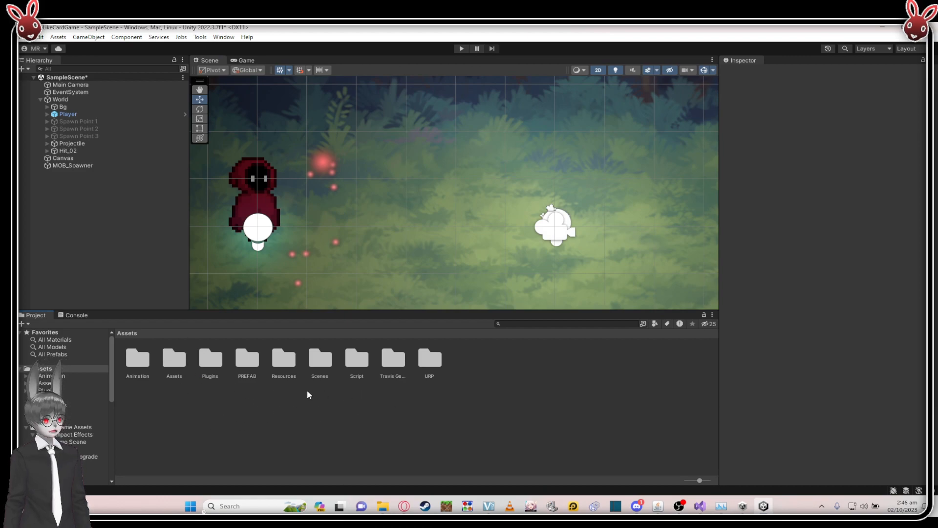
pyautogui.doubleClick(247, 359)
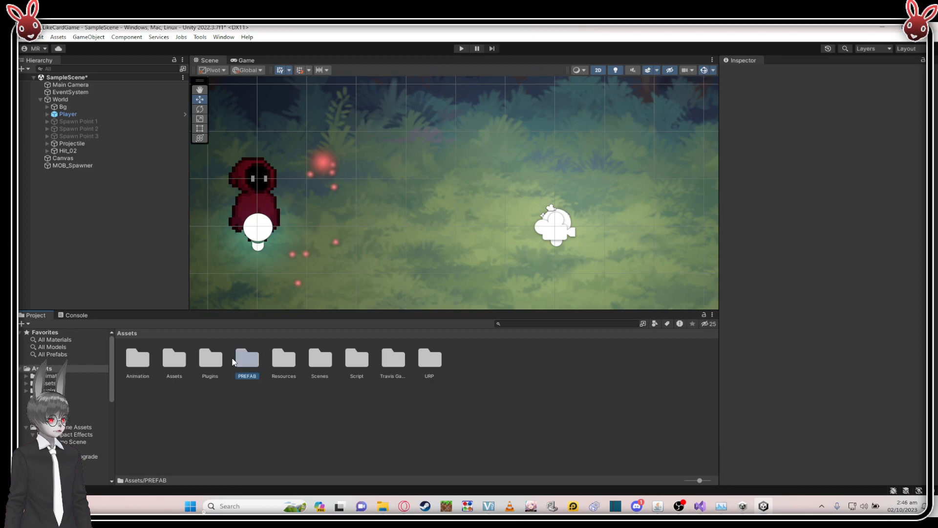
pyautogui.click(72, 143)
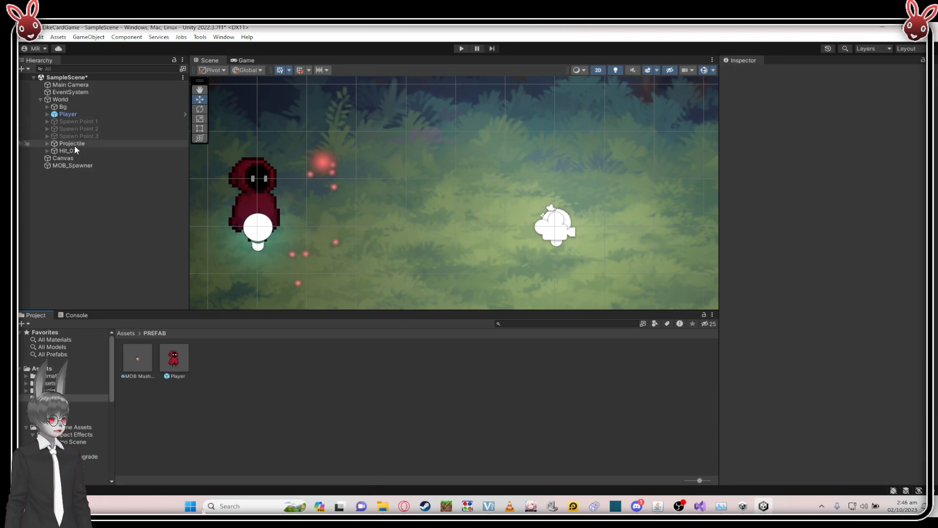
pyautogui.scroll(-3, 300, 245)
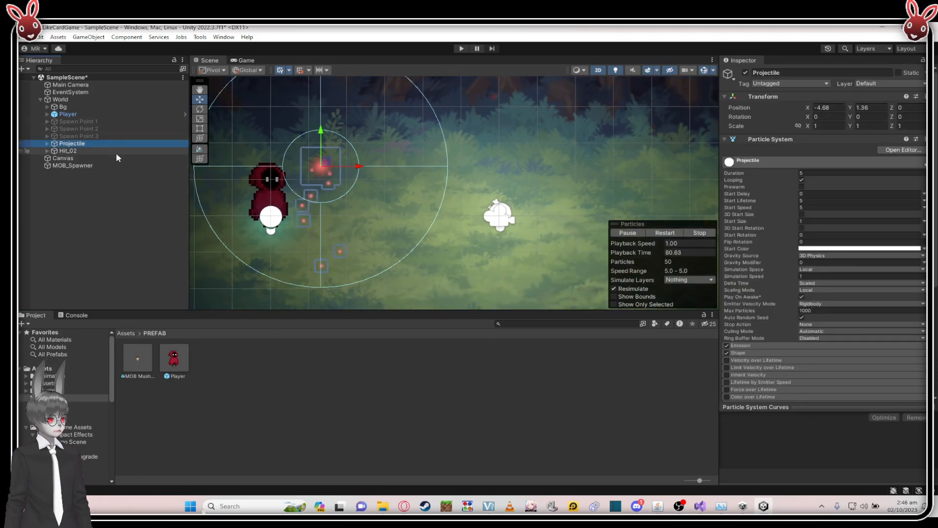
pyautogui.click(88, 136)
pyautogui.click(95, 143)
pyautogui.moveTo(82, 145); pyautogui.dragTo(269, 370)
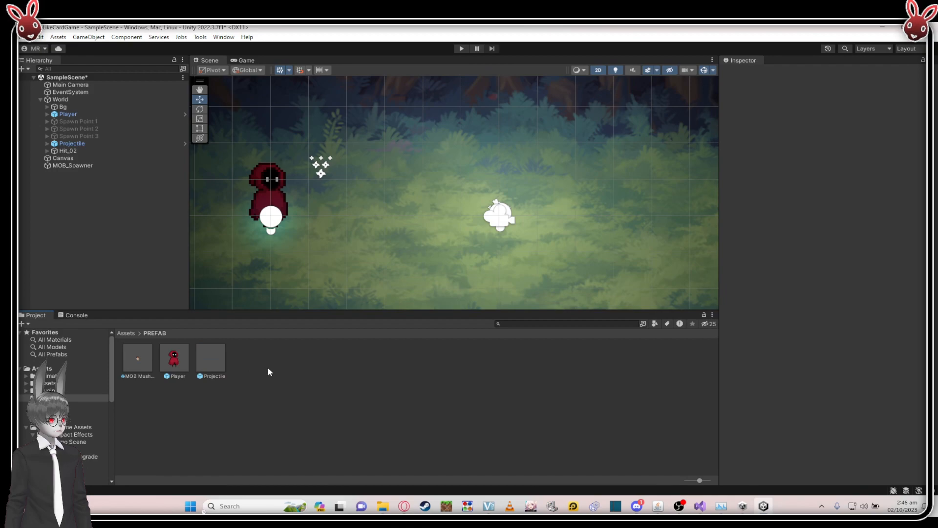
pyautogui.click(213, 352)
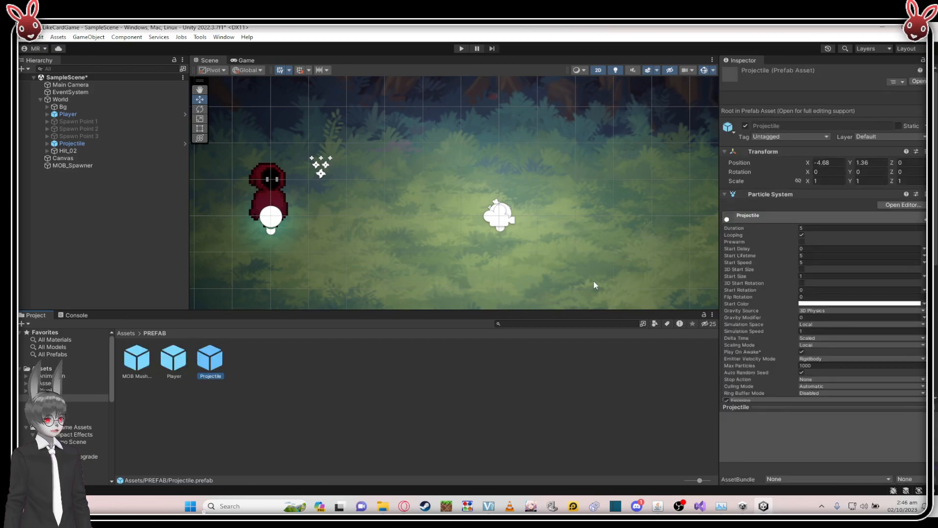
pyautogui.scroll(-2, 313, 186)
pyautogui.click(321, 357)
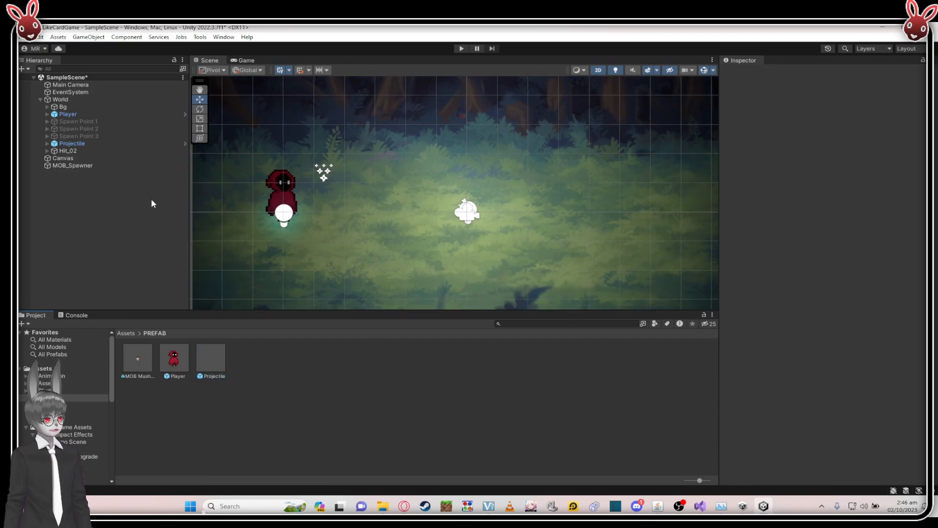
# - Create an Effects folder inside PREFAB and move the Projectile prefab into it
pyautogui.rightClick(273, 374)
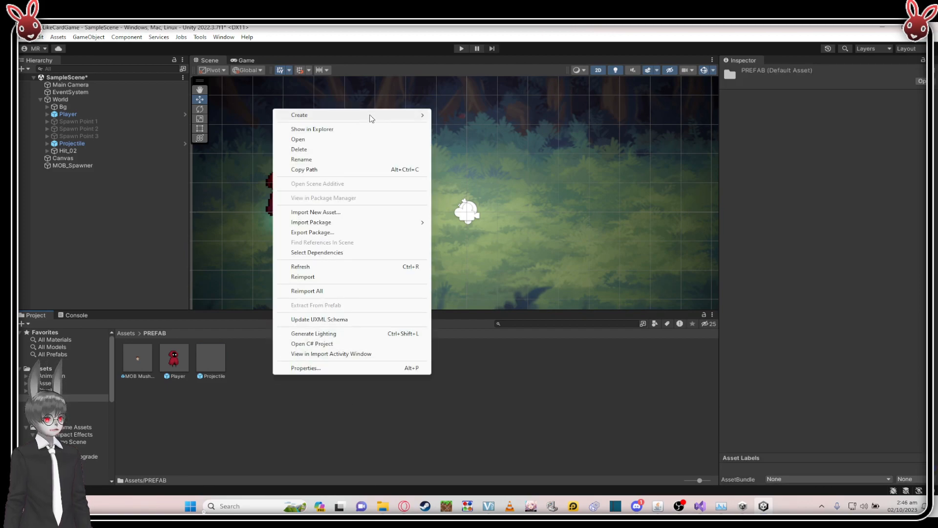
pyautogui.moveTo(371, 115)
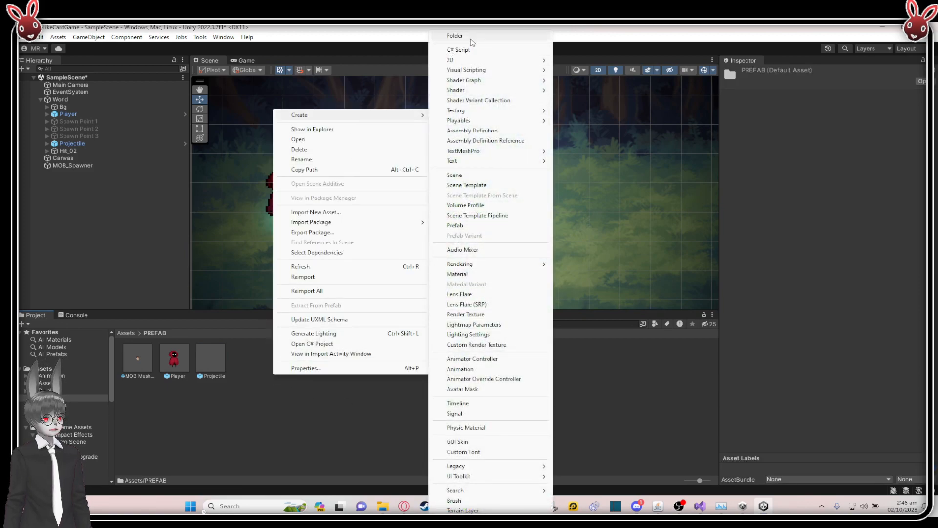
pyautogui.click(457, 35)
pyautogui.write('Effects')
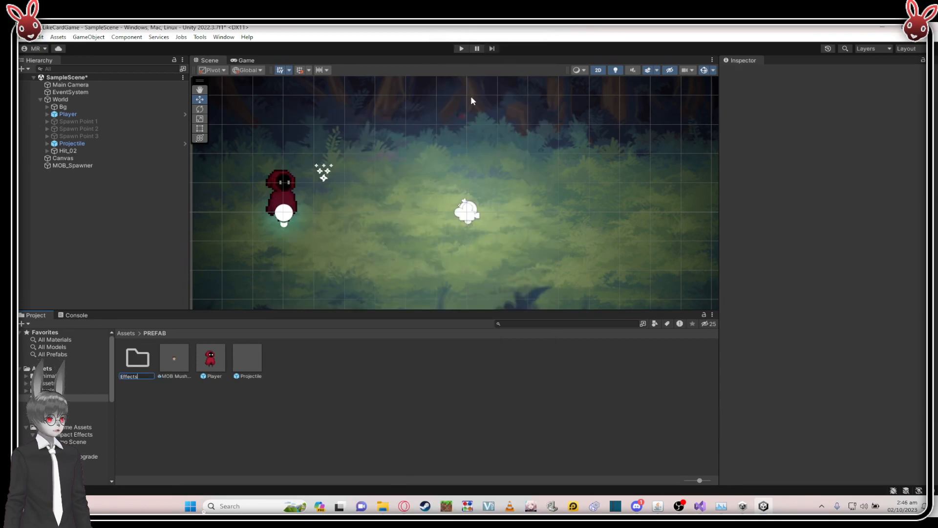
pyautogui.press('Return')
pyautogui.click(255, 385)
pyautogui.moveTo(262, 369); pyautogui.dragTo(147, 375)
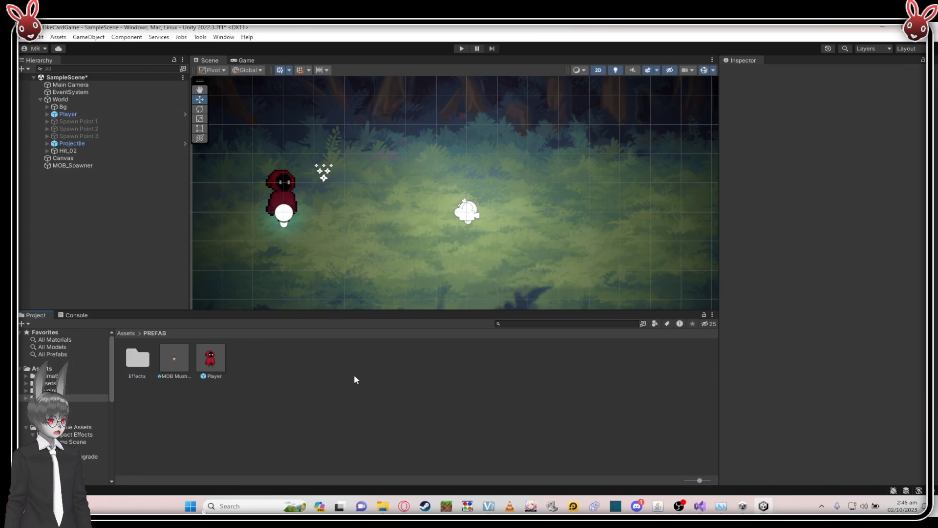
# - Select Hit_02 in the scene and replay its particle effect in the Scene view
pyautogui.click(76, 152)
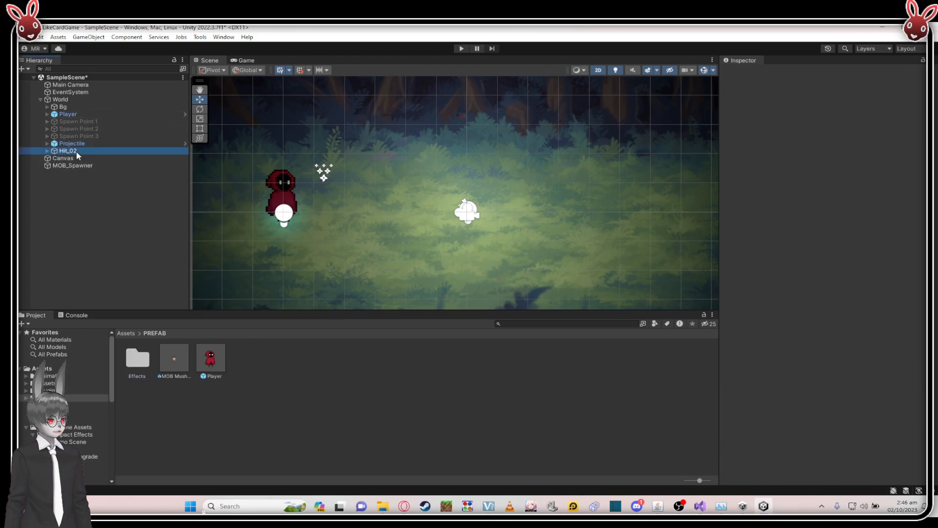
pyautogui.click(129, 370)
pyautogui.click(68, 150)
pyautogui.click(662, 233)
pyautogui.scroll(-1, 373, 145)
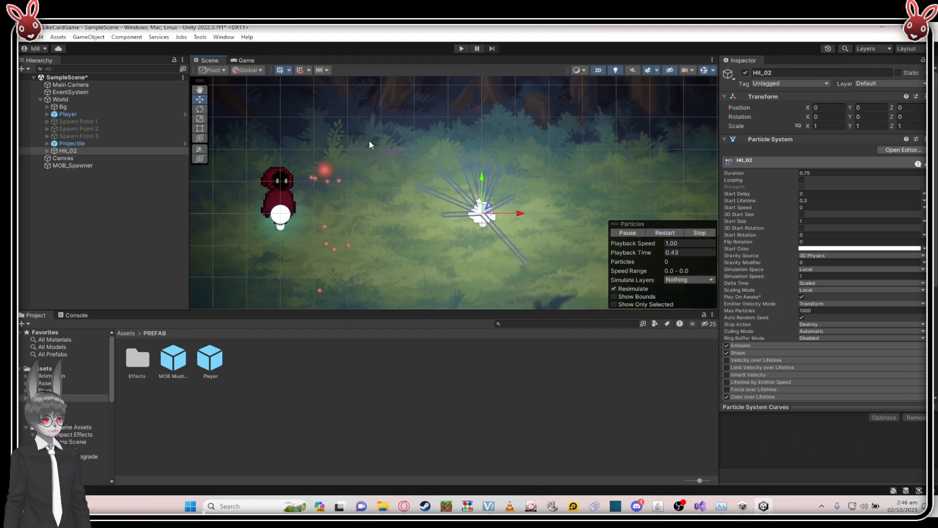
# - Dock the Game view below the Scene view and set its resolution to Full HD (1920x1080)
pyautogui.moveTo(249, 62); pyautogui.dragTo(242, 324)
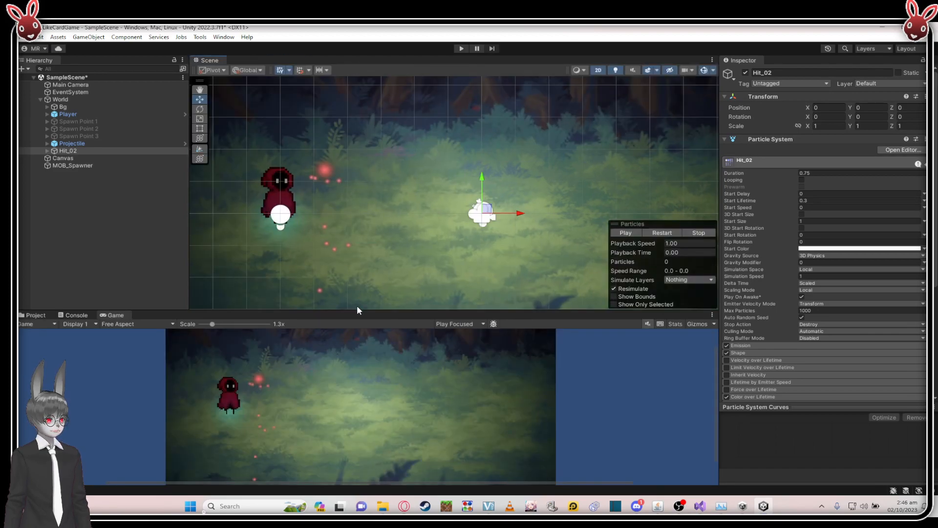
pyautogui.click(141, 324)
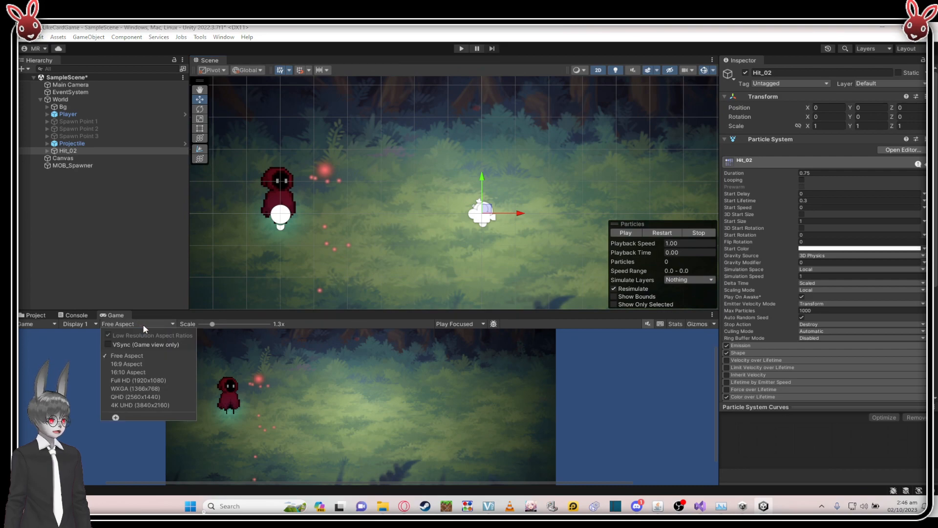
pyautogui.click(150, 379)
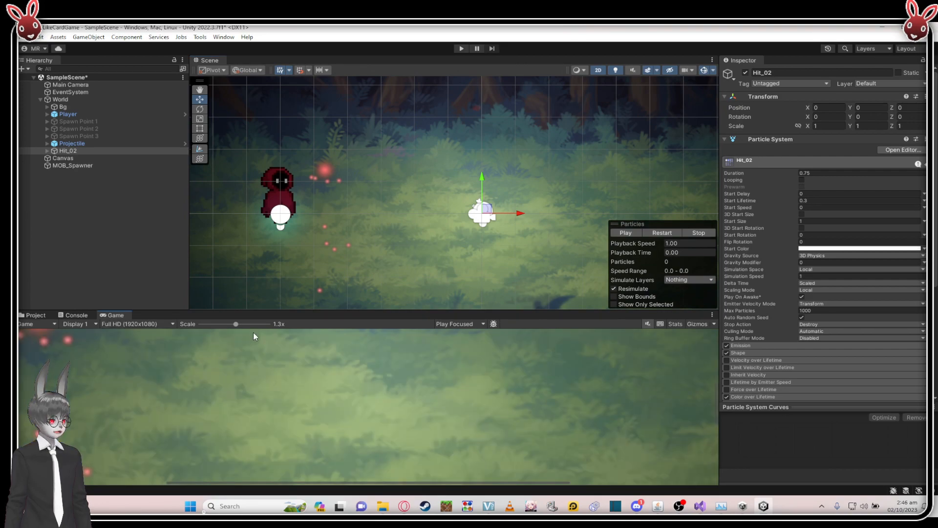
pyautogui.scroll(-6, 313, 394)
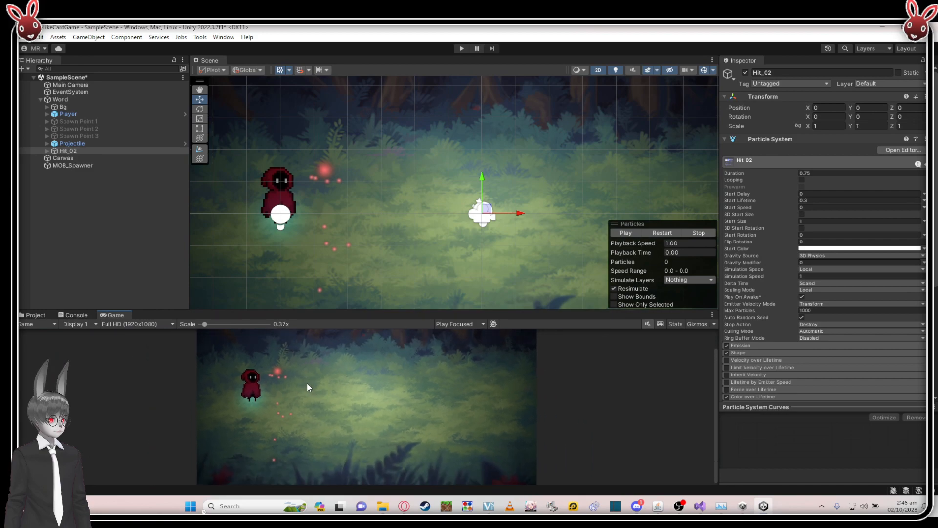
pyautogui.scroll(-1, 310, 381)
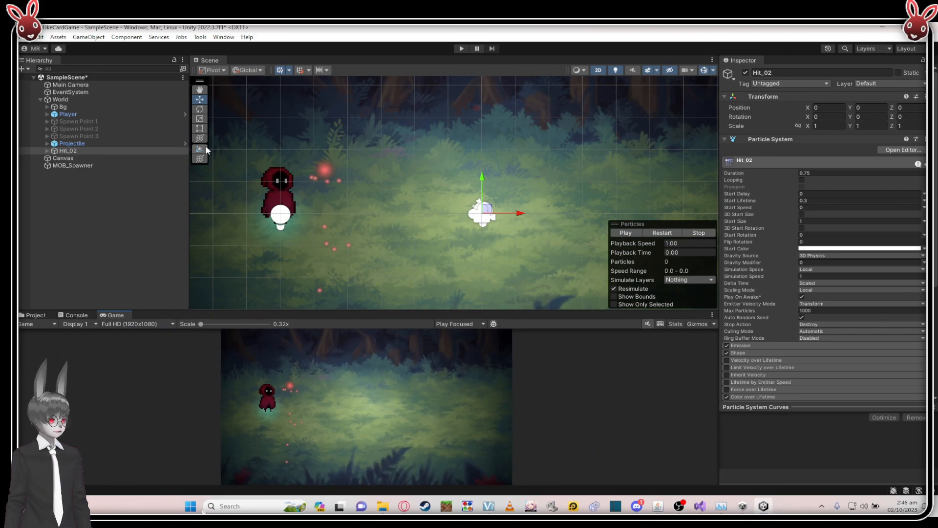
# - Replay the Hit_02 effect several times to compare it in the Scene and Game views
pyautogui.click(665, 233)
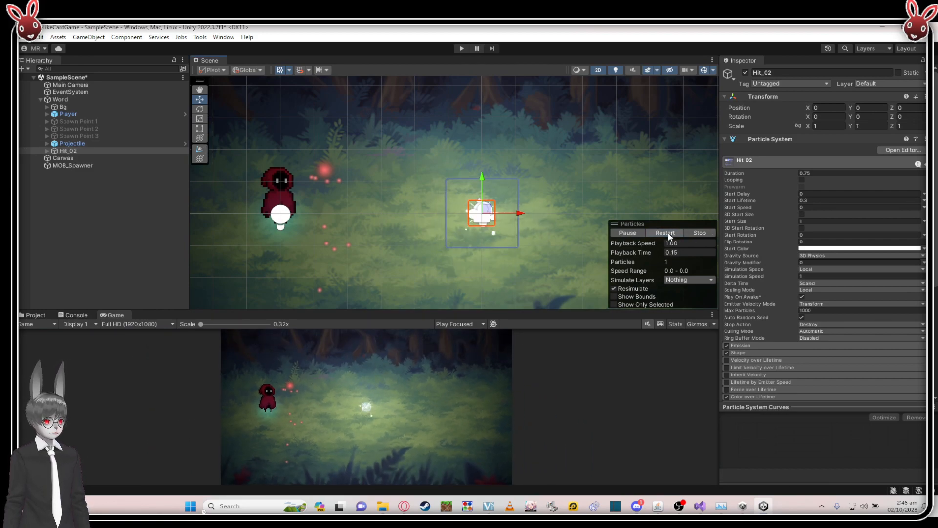
pyautogui.click(667, 234)
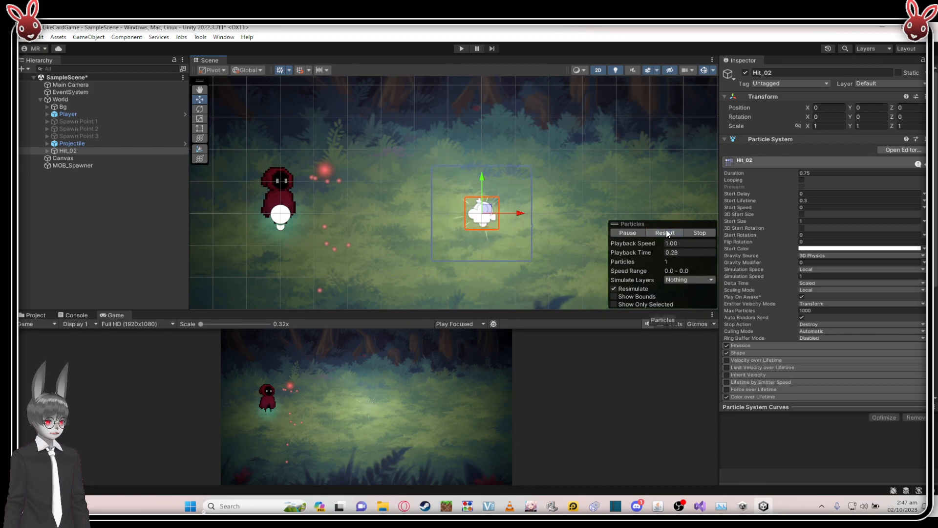
pyautogui.click(667, 234)
# - Move Hit_02 horizontally to about X -2.29, between the player and the scene centre, replaying its effect at the positions tried
pyautogui.scroll(-4, 413, 111)
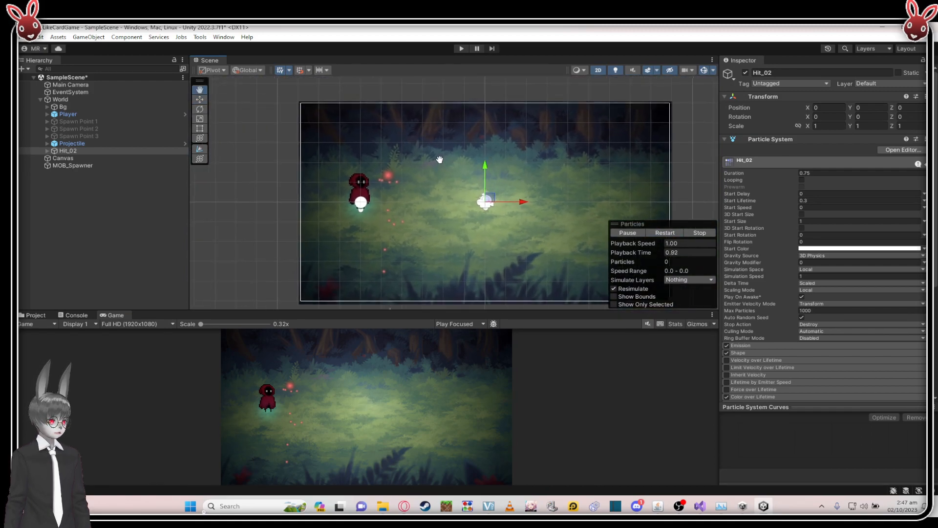
pyautogui.moveTo(526, 205); pyautogui.dragTo(314, 204)
pyautogui.click(662, 234)
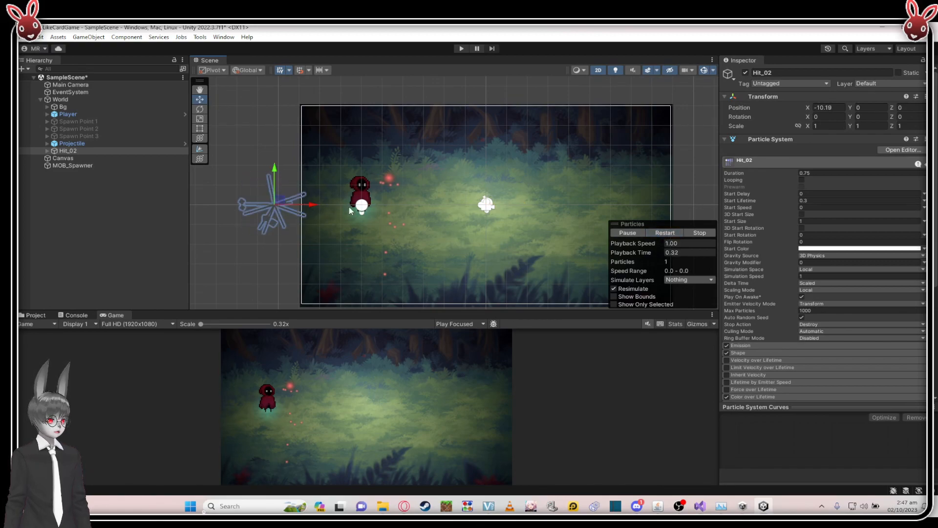
pyautogui.moveTo(312, 204); pyautogui.dragTo(465, 204)
pyautogui.click(671, 235)
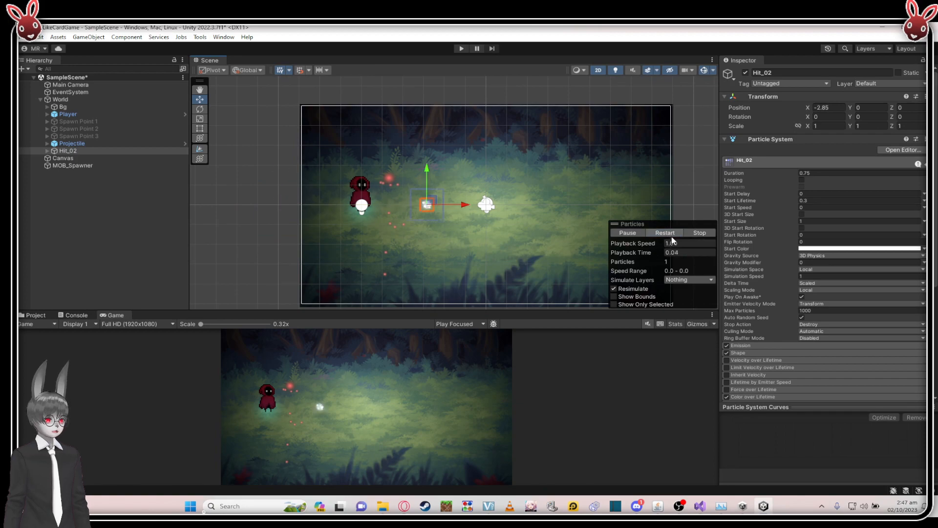
pyautogui.scroll(1, 459, 222)
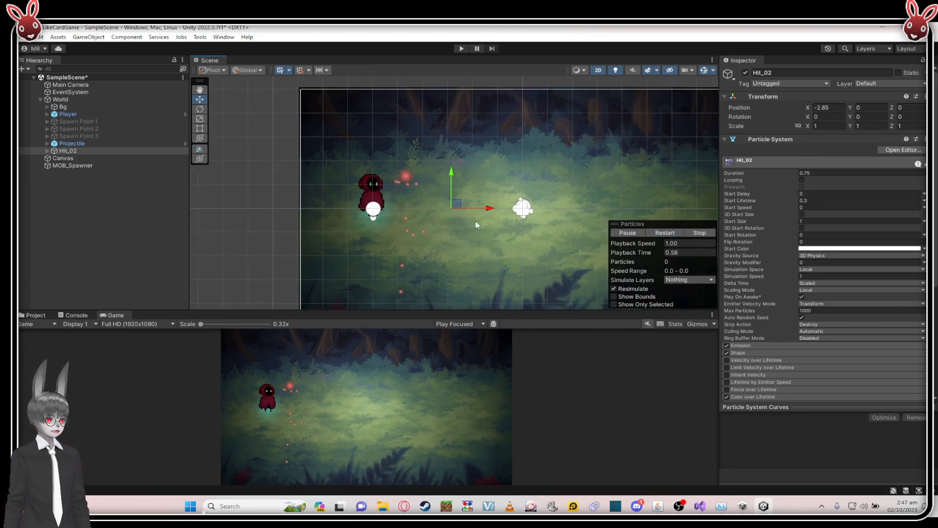
pyautogui.scroll(2, 472, 221)
pyautogui.moveTo(476, 206)
pyautogui.mouseDown()
pyautogui.moveTo(527, 206)
pyautogui.moveTo(489, 211)
pyautogui.mouseUp()
pyautogui.click(663, 233)
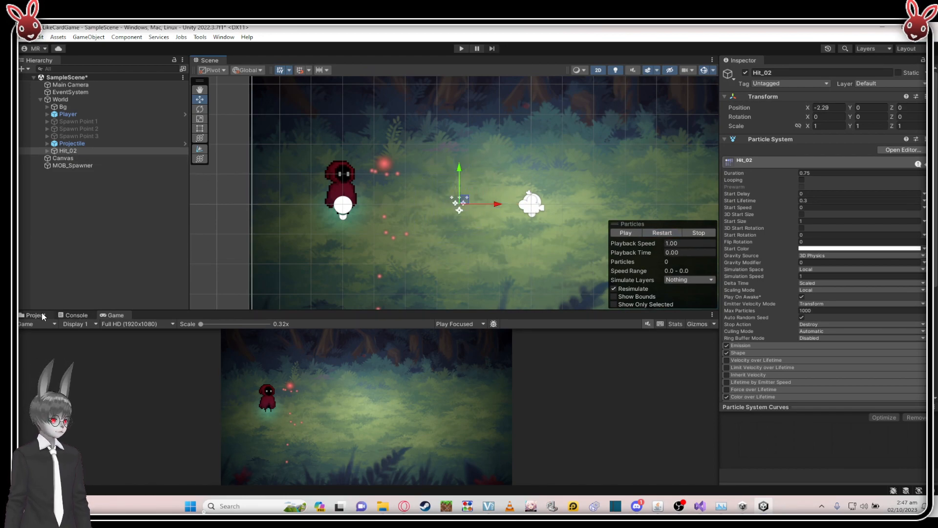
# - Dock the Game view back beside the Scene view and save Hit_02 as a prefab in the PREFAB/Effects folder
pyautogui.moveTo(108, 315); pyautogui.dragTo(262, 130)
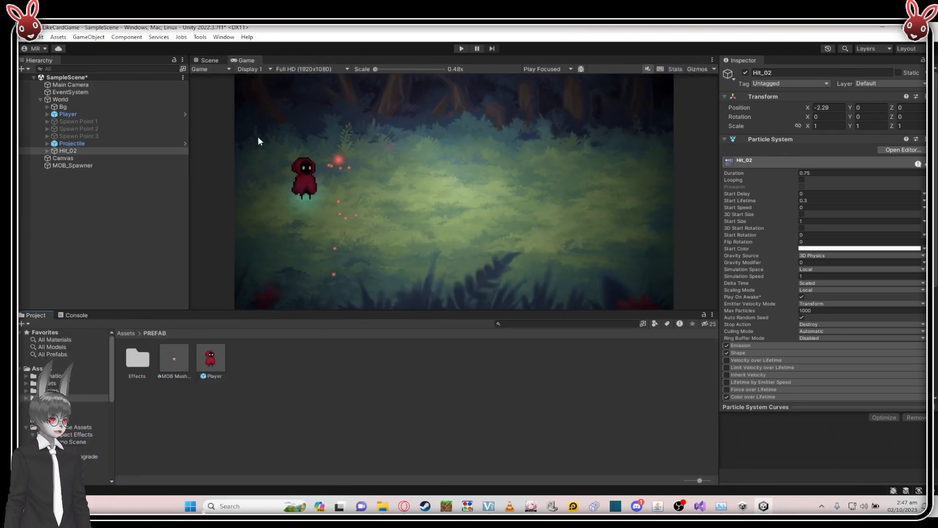
pyautogui.click(269, 383)
pyautogui.doubleClick(137, 356)
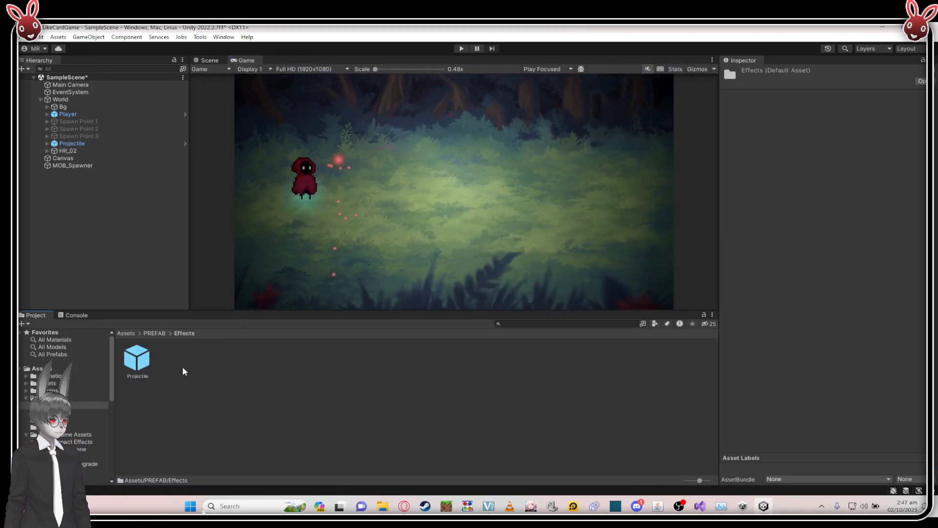
pyautogui.moveTo(67, 151); pyautogui.dragTo(218, 382)
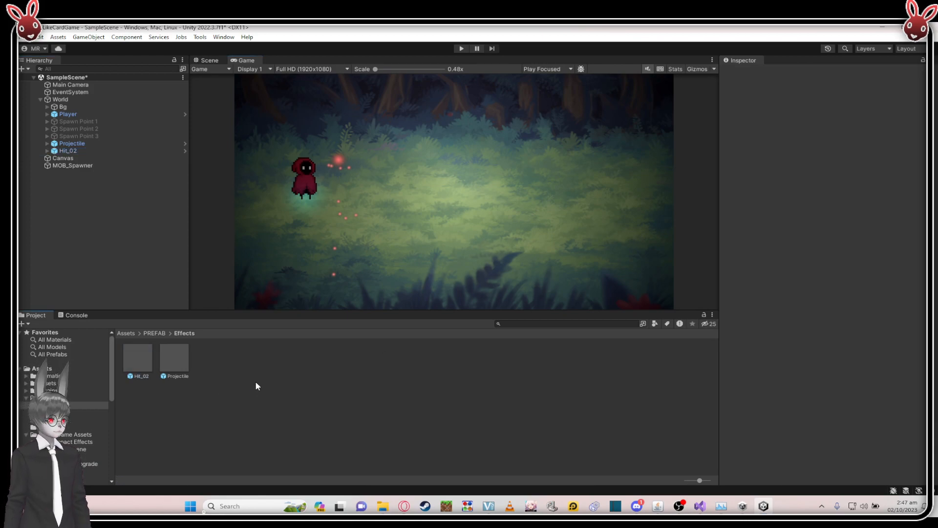
pyautogui.click(140, 366)
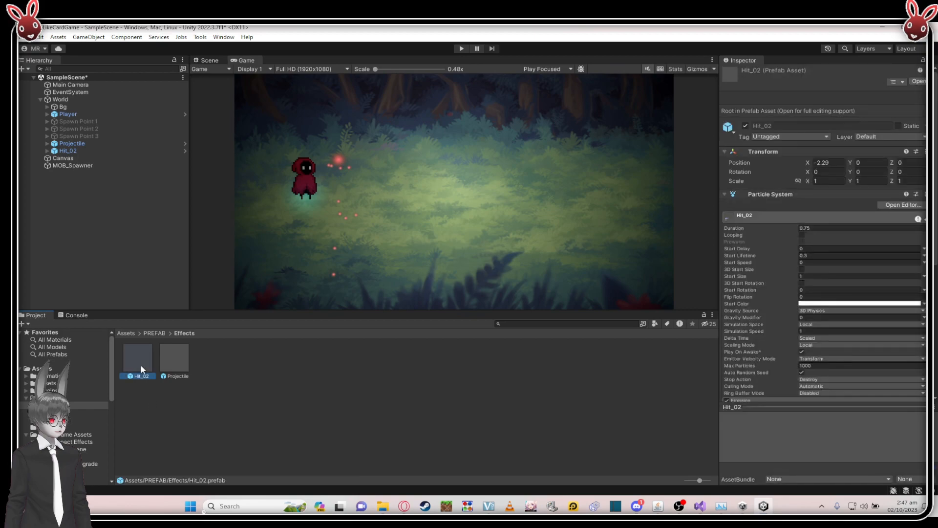
# - Rename the Hit_02 prefab in the Effects folder as VFX 1
pyautogui.click(155, 403)
pyautogui.click(143, 368)
pyautogui.click(147, 376)
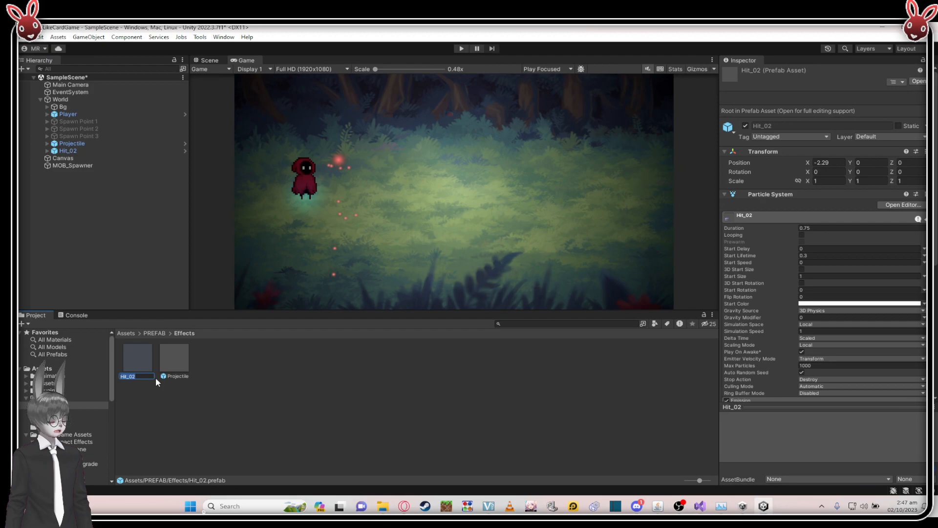
pyautogui.press('BackSpace')
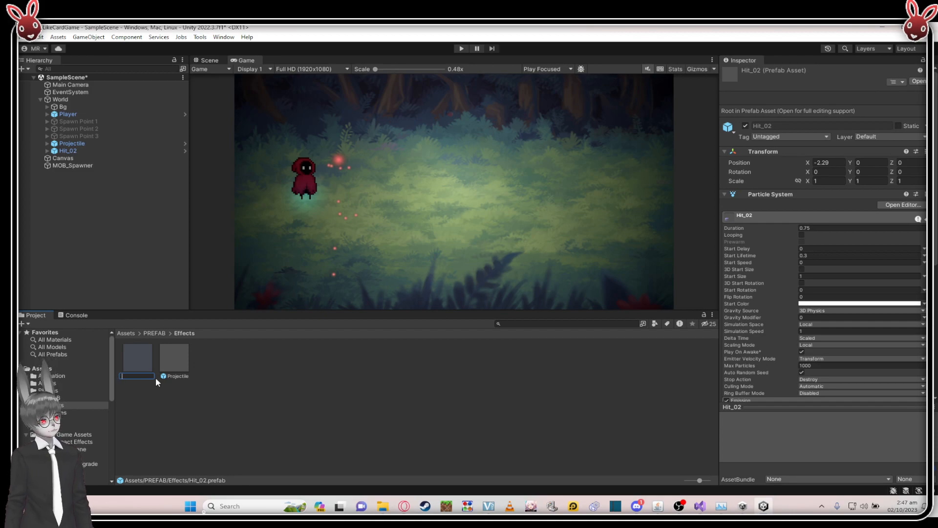
pyautogui.write('Effect')
pyautogui.press('BackSpace')
pyautogui.press('BackSpace')
pyautogui.press('BackSpace')
pyautogui.press('BackSpace')
pyautogui.press('BackSpace')
pyautogui.press('BackSpace')
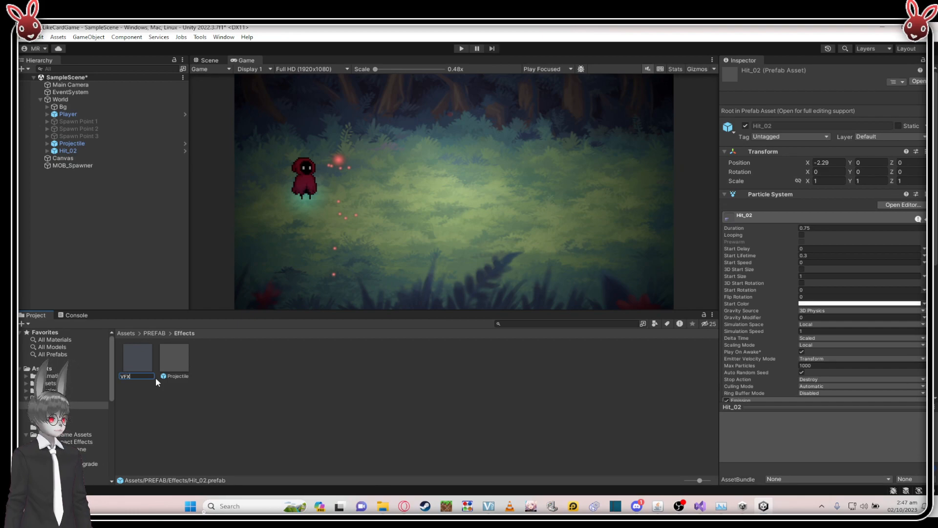
pyautogui.press('Return')
pyautogui.click(264, 397)
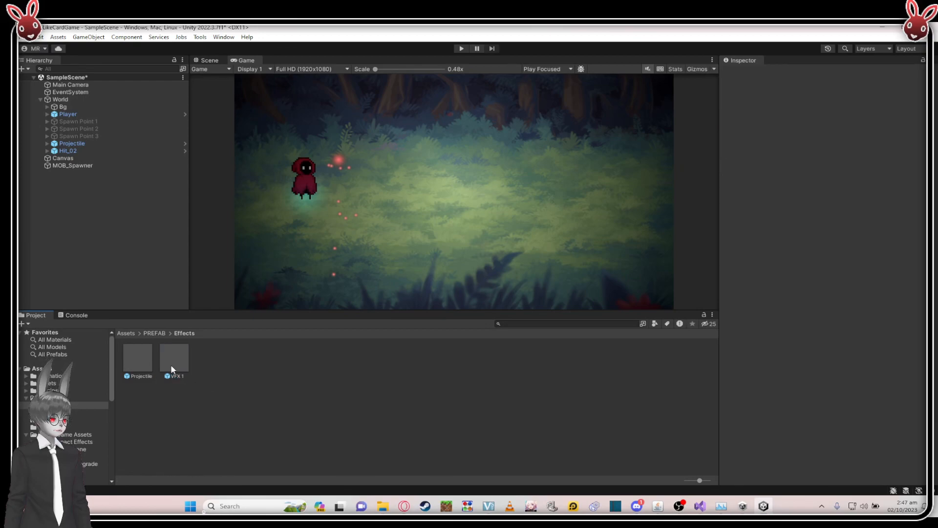
# - Save the scene and play-test the game with the effects in it, ending play mode when done
pyautogui.scroll(2, 360, 195)
pyautogui.scroll(-2, 367, 194)
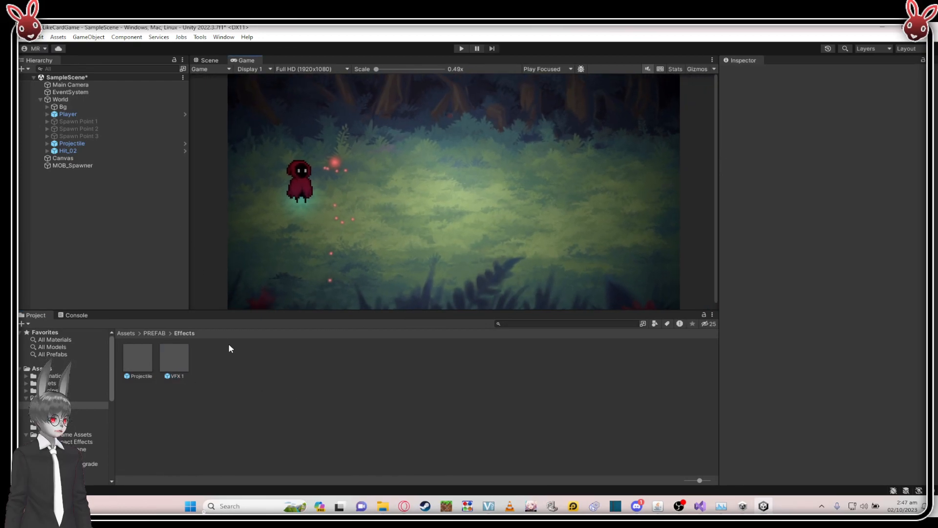
pyautogui.scroll(1, 353, 157)
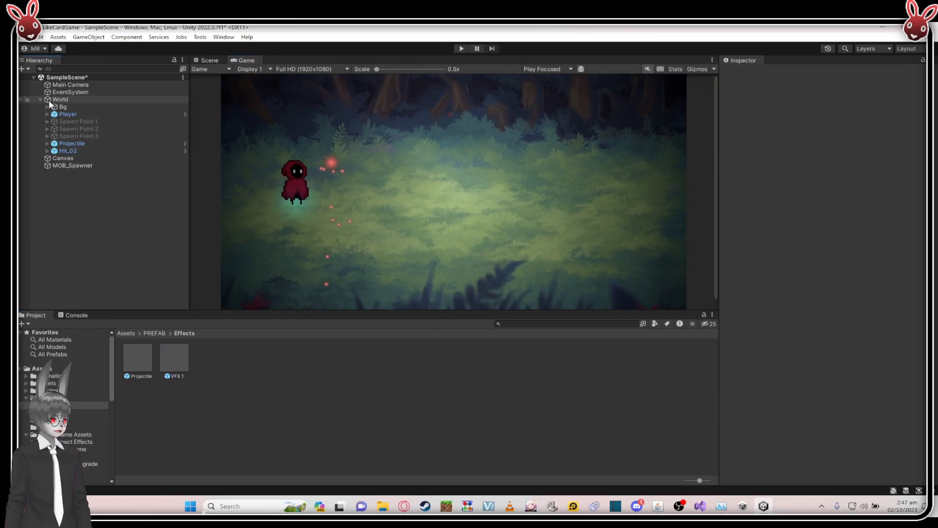
pyautogui.hotkey('ctrl', 's')
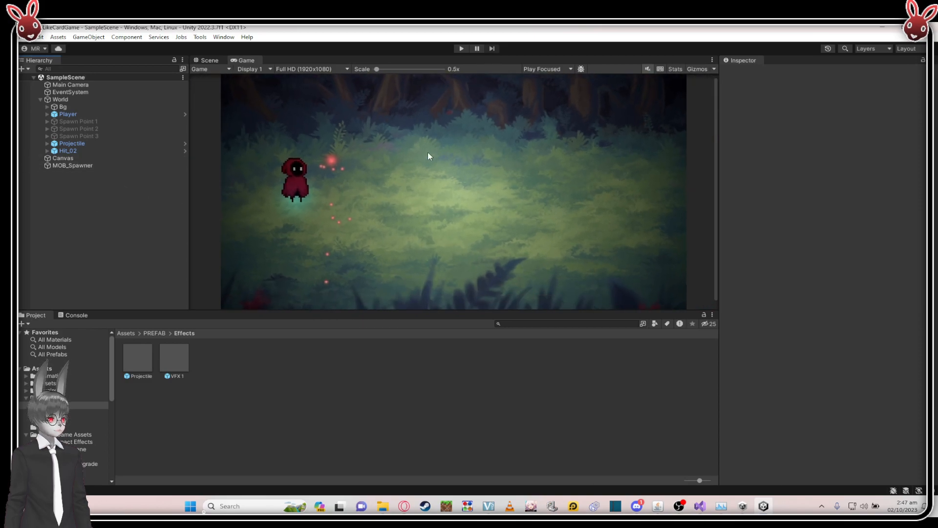
pyautogui.scroll(3, 453, 141)
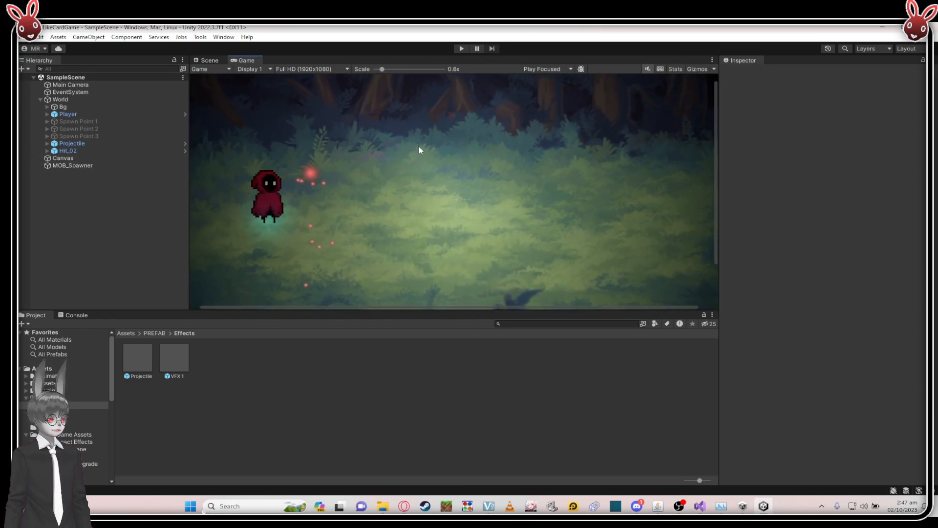
pyautogui.click(461, 48)
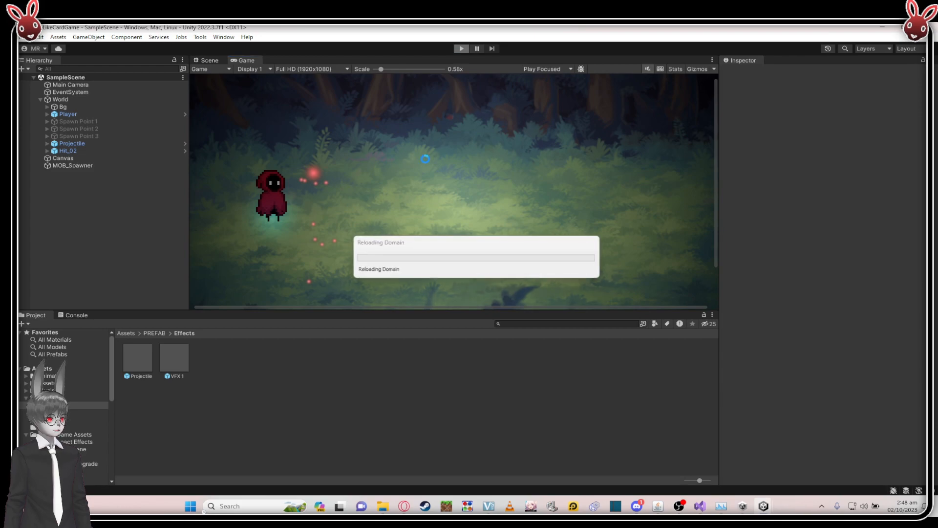
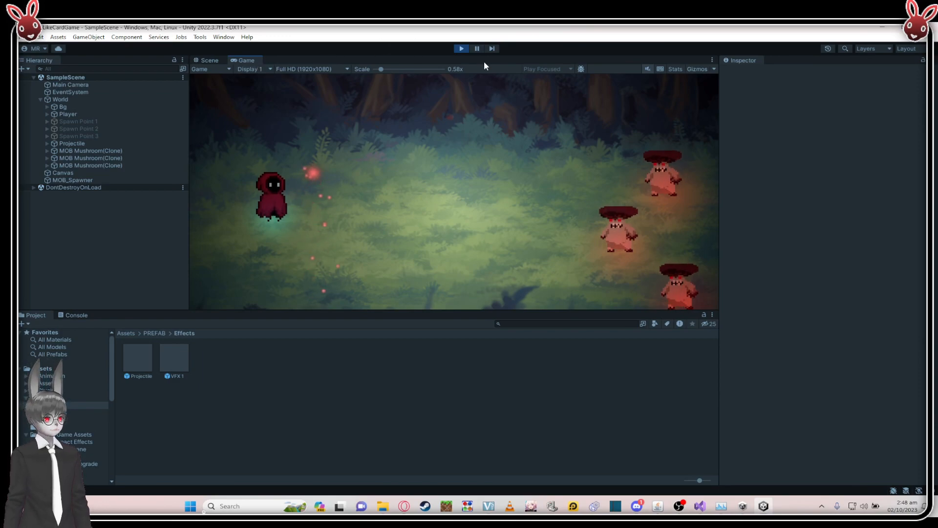
pyautogui.click(461, 49)
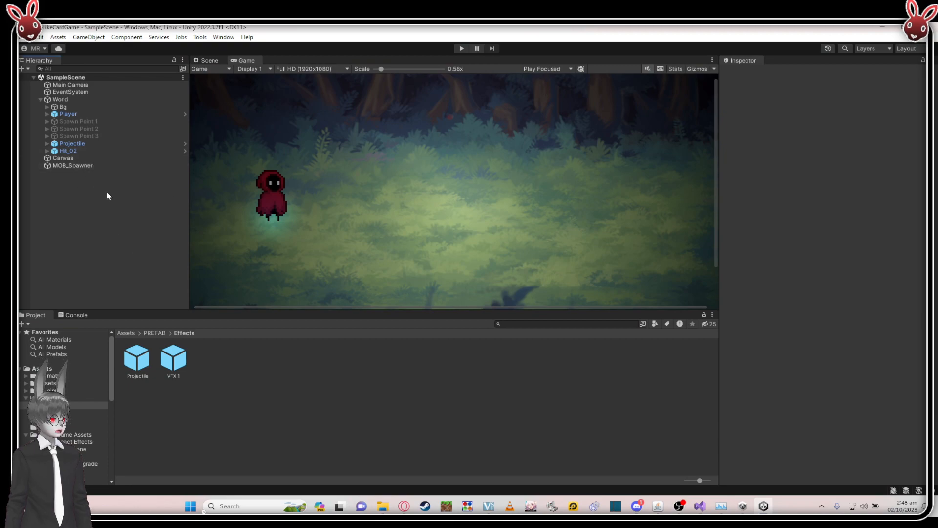
# - Delete the Projectile and Hit_02 objects from the scene hierarchy
pyautogui.click(95, 145)
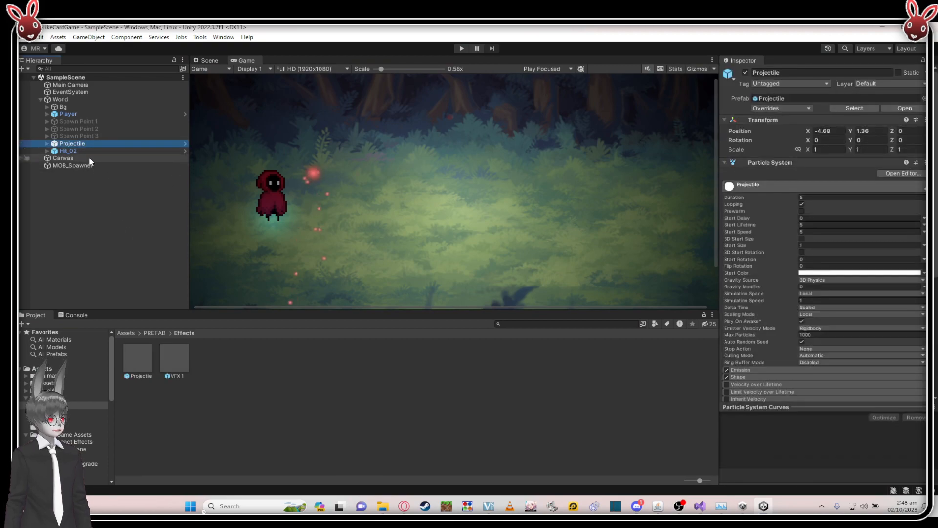
pyautogui.keyDown('ctrl'); pyautogui.click(96, 149); pyautogui.keyUp('ctrl')
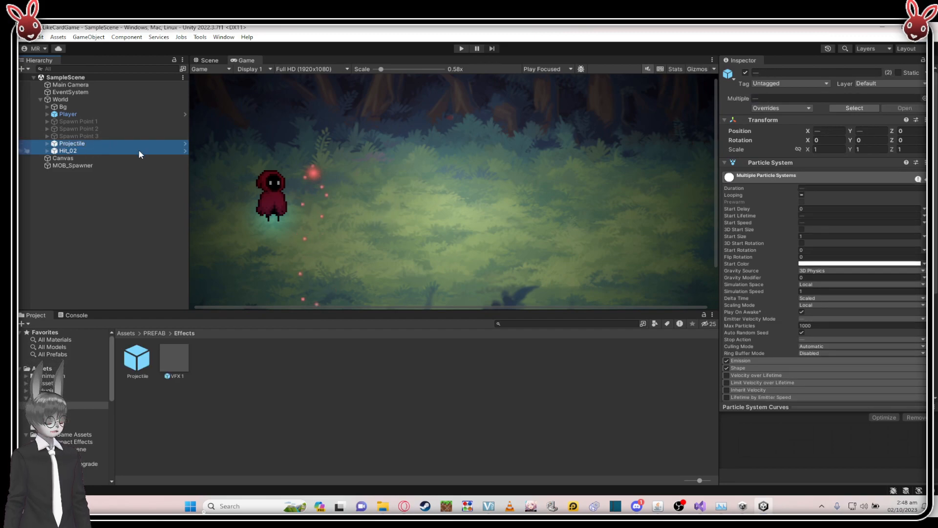
pyautogui.press('Delete')
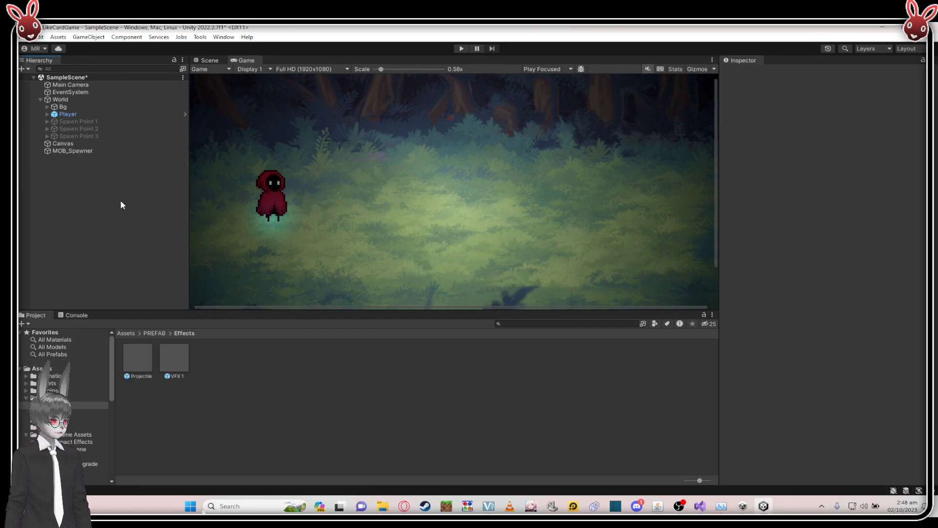
# - Create an empty game object at the scene's root level and name it Game_Caster
pyautogui.rightClick(88, 179)
pyautogui.click(73, 175)
pyautogui.rightClick(72, 176)
pyautogui.click(117, 303)
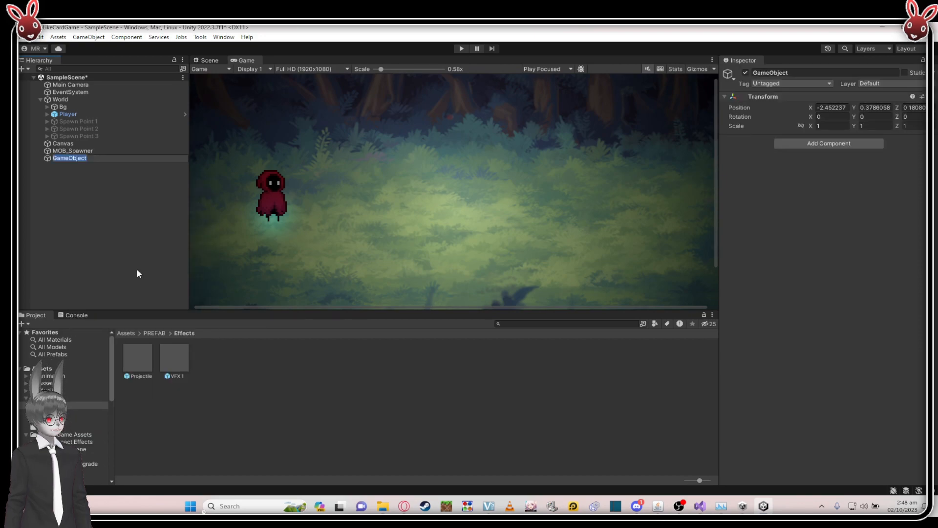
pyautogui.press('BackSpace')
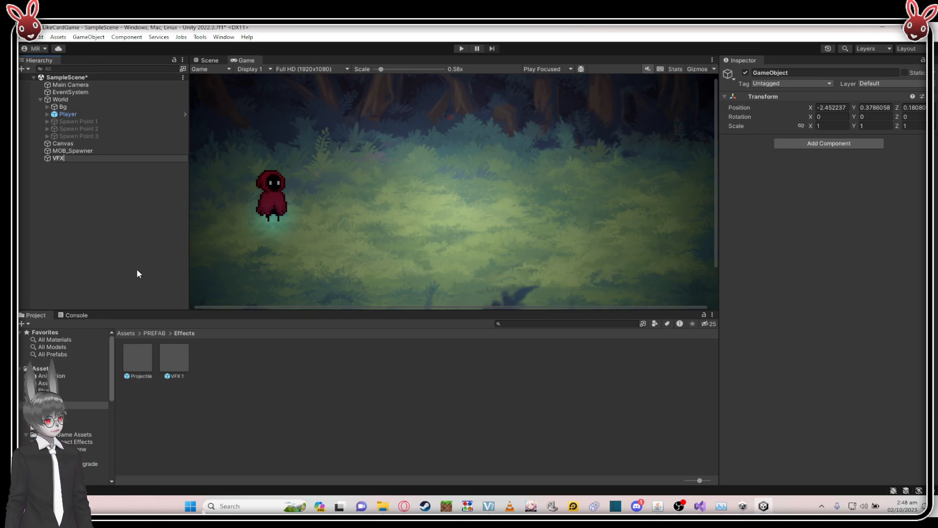
pyautogui.hotkey('ctrl', 'a')
pyautogui.press('BackSpace')
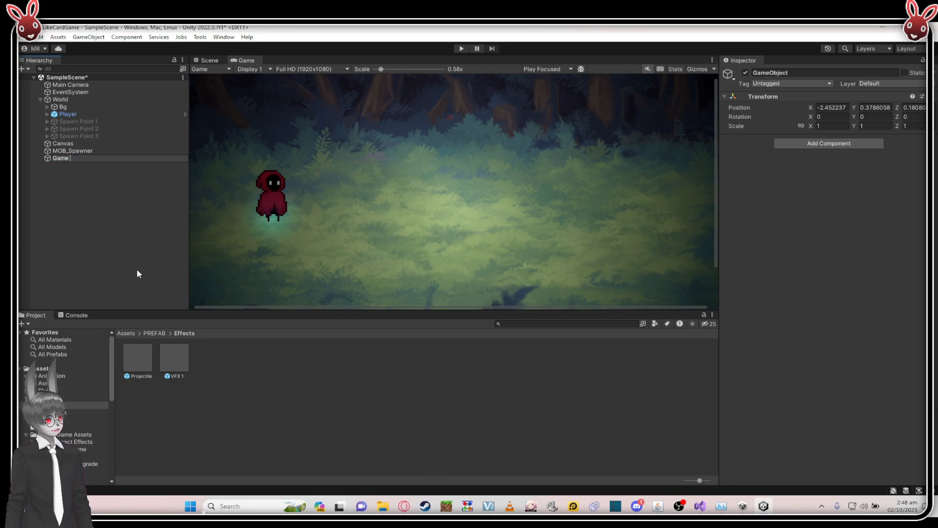
pyautogui.press('Return')
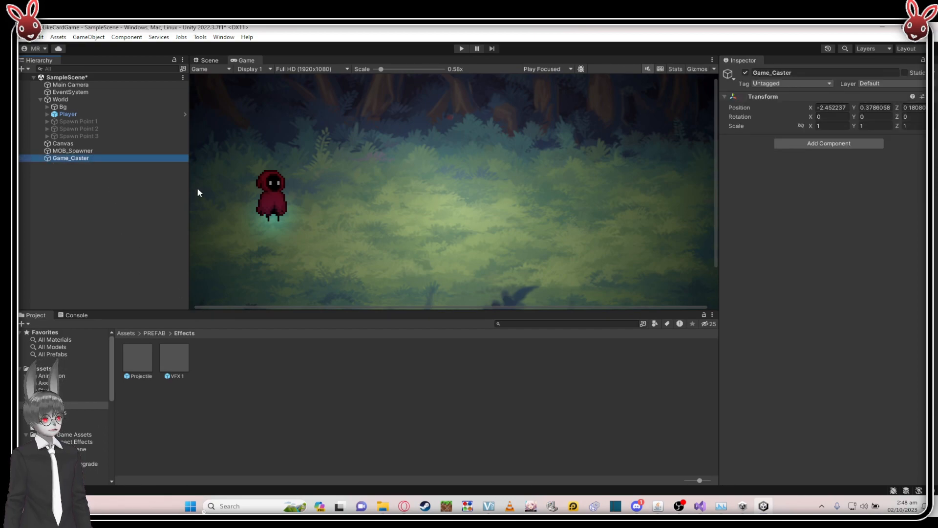
pyautogui.scroll(-1, 224, 183)
pyautogui.click(245, 176)
pyautogui.scroll(-1, 270, 164)
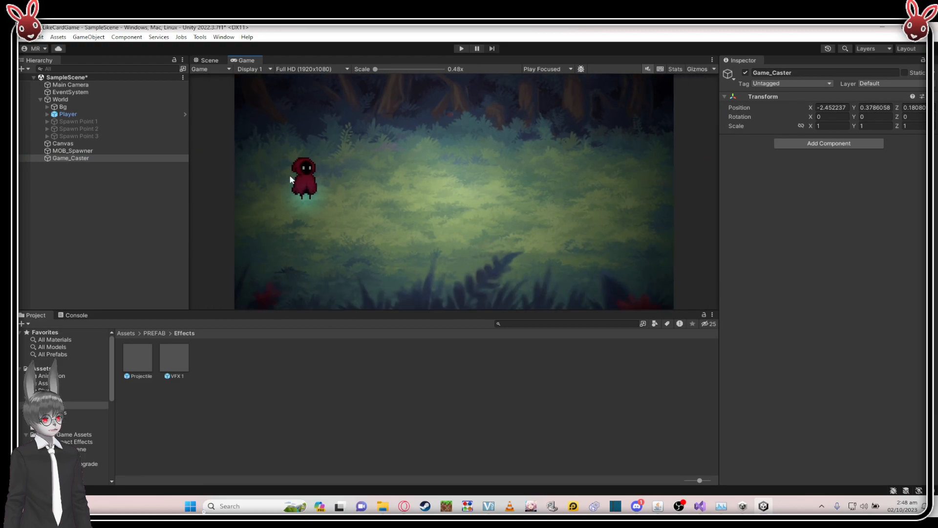
pyautogui.click(105, 170)
pyautogui.click(85, 153)
pyautogui.click(85, 156)
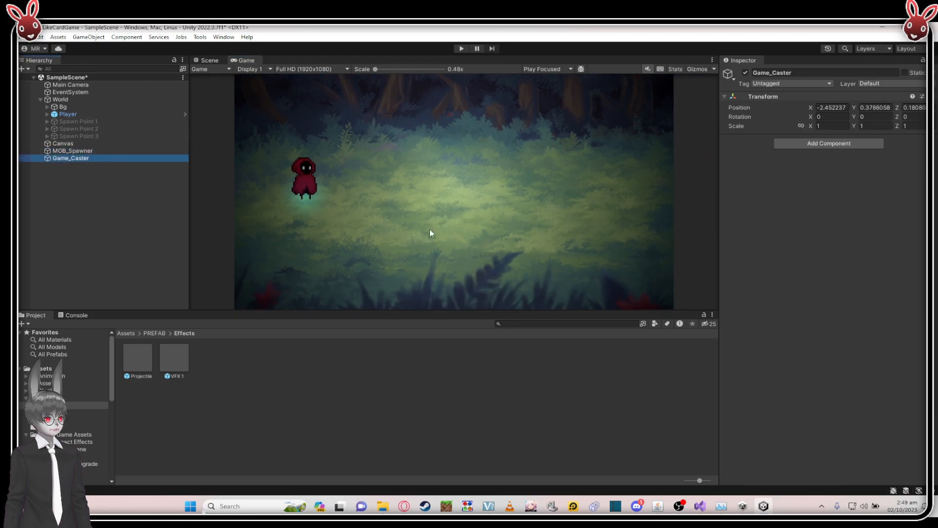
pyautogui.click(798, 232)
pyautogui.click(286, 397)
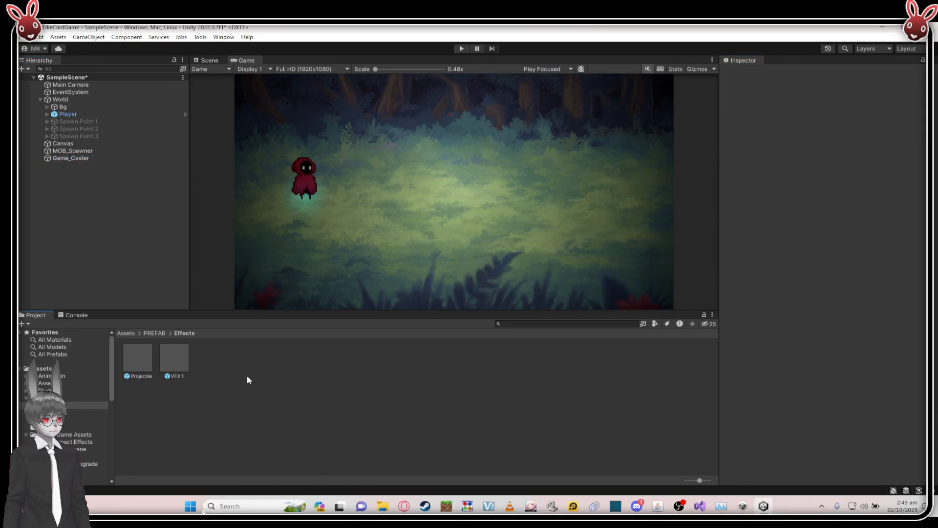
# - Open the Script folder under Assets in the project files
pyautogui.click(125, 333)
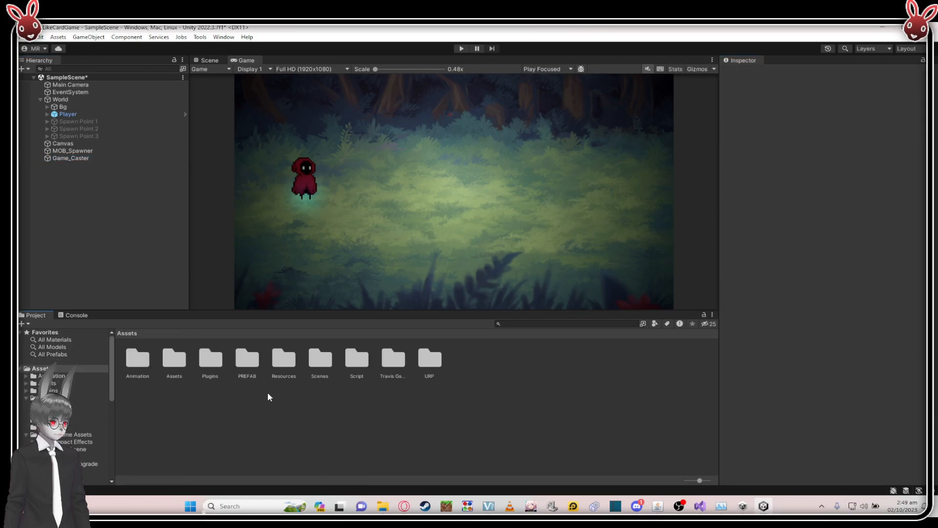
pyautogui.doubleClick(357, 359)
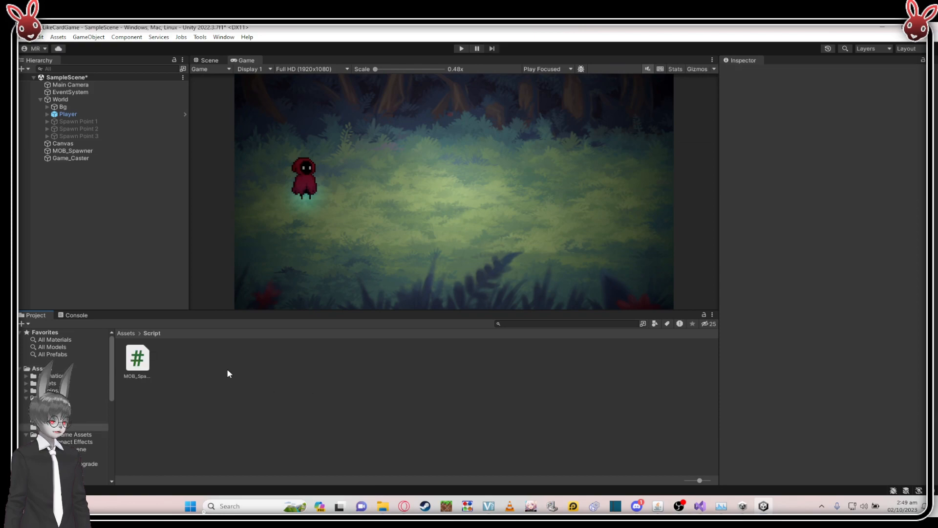
pyautogui.click(86, 159)
pyautogui.click(86, 159)
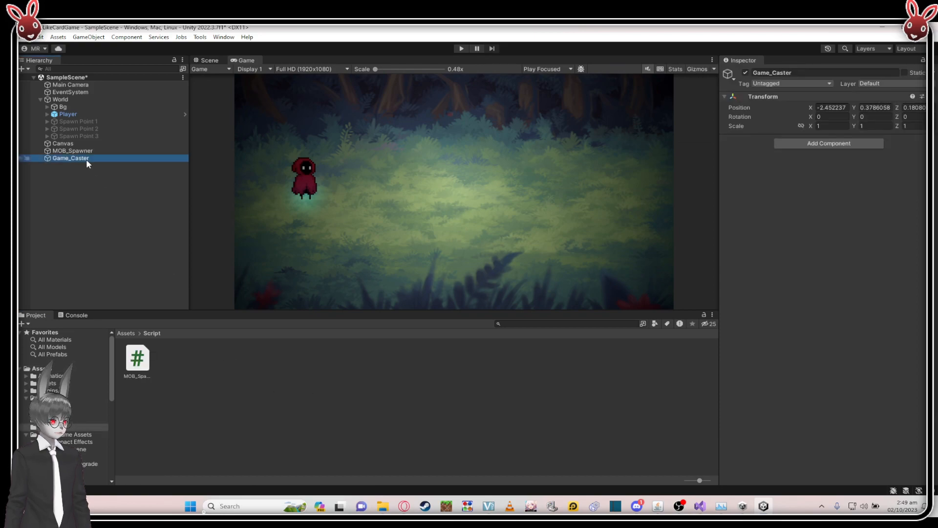
pyautogui.click(217, 360)
pyautogui.rightClick(212, 360)
pyautogui.click(199, 374)
pyautogui.click(128, 333)
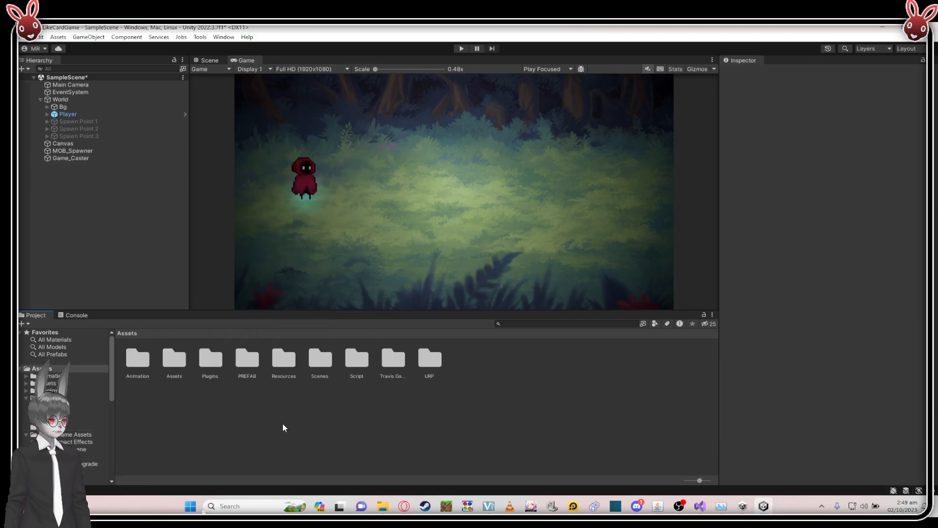
pyautogui.doubleClick(358, 361)
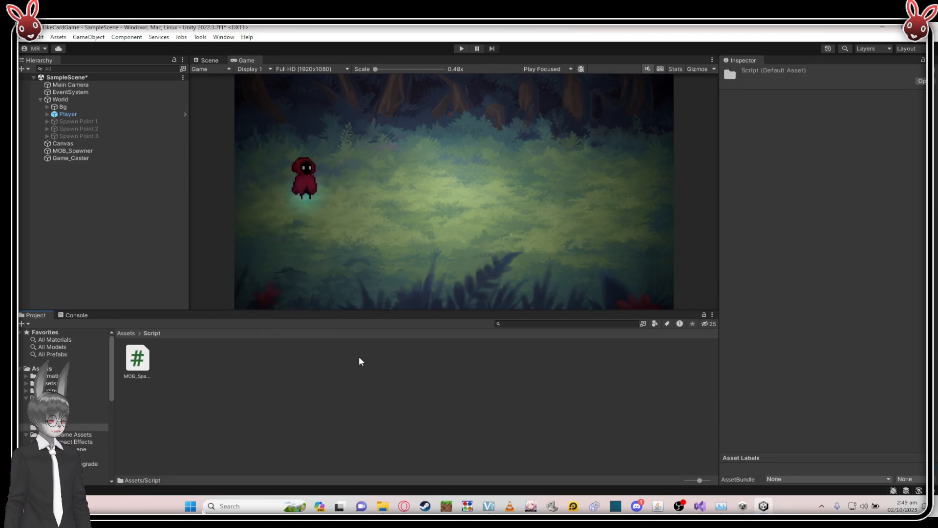
pyautogui.click(201, 375)
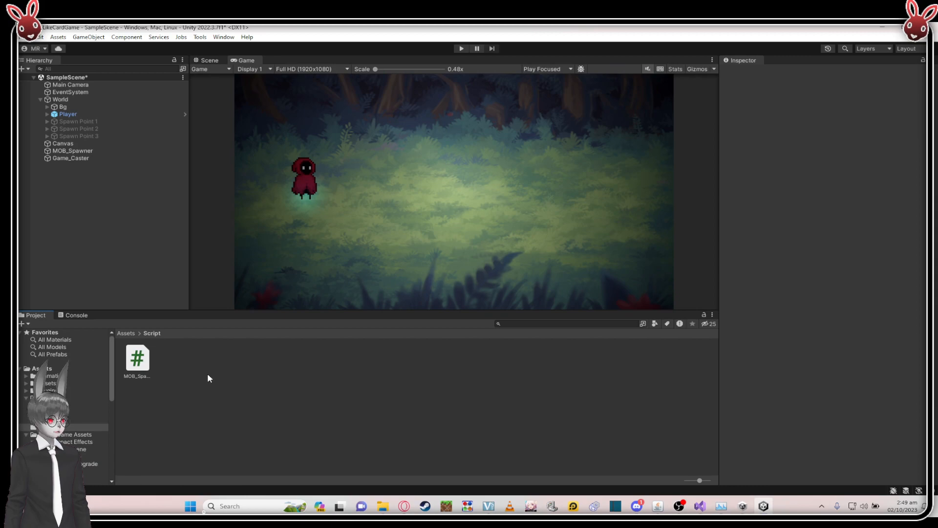
# - Create a new C# script named Game_Caster in the Script folder
pyautogui.rightClick(197, 367)
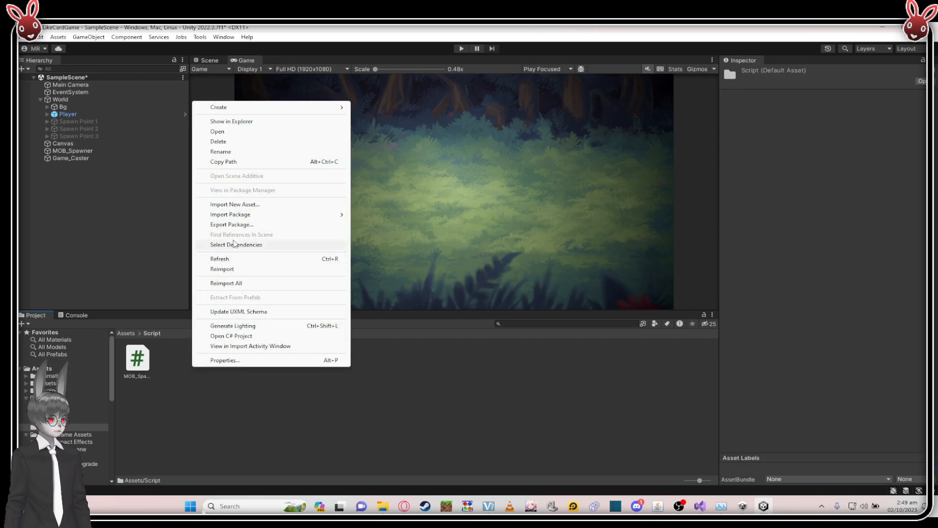
pyautogui.moveTo(308, 111)
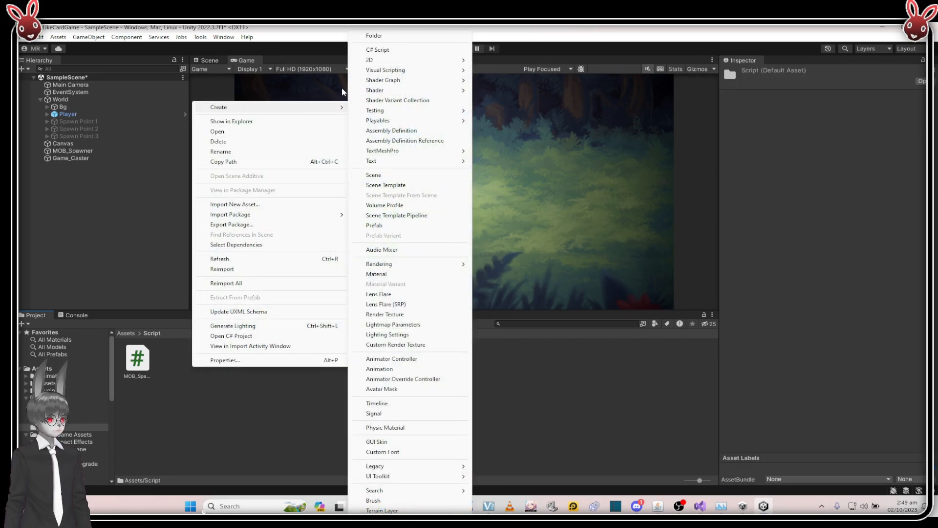
pyautogui.click(385, 51)
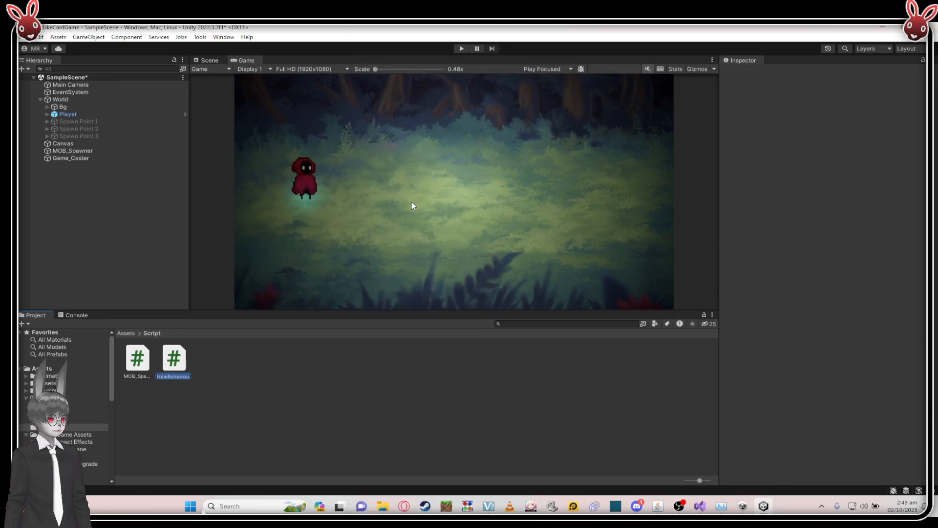
pyautogui.write('Game_Ca')
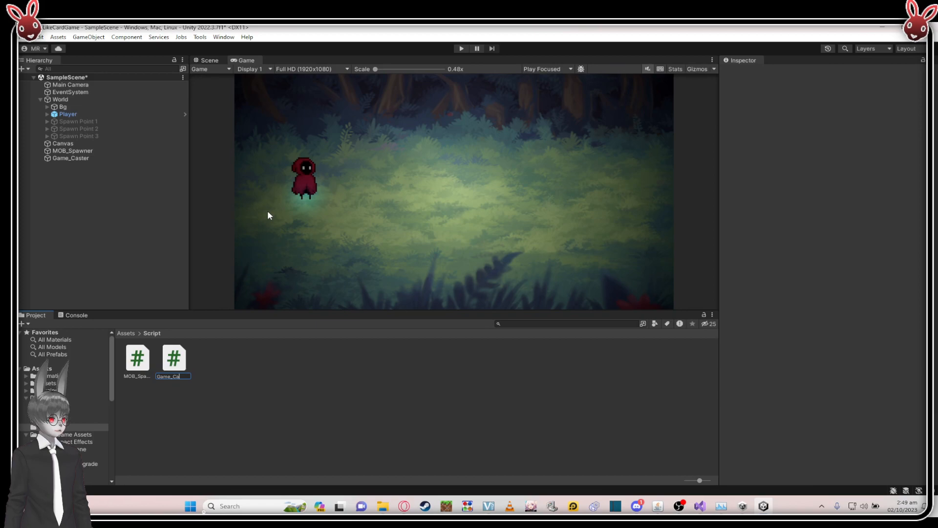
pyautogui.write('ster')
pyautogui.press('Return')
# - Switch briefly to Visual Studio and back to Unity, and attach the Game_Caster script to the Game_Caster object
pyautogui.hotkey('alt', 'Tab')
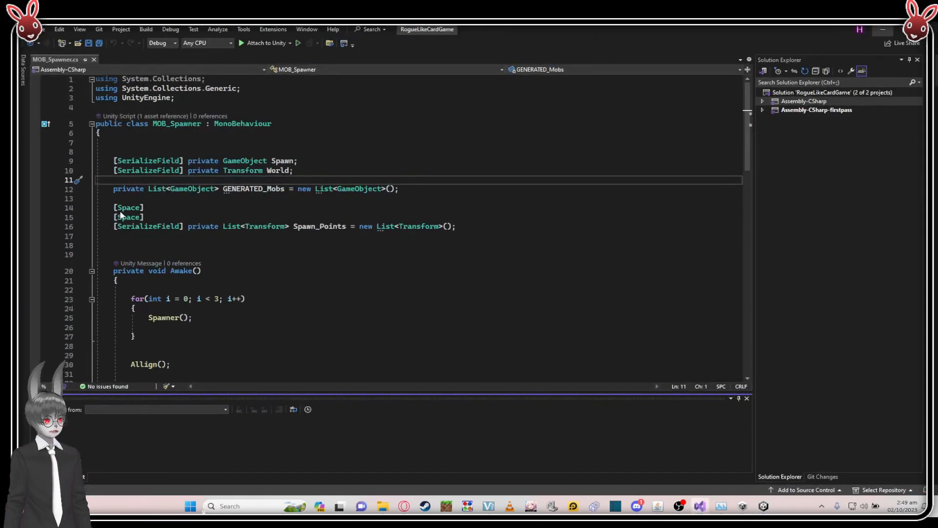
pyautogui.hotkey('alt', 'Tab')
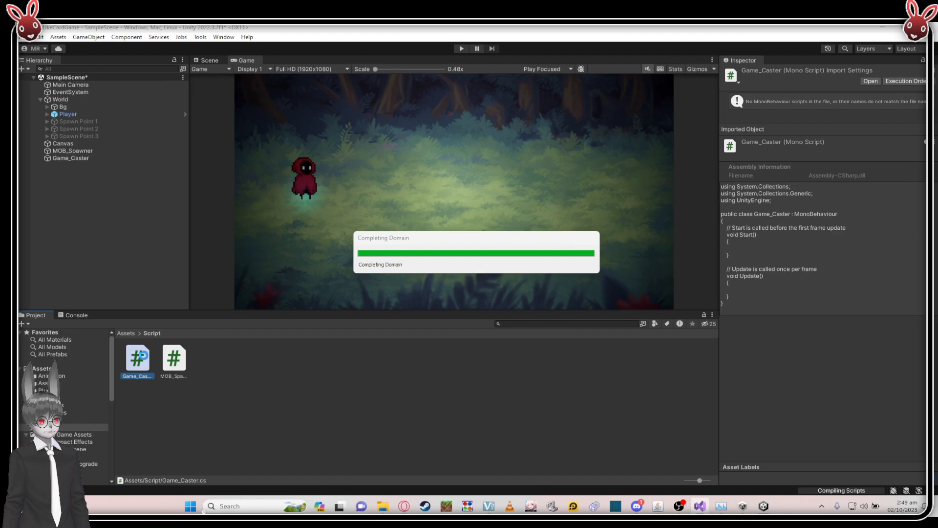
pyautogui.click(86, 158)
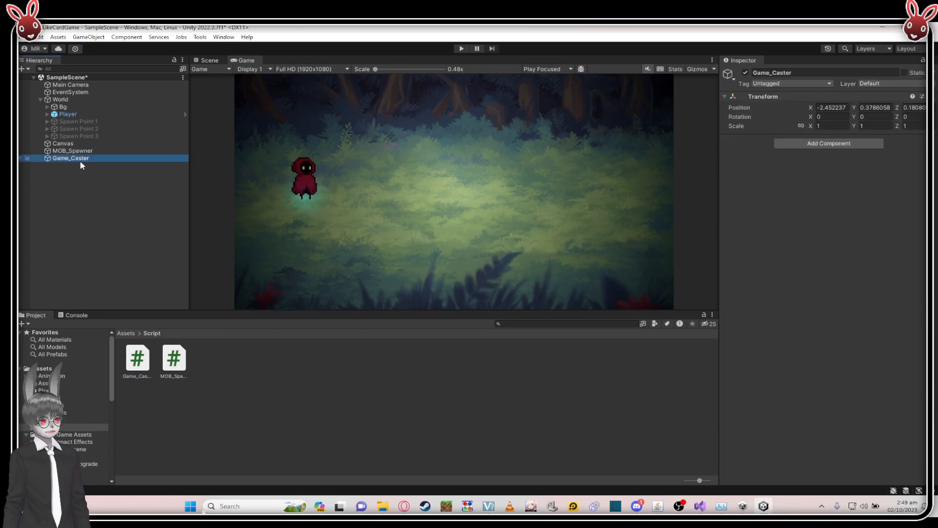
pyautogui.moveTo(131, 371); pyautogui.dragTo(846, 279)
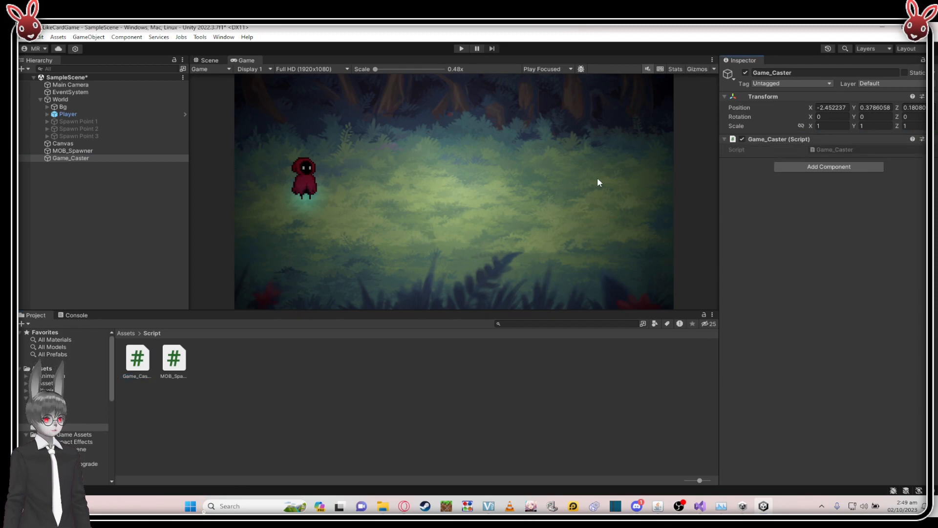
# - Open the Game_Caster script in Visual Studio and replace its template methods with blank lines inside the class
pyautogui.doubleClick(833, 150)
pyautogui.click(253, 247)
pyautogui.moveTo(253, 240); pyautogui.dragTo(117, 144)
pyautogui.press('BackSpace')
pyautogui.press('Return')
pyautogui.press('Return')
pyautogui.press('Return')
pyautogui.press('Return')
pyautogui.press('Up')
pyautogui.press('Up')
pyautogui.press('Up')
pyautogui.press('Return')
pyautogui.press('Return')
pyautogui.click(295, 182)
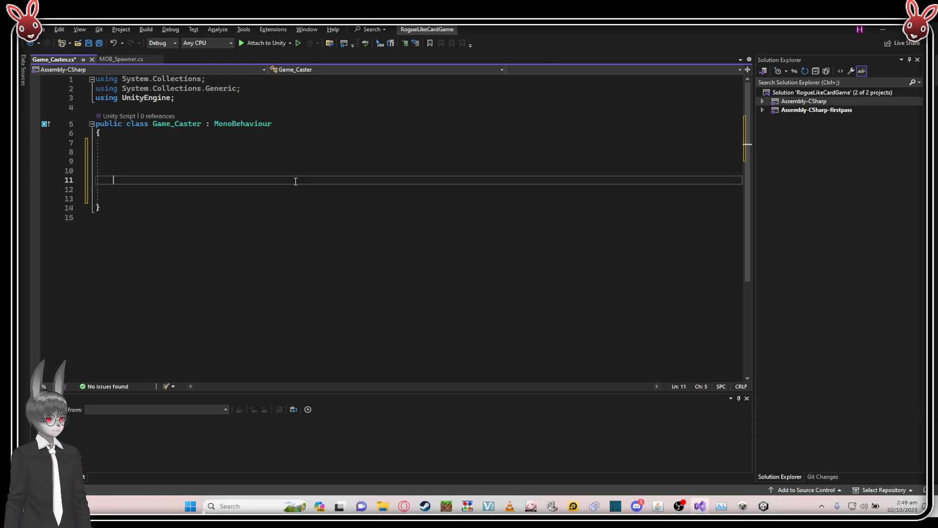
# - Save the emptied Game_Caster script, switching to Unity and back to Visual Studio
pyautogui.hotkey('alt', 'Tab')
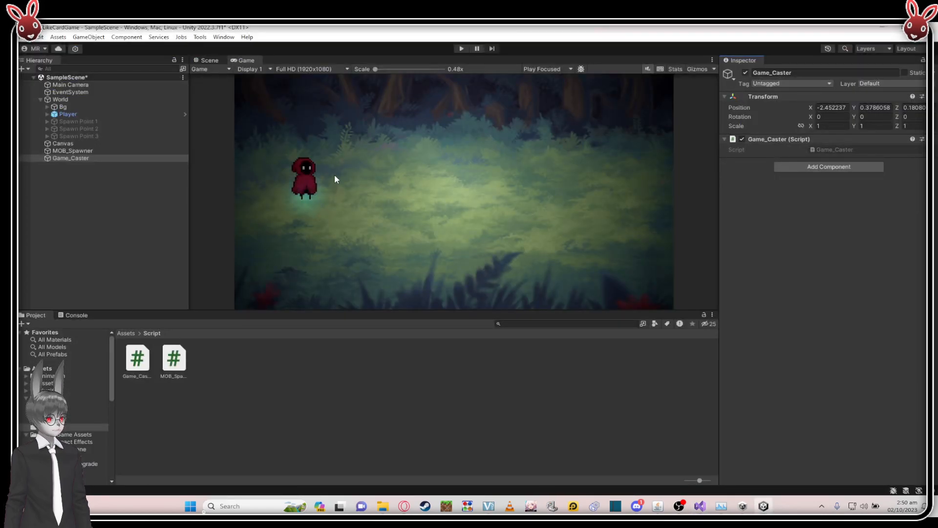
pyautogui.hotkey('alt', 'Tab')
pyautogui.press('Return')
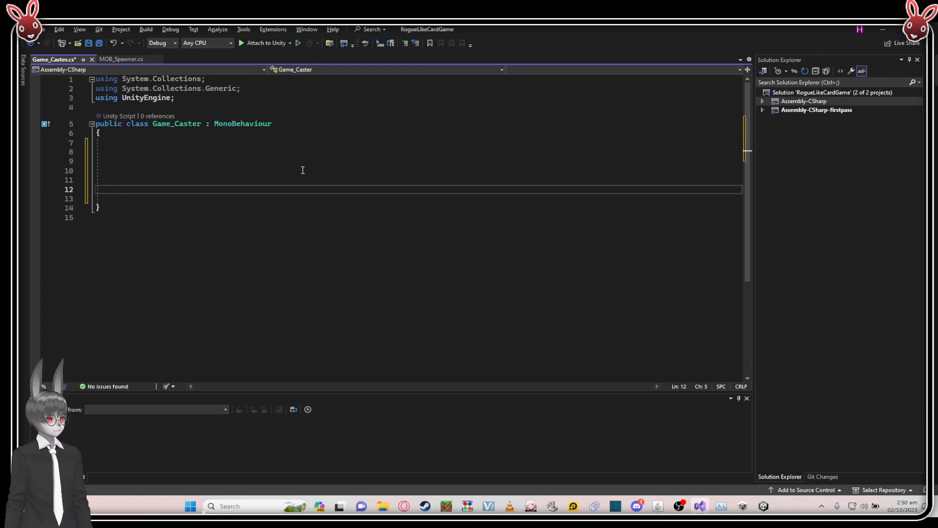
pyautogui.hotkey('alt', 'Tab')
pyautogui.hotkey('alt', 'Tab')
pyautogui.click(340, 165)
pyautogui.hotkey('ctrl', 's')
pyautogui.hotkey('alt', 'Tab')
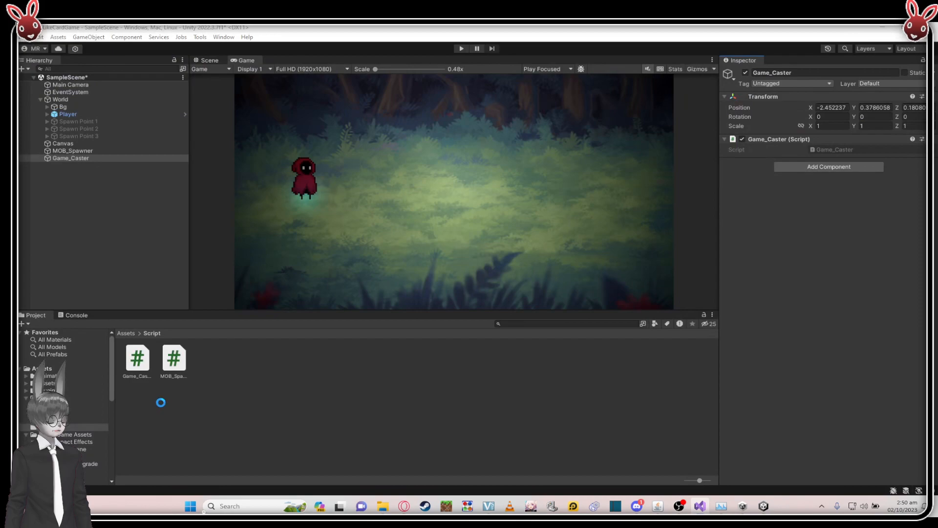
pyautogui.hotkey('alt', 'Tab')
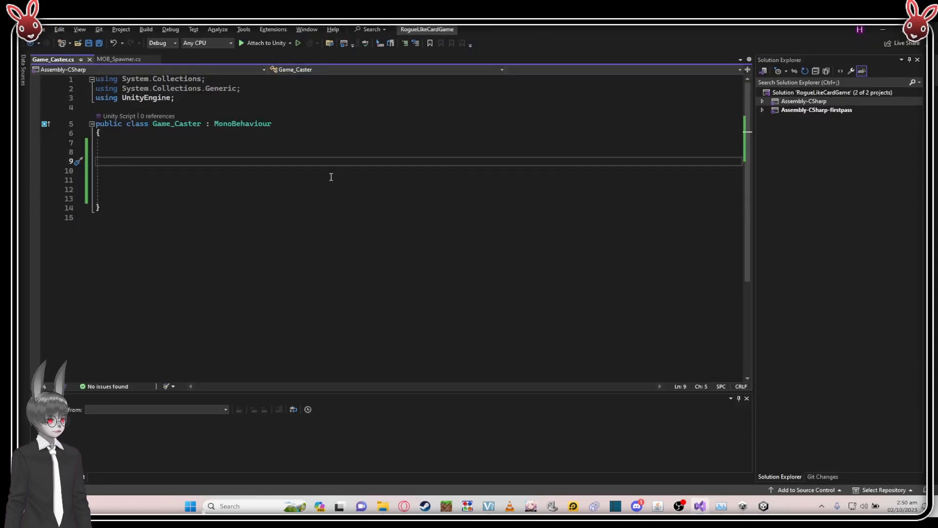
# - Declare a [SerializeField] private GameObject field named Projectile in the Game_Caster class
pyautogui.press('Return')
pyautogui.write('[]')
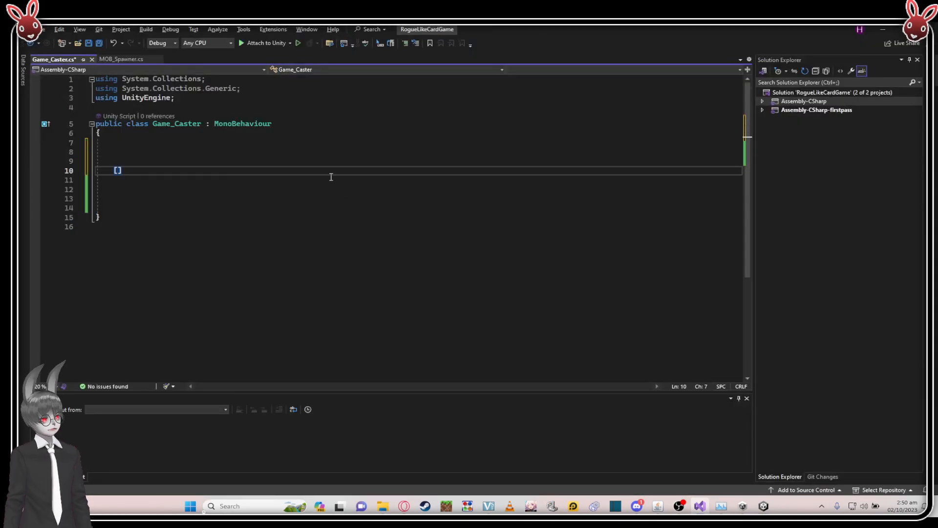
pyautogui.write('Ser')
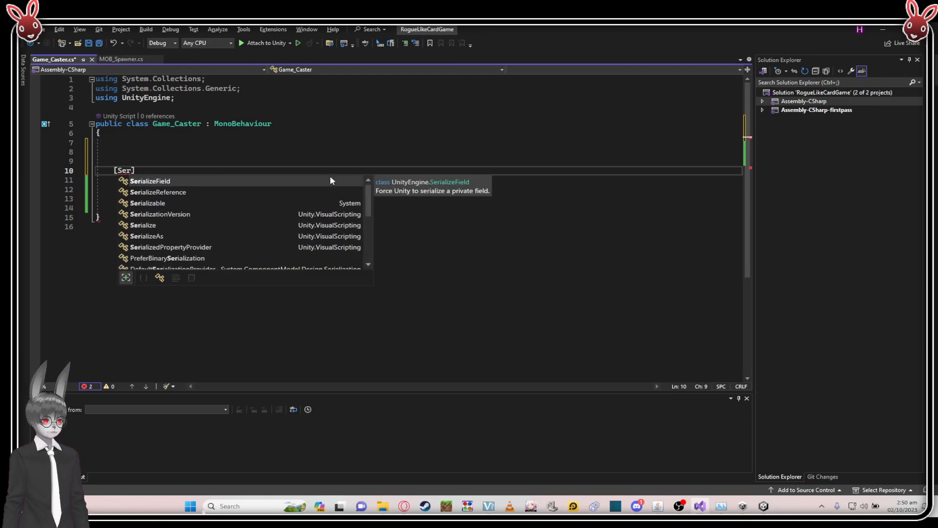
pyautogui.write('] private ')
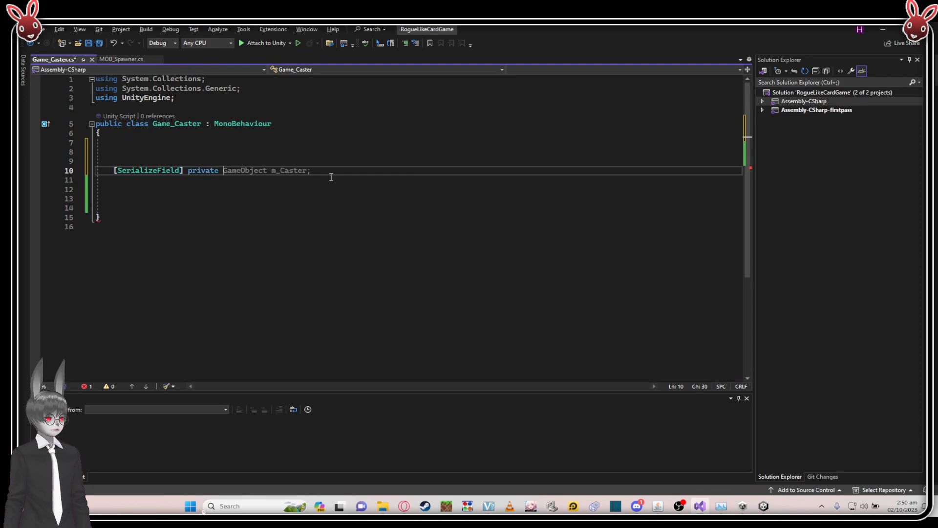
pyautogui.write(' Projec')
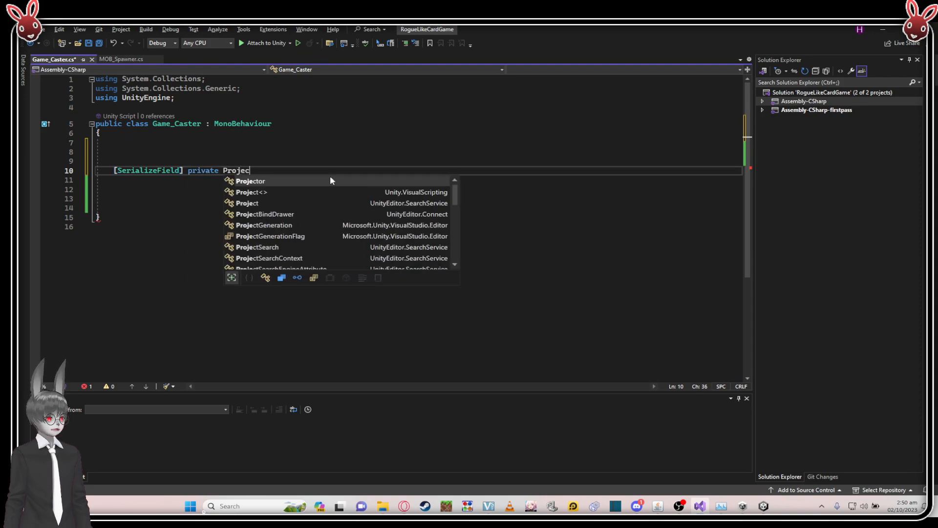
pyautogui.write('tile')
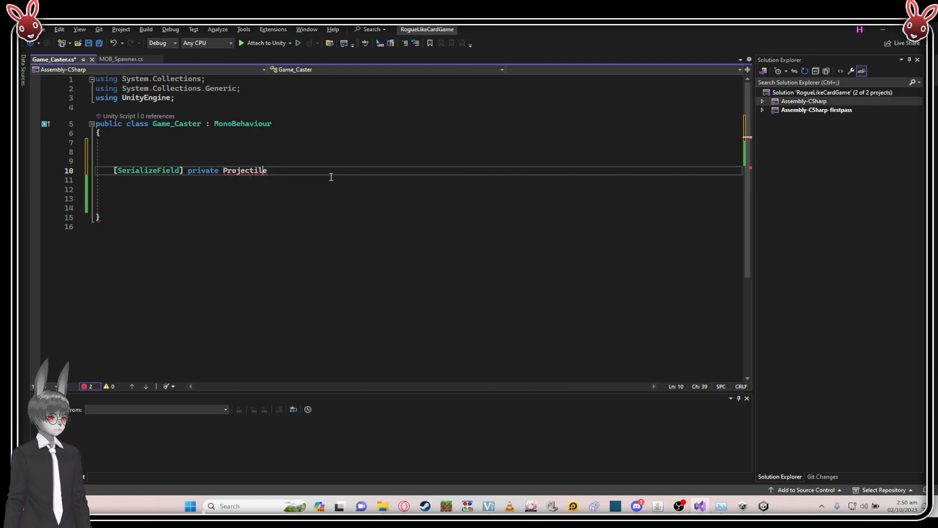
pyautogui.write('GameObject')
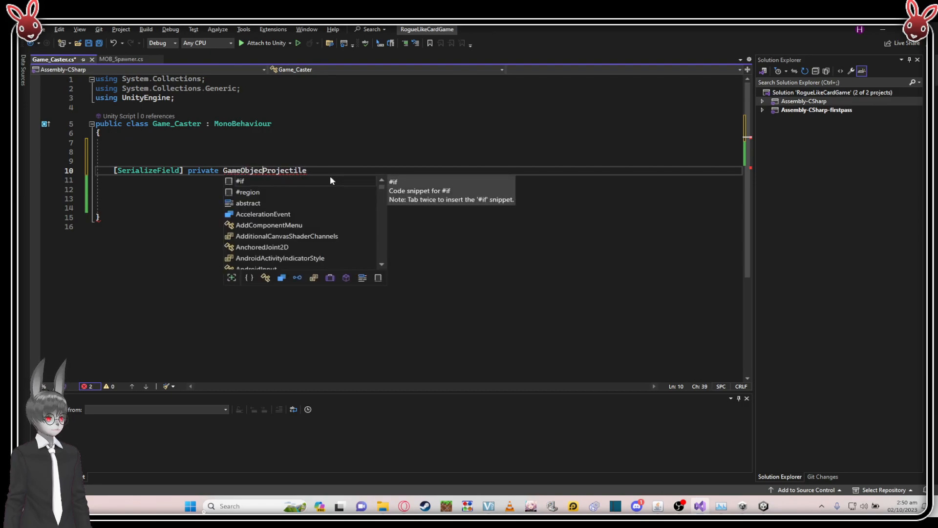
pyautogui.press('End')
pyautogui.write(';')
pyautogui.press('Return')
pyautogui.press('Return')
pyautogui.press('Return')
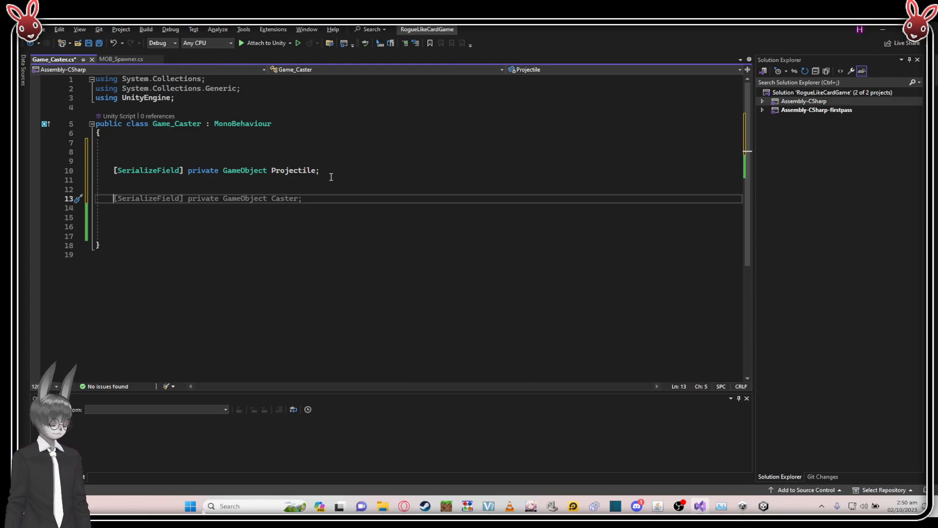
# - Write the method signature public void Caster() below the Projectile field
pyautogui.press('Return')
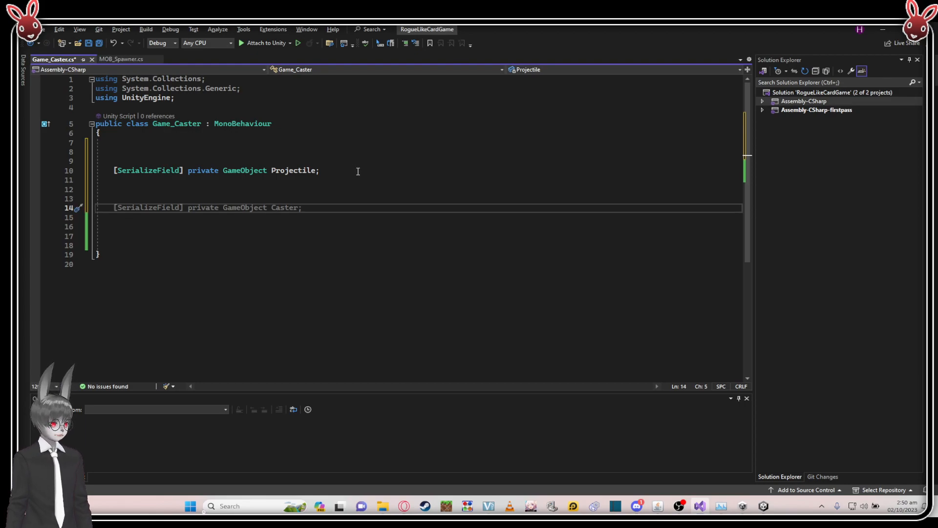
pyautogui.write('p')
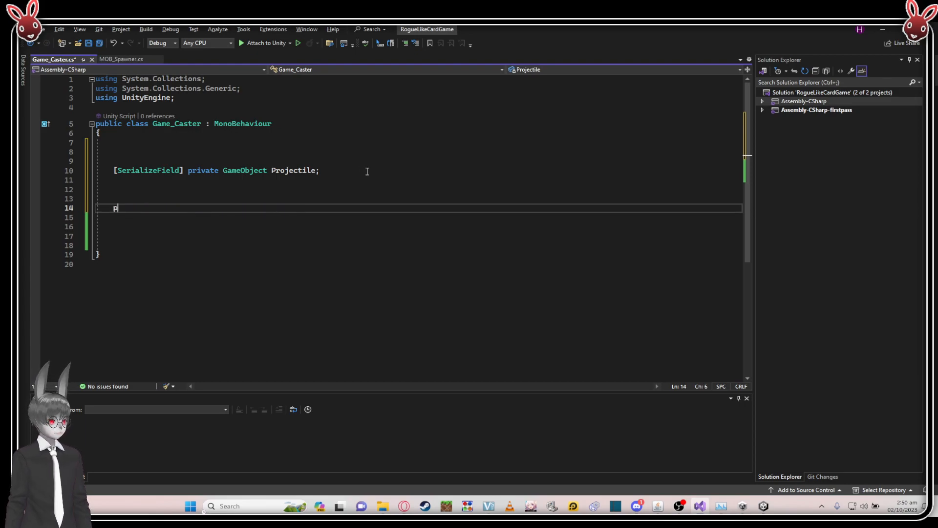
pyautogui.write('ublic   void')
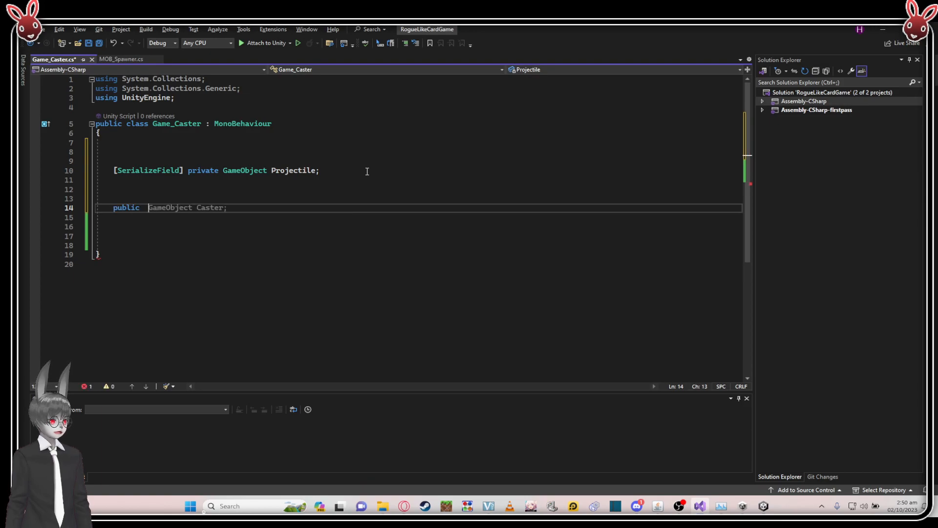
pyautogui.press('BackSpace')
pyautogui.press('BackSpace')
pyautogui.press('BackSpace')
pyautogui.press('BackSpace')
pyautogui.press('BackSpace')
pyautogui.write('void')
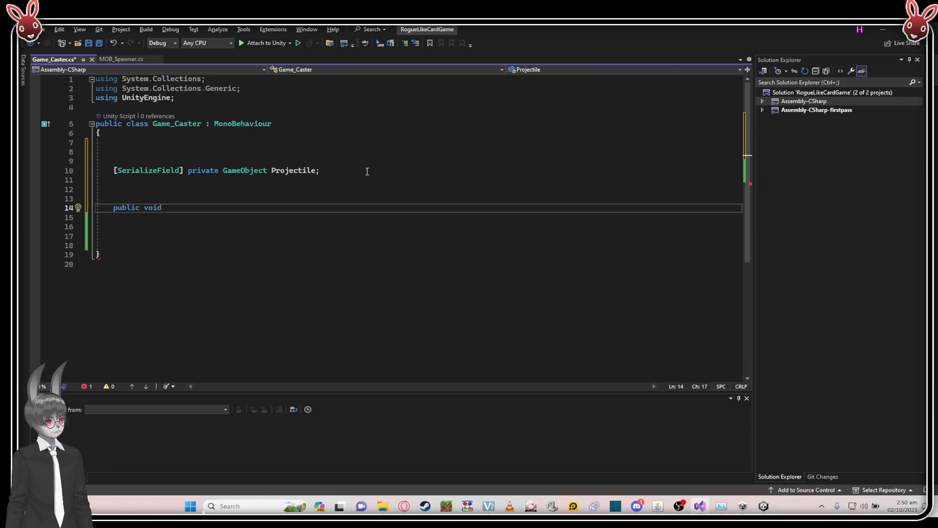
pyautogui.press('BackSpace')
pyautogui.write('Caster()')
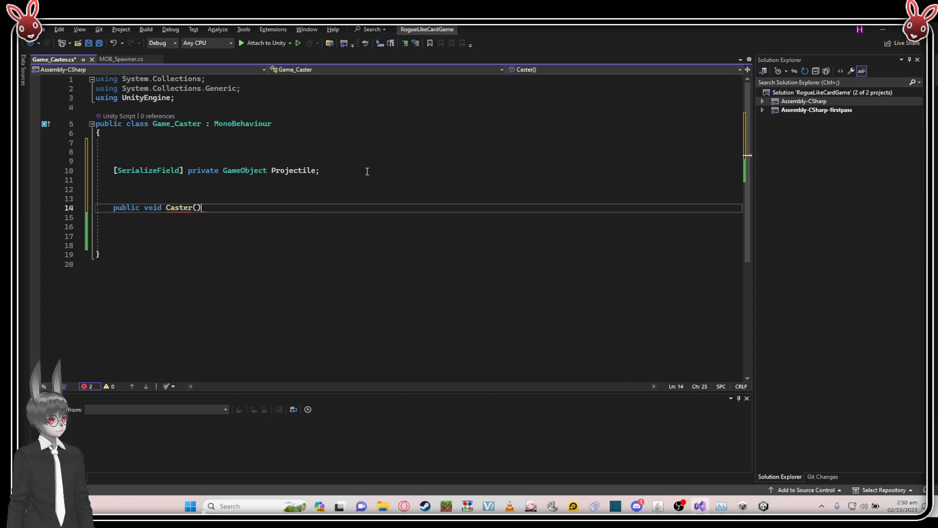
# - Give the Caster() method an empty braced body with several blank lines and save the script
pyautogui.press('Return')
pyautogui.write('{')
pyautogui.press('Return')
pyautogui.press('Return')
pyautogui.press('Return')
pyautogui.press('Return')
pyautogui.press('Up')
pyautogui.press('Up')
pyautogui.press('Up')
pyautogui.press('Up')
pyautogui.press('Up')
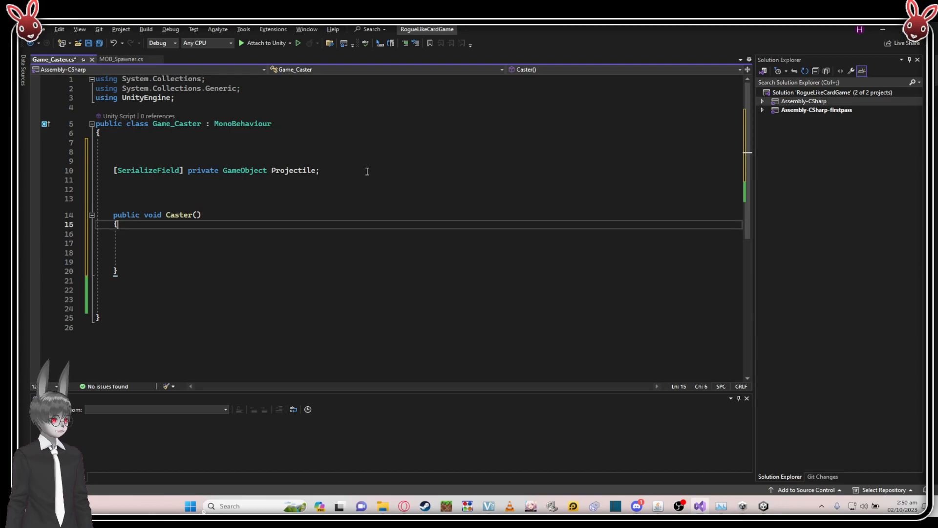
pyautogui.press('Down')
pyautogui.press('Down')
pyautogui.press('Down')
pyautogui.click(406, 214)
pyautogui.click(406, 232)
pyautogui.click(383, 246)
pyautogui.hotkey('ctrl', 's')
# - Insert a private void Awake() method between the Projectile field and the Caster() method and clear its generated content
pyautogui.click(385, 202)
pyautogui.click(402, 190)
pyautogui.press('Return')
pyautogui.press('Return')
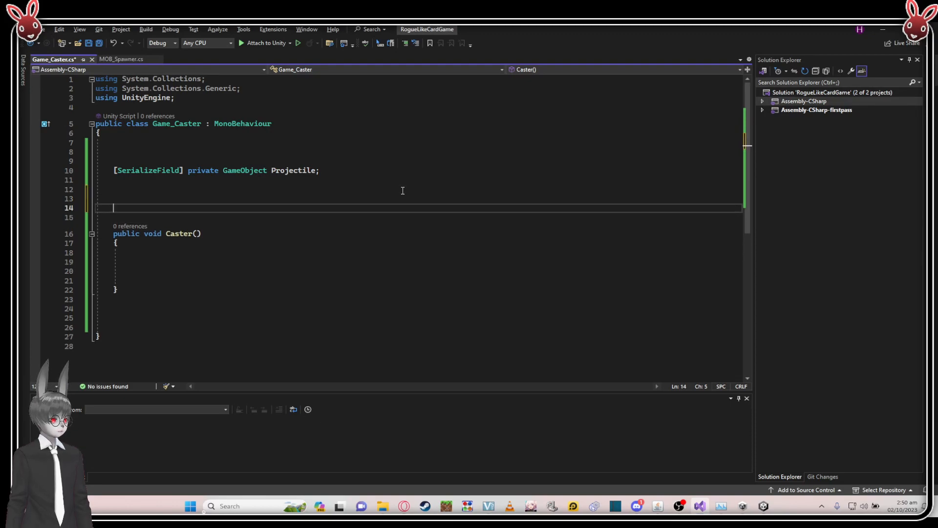
pyautogui.write('private voi')
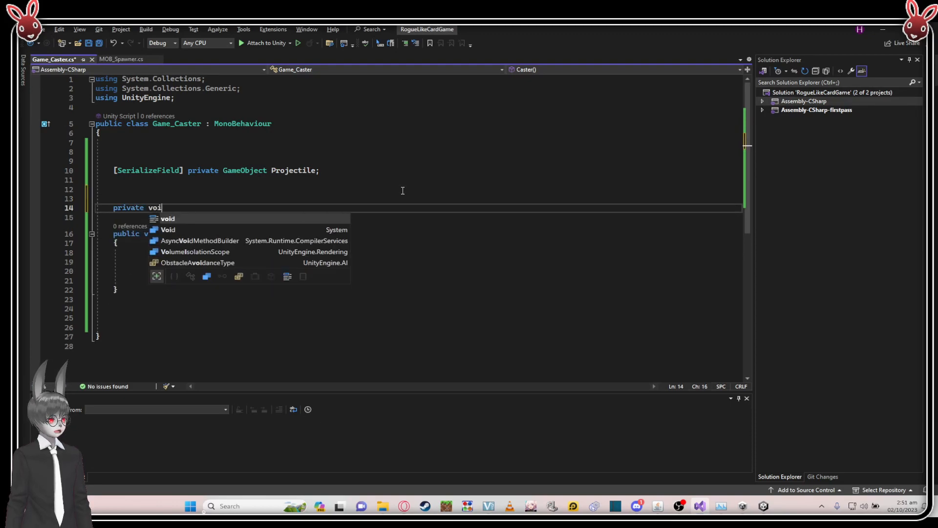
pyautogui.write('d Awa')
pyautogui.press('Tab')
pyautogui.press('Return')
pyautogui.press('Return')
pyautogui.hotkey('shift', 'Up')
pyautogui.hotkey('shift', 'Up')
pyautogui.hotkey('shift', 'Up')
pyautogui.hotkey('shift', 'Up')
pyautogui.hotkey('shift', 'Up')
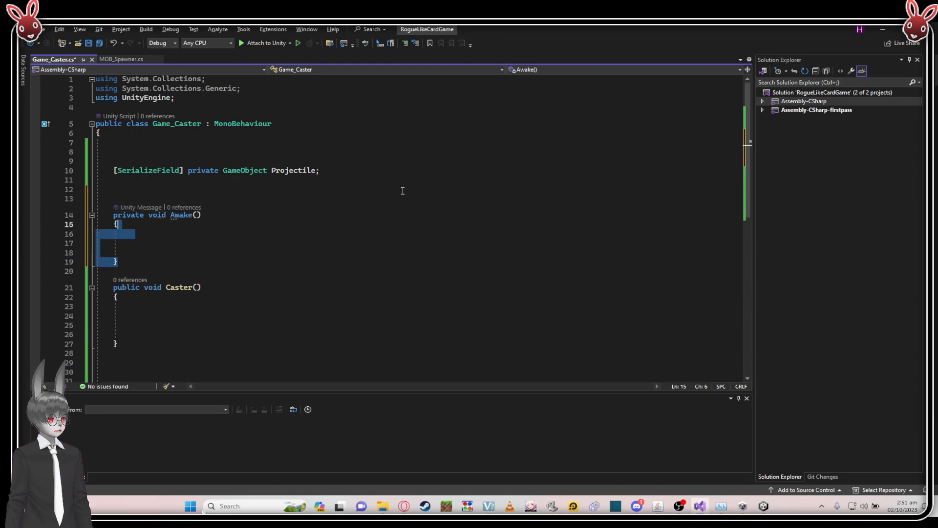
pyautogui.press('Delete')
# - Save the Game_Caster script and switch to Unity
pyautogui.click(350, 235)
pyautogui.click(241, 252)
pyautogui.click(169, 235)
pyautogui.click(182, 251)
pyautogui.hotkey('ctrl', 's')
pyautogui.click(232, 236)
pyautogui.hotkey('alt', 'Tab')
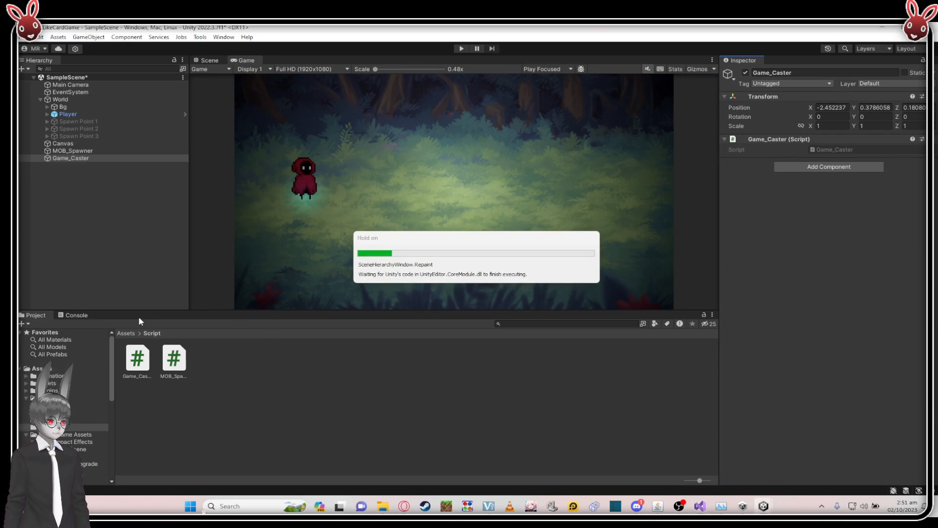
# - Open the Effects folder inside Assets/PREFAB in the project files
pyautogui.click(130, 334)
pyautogui.click(244, 401)
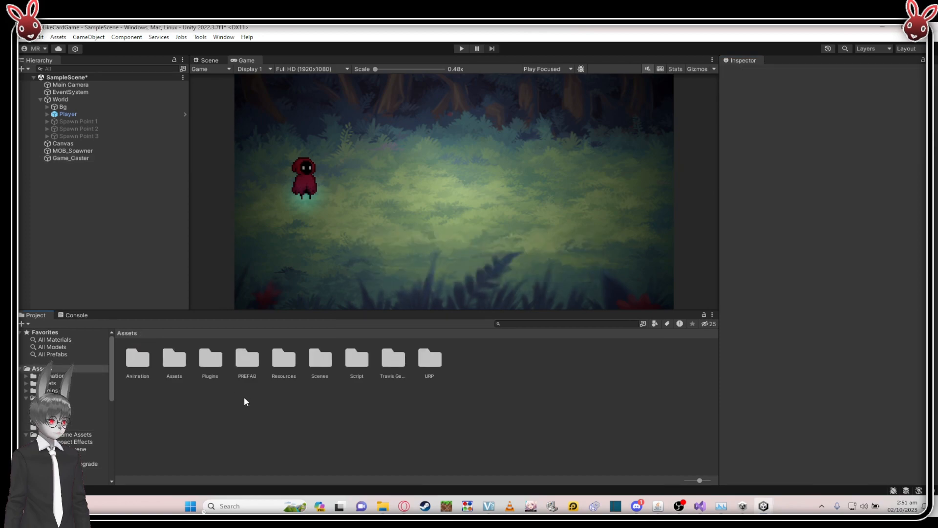
pyautogui.doubleClick(252, 361)
pyautogui.click(230, 389)
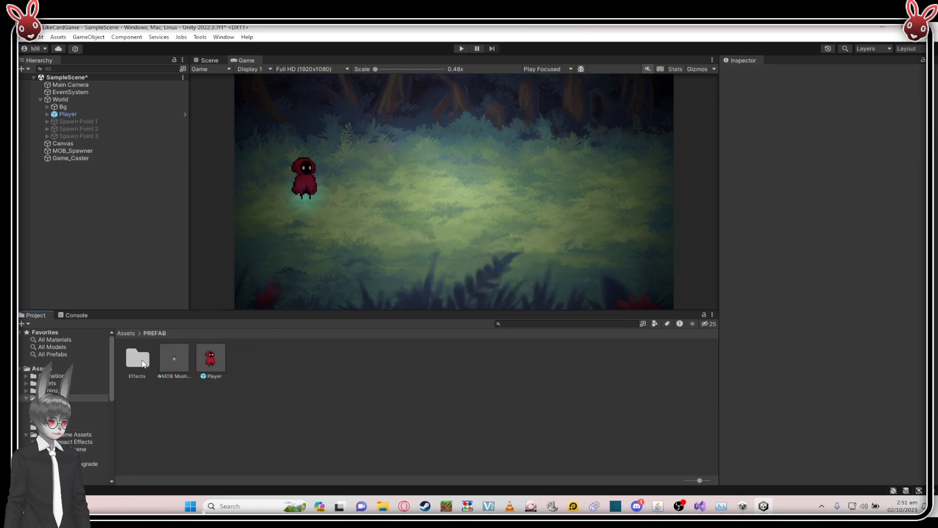
pyautogui.click(133, 334)
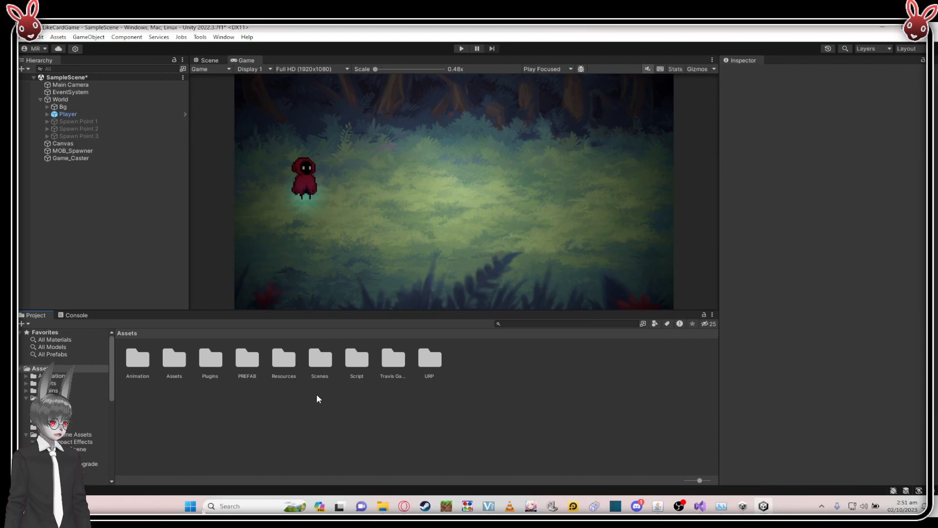
pyautogui.doubleClick(247, 359)
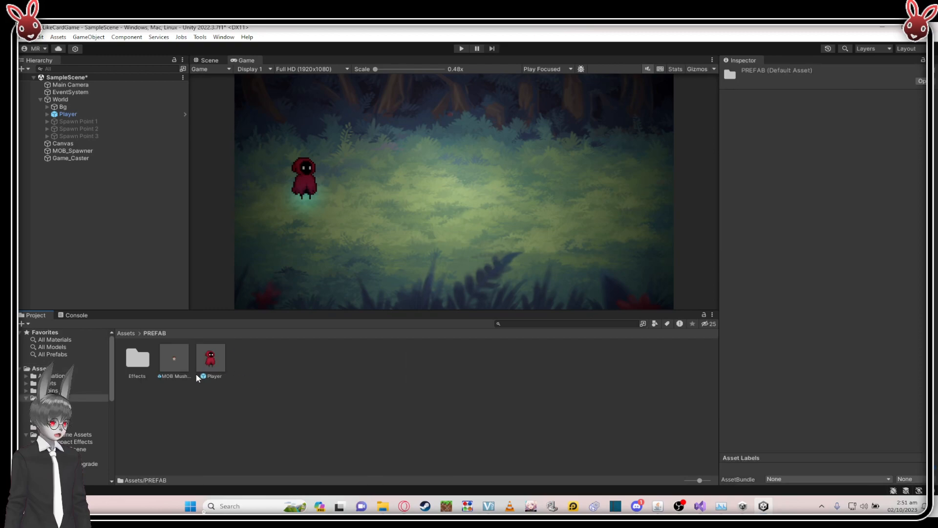
pyautogui.doubleClick(138, 359)
# - Assign the Projectile prefab to the Projectile field of the Game_Caster object's script
pyautogui.click(142, 362)
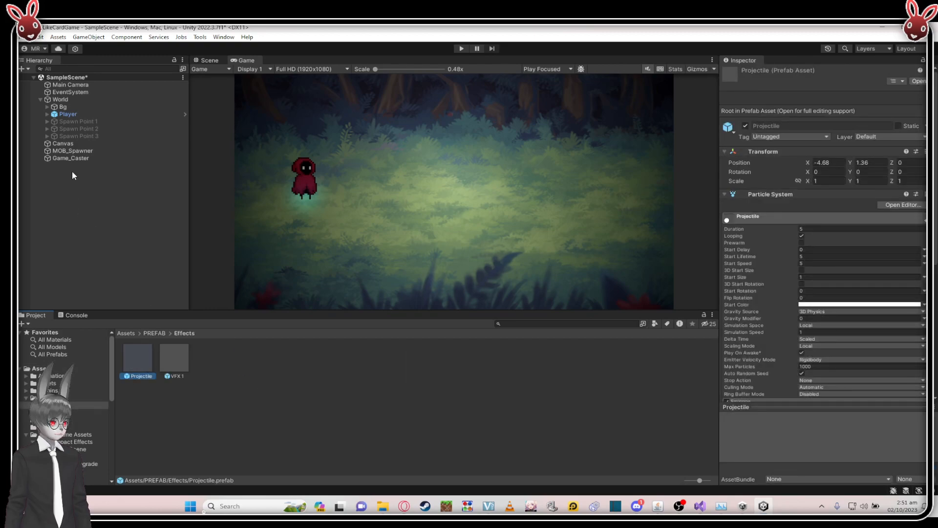
pyautogui.click(82, 158)
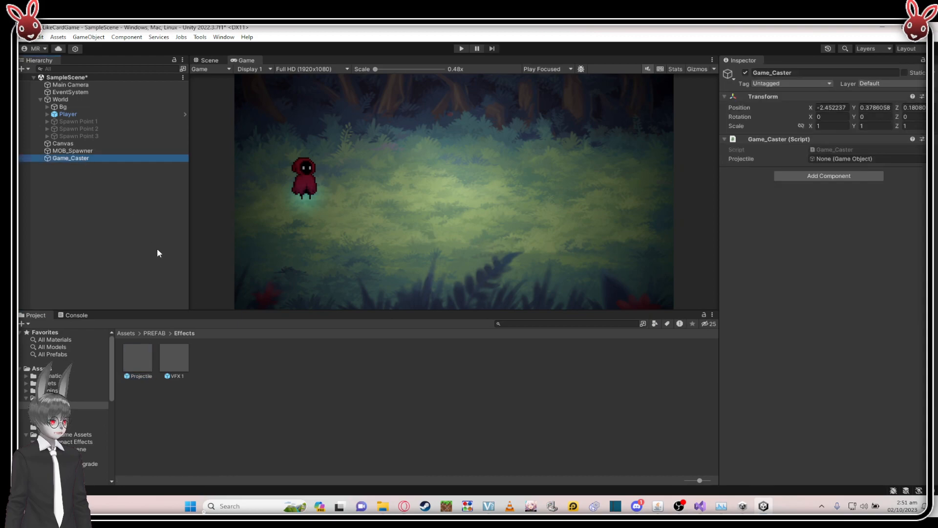
pyautogui.moveTo(131, 375); pyautogui.dragTo(879, 157)
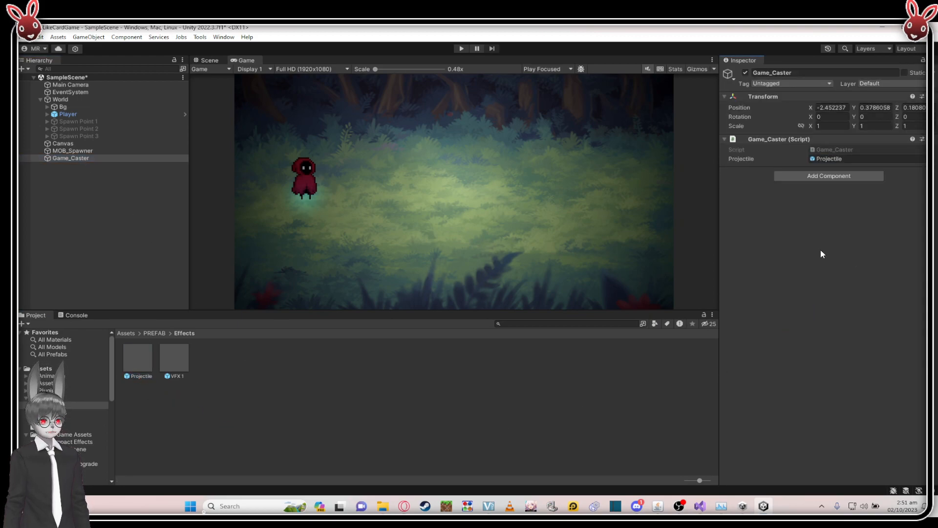
# - Review the Game_Caster script in Visual Studio and return to Unity
pyautogui.doubleClick(831, 150)
pyautogui.click(352, 259)
pyautogui.click(291, 191)
pyautogui.hotkey('alt', 'Tab')
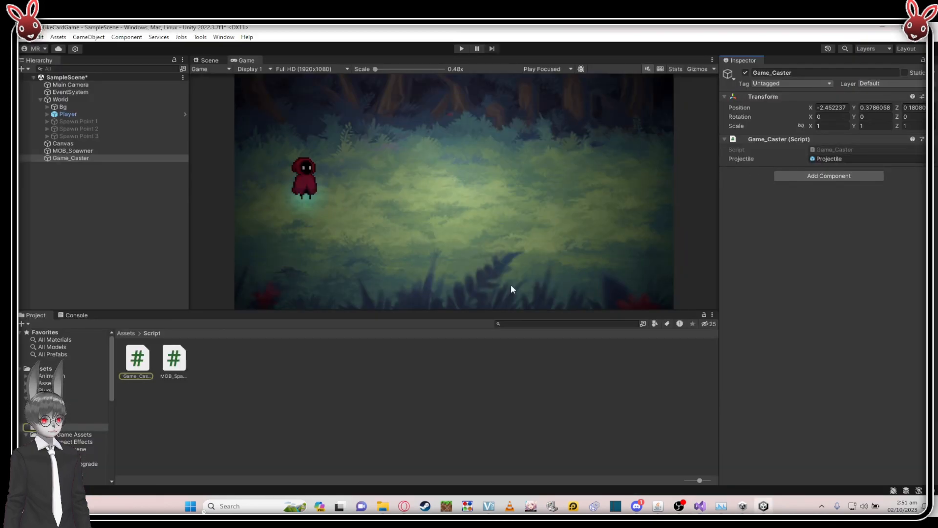
# - Select the Game_Caster object, run the game briefly in play mode, stop it and save the scene
pyautogui.click(101, 157)
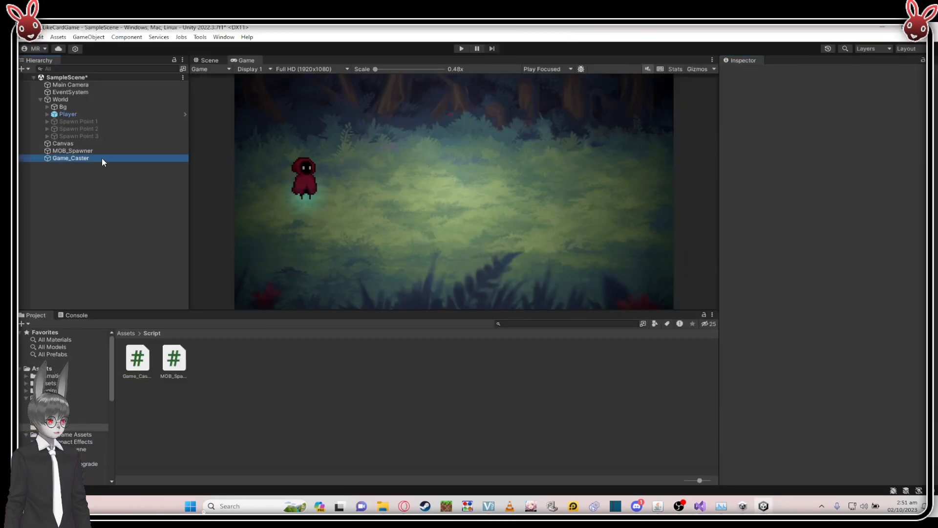
pyautogui.click(247, 197)
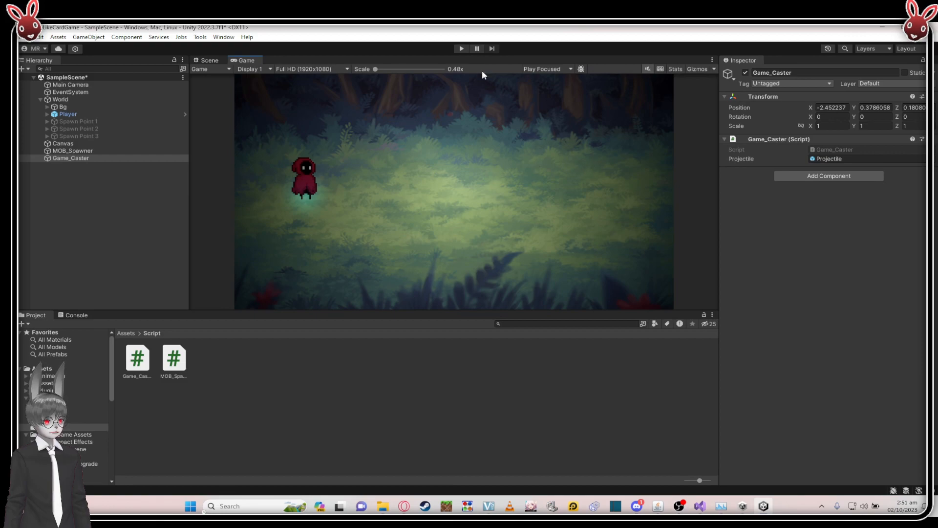
pyautogui.click(460, 48)
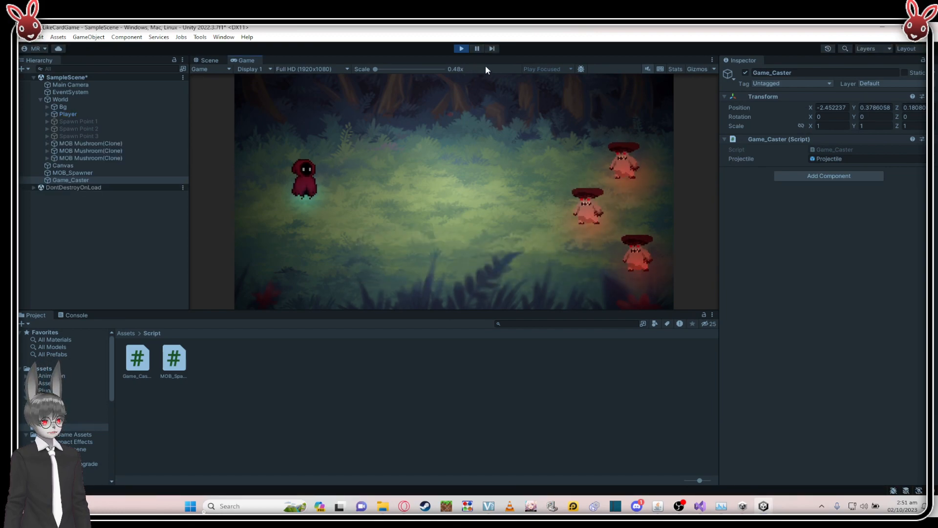
pyautogui.click(461, 48)
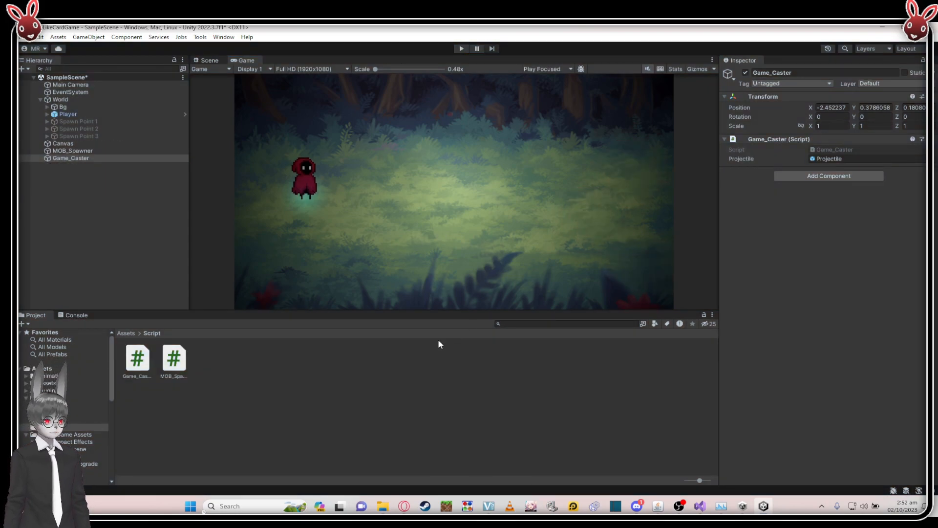
pyautogui.click(387, 356)
pyautogui.hotkey('ctrl', 's')
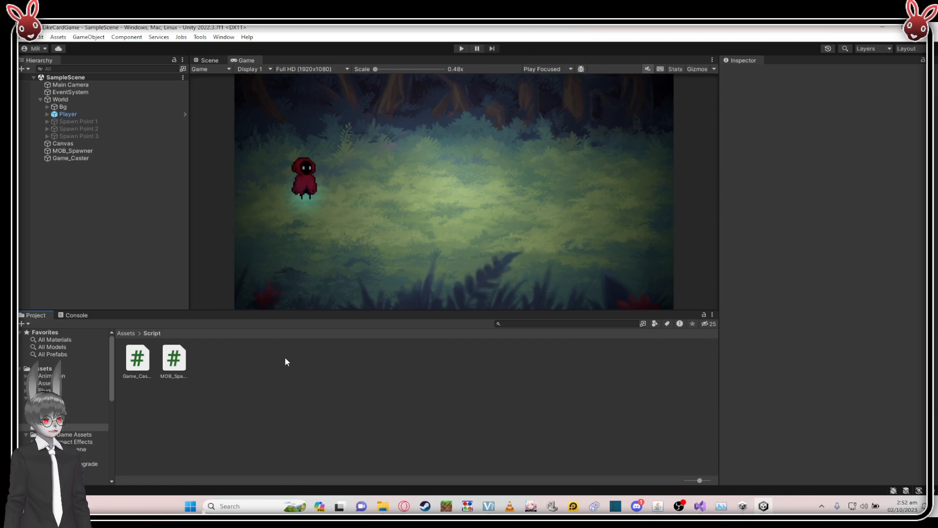